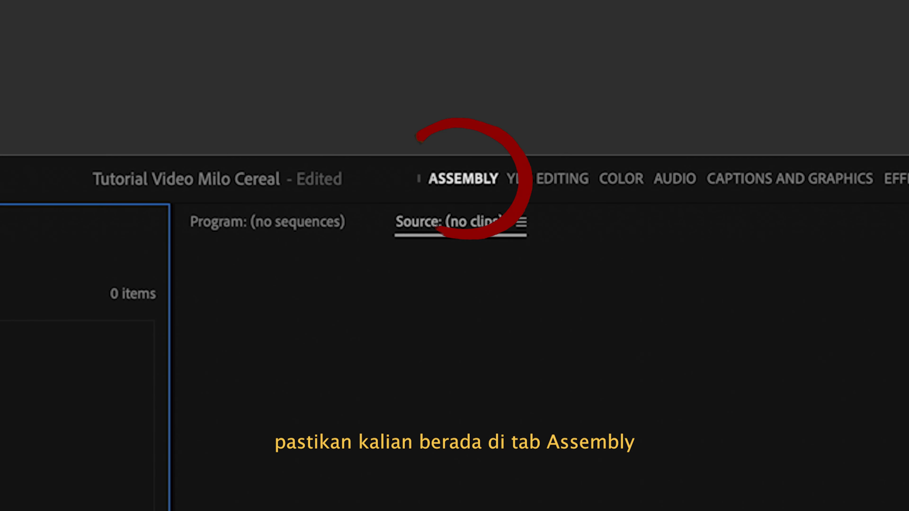
Import the cereal photos DSCF3888, DSCF3889 and DSCF3890 into the Photo bin
{"action": "key", "text": "super+i"}
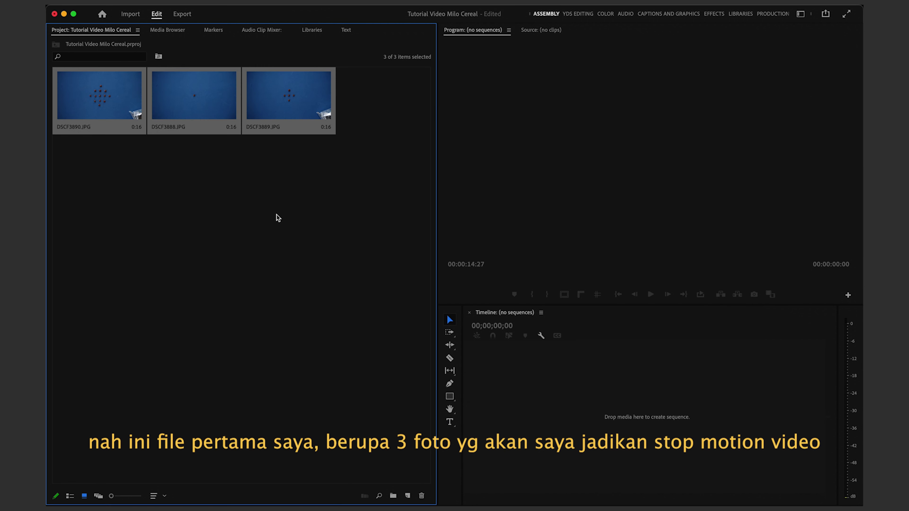
{"action": "left_click", "coordinate": [276, 214]}
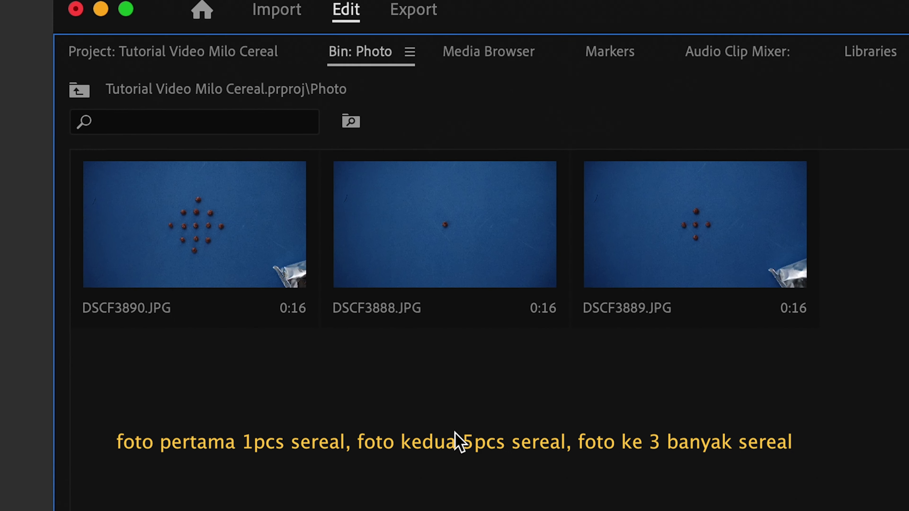
{"action": "left_click", "coordinate": [464, 259]}
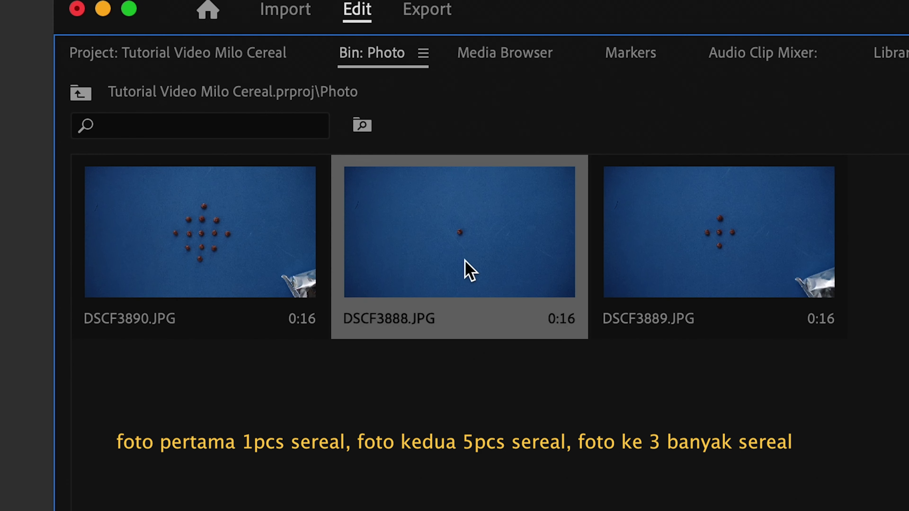
{"action": "left_click", "coordinate": [683, 273]}
{"action": "left_click", "coordinate": [93, 113]}
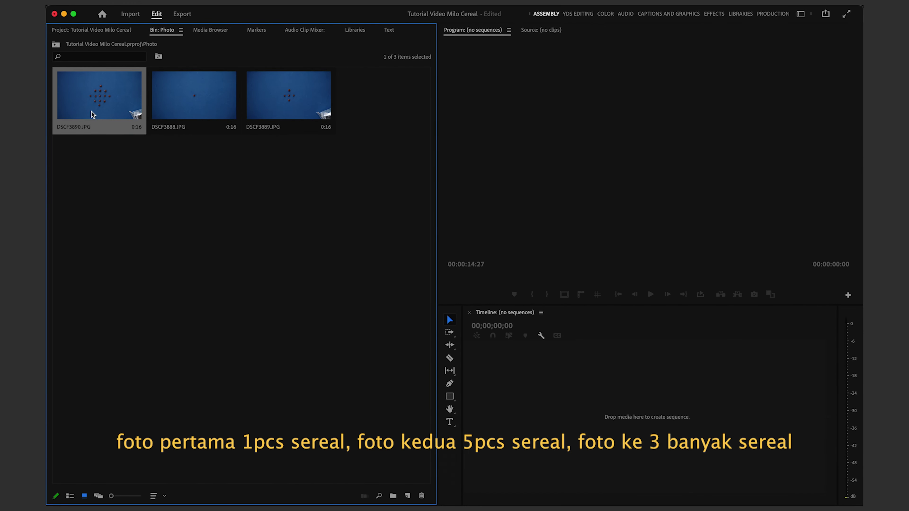
Create Sequence 01 from the RED R3D 4K 16x9 29.97 preset
{"action": "left_click", "coordinate": [407, 496]}
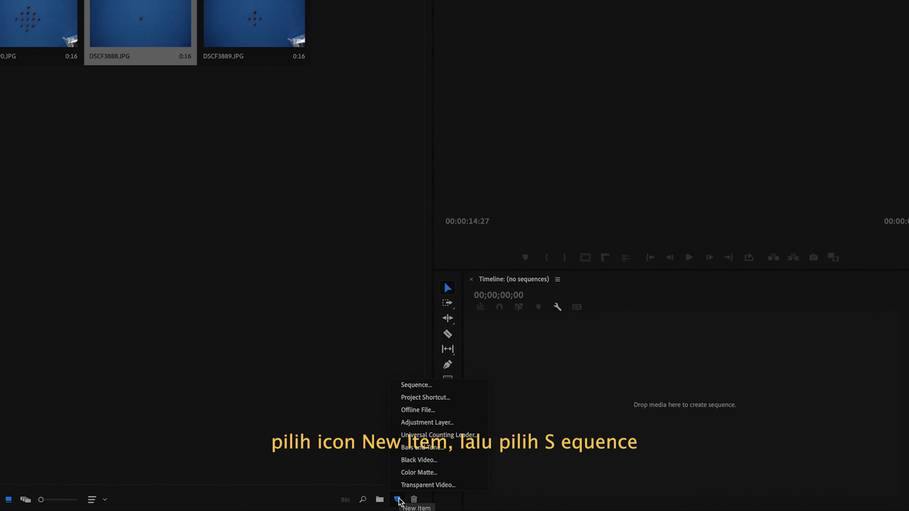
{"action": "left_click", "coordinate": [412, 376]}
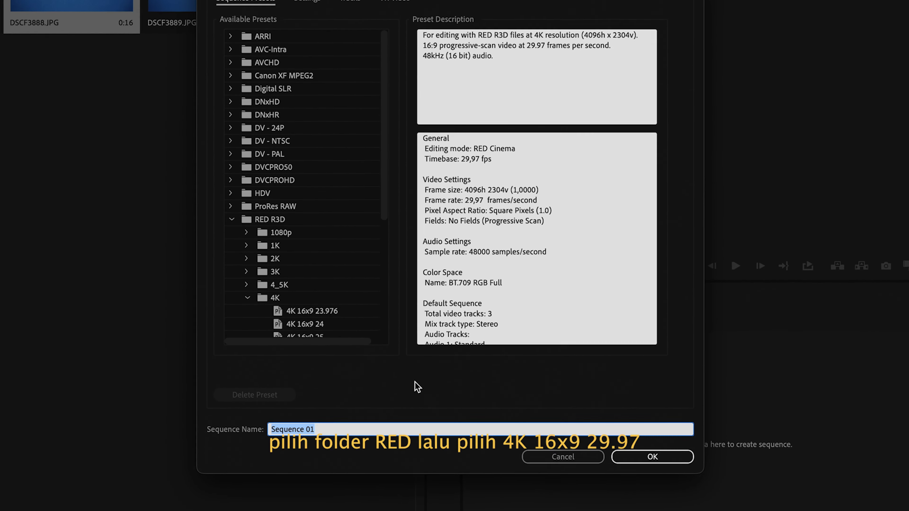
{"action": "scroll", "coordinate": [280, 316], "scroll_direction": "down", "scroll_amount": 5}
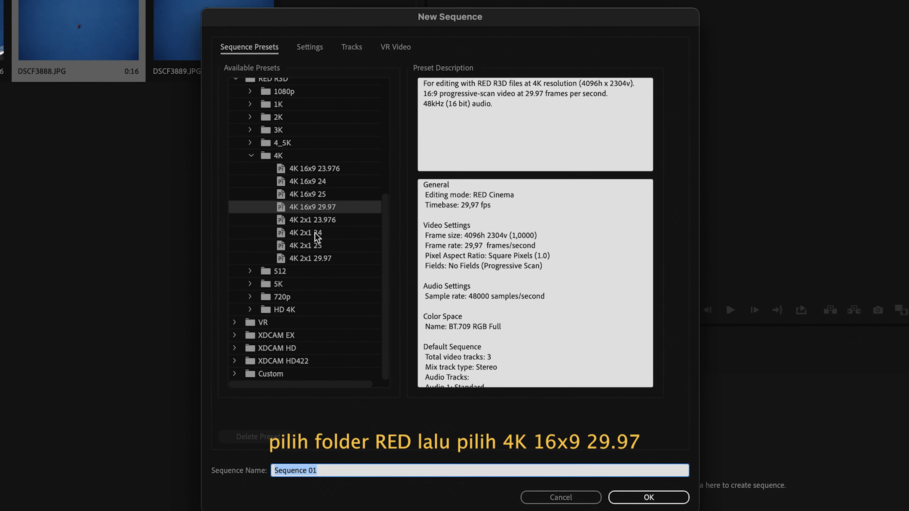
{"action": "left_click", "coordinate": [305, 207]}
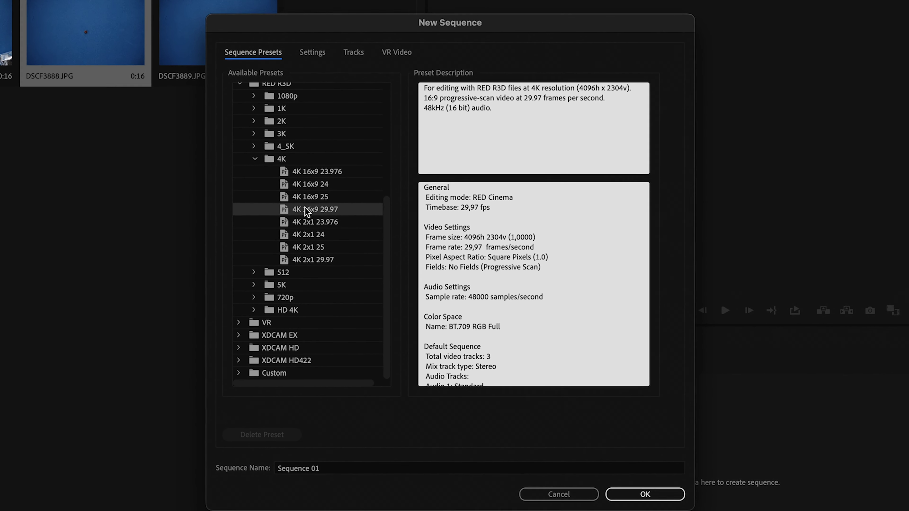
{"action": "scroll", "coordinate": [301, 197], "scroll_direction": "up", "scroll_amount": 2}
{"action": "scroll", "coordinate": [286, 178], "scroll_direction": "up", "scroll_amount": 2}
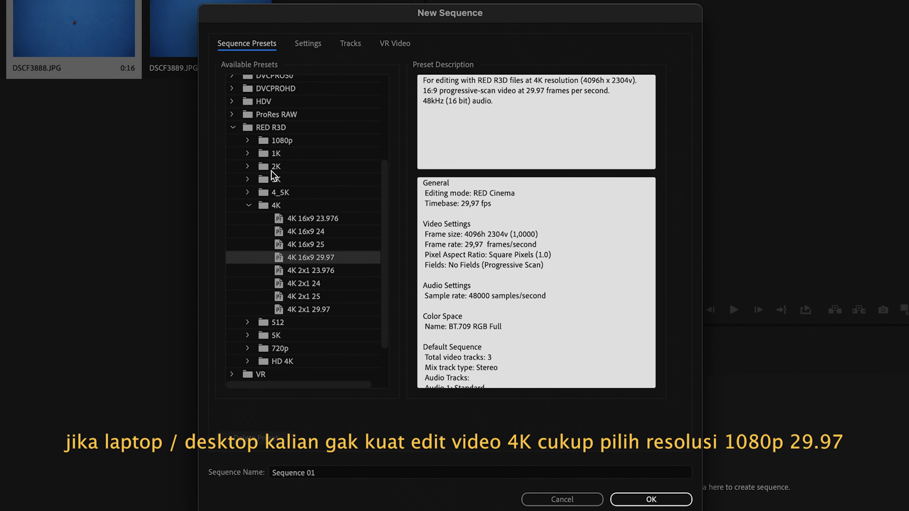
{"action": "left_click", "coordinate": [247, 141]}
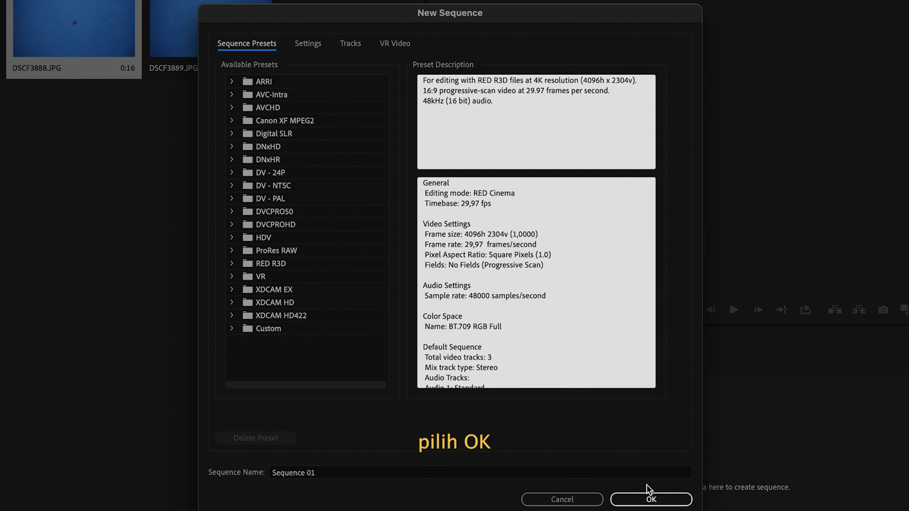
{"action": "left_click", "coordinate": [646, 499]}
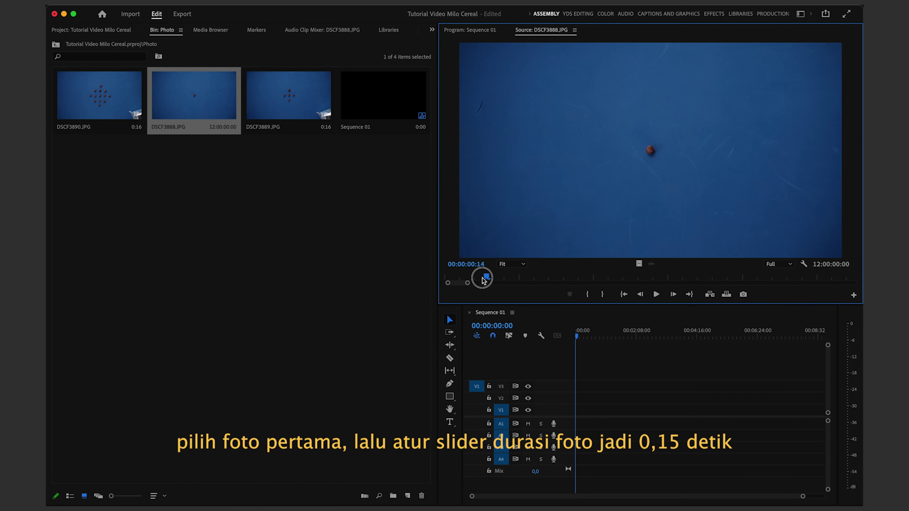
Trim DSCF3888 to 15 frames, place it video-only on V1 and remove the leading gap
{"action": "left_click_drag", "start_coordinate": [435, 279], "coordinate": [488, 280]}
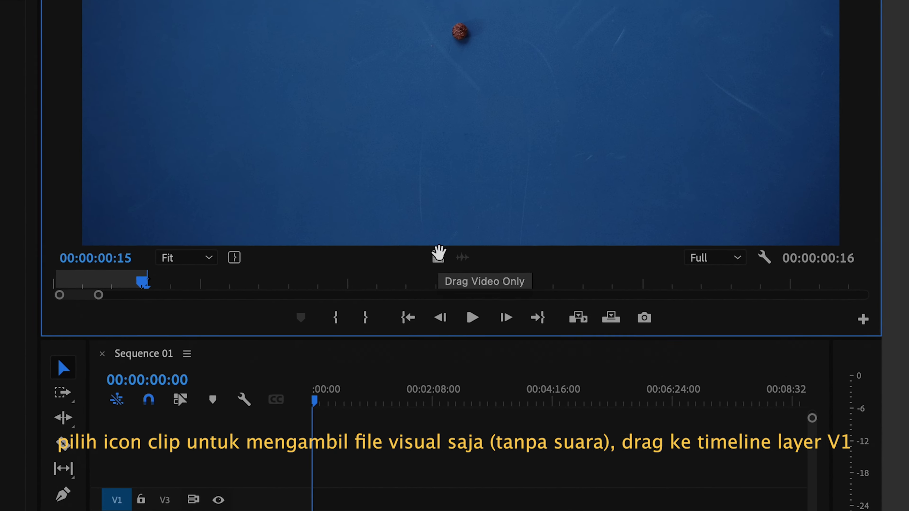
{"action": "left_click_drag", "start_coordinate": [438, 255], "coordinate": [436, 332]}
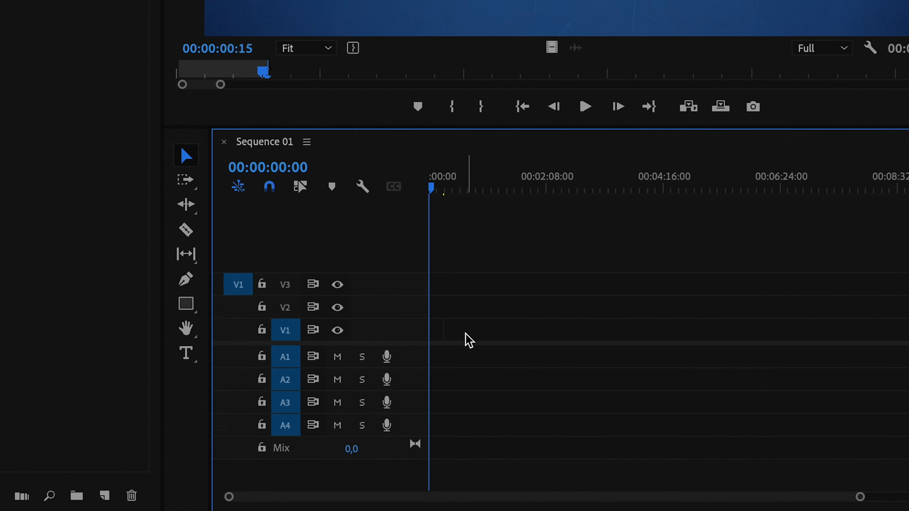
{"action": "scroll", "coordinate": [591, 404], "scroll_direction": "up", "scroll_amount": 10}
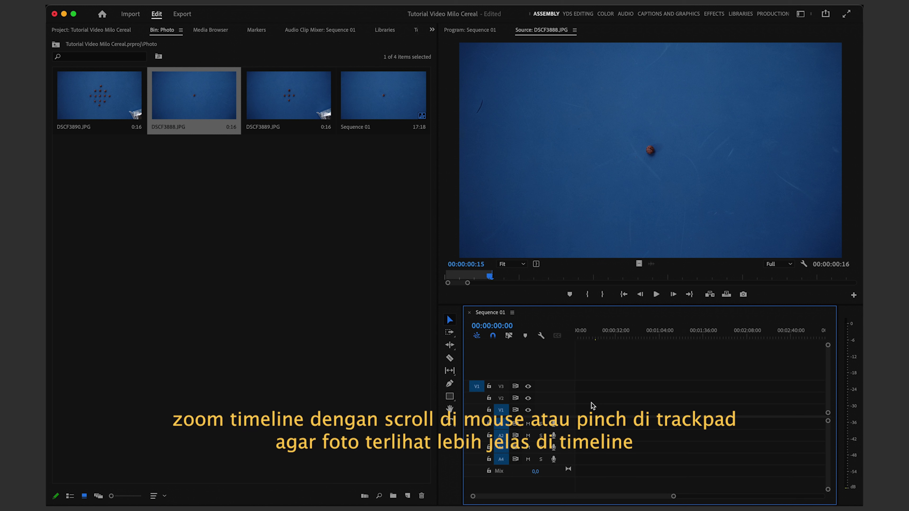
{"action": "scroll", "coordinate": [591, 406], "scroll_direction": "left", "scroll_amount": 5}
{"action": "scroll", "coordinate": [683, 407], "scroll_direction": "left", "scroll_amount": 2}
{"action": "left_click", "coordinate": [662, 410]}
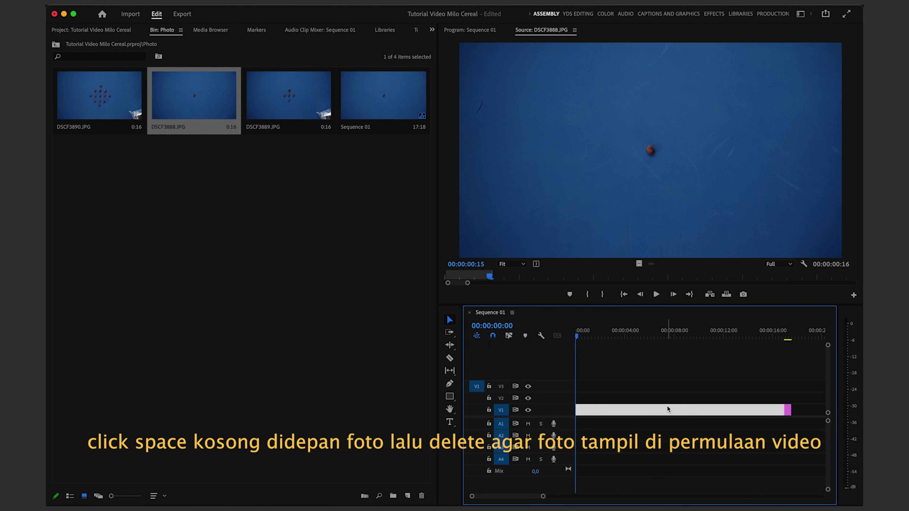
{"action": "key", "text": "Delete"}
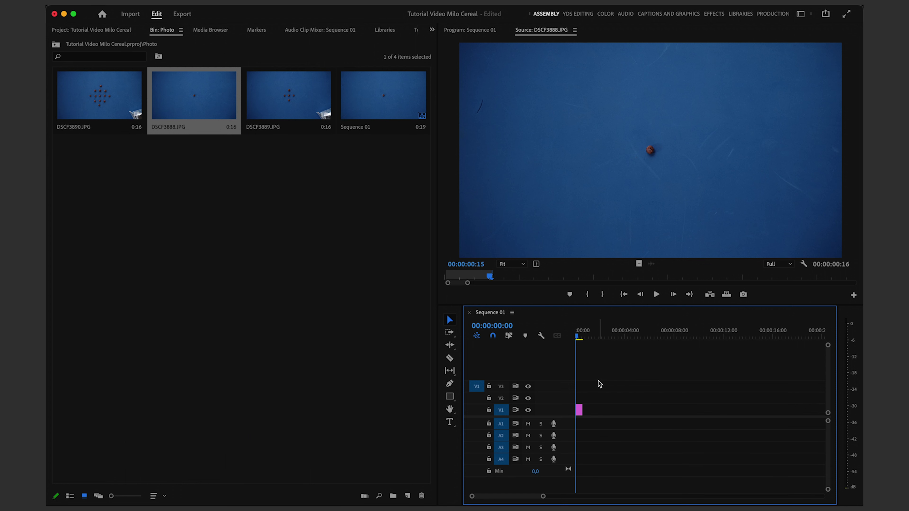
{"action": "left_click_drag", "start_coordinate": [578, 337], "coordinate": [580, 341]}
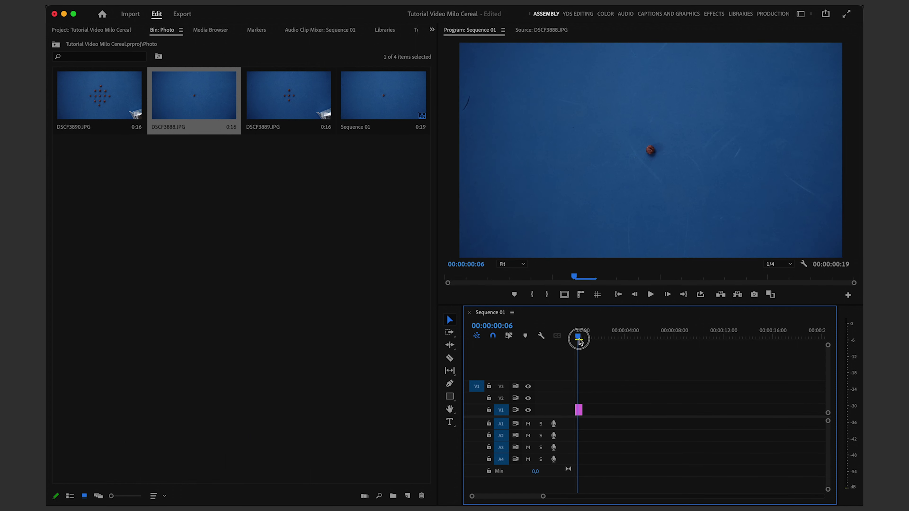
Add DSCF3889 and DSCF3890 as back-to-back video-only clips after it on V1
{"action": "left_click", "coordinate": [284, 105]}
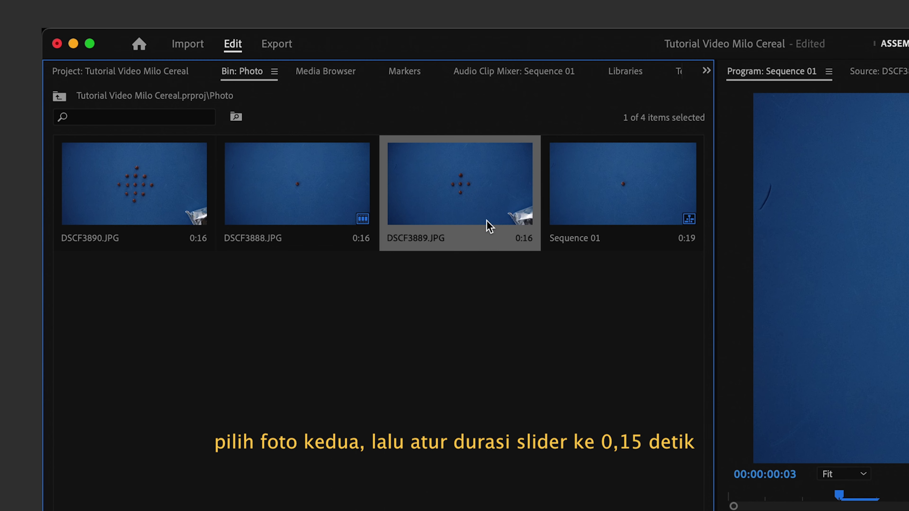
{"action": "double_click", "coordinate": [489, 225]}
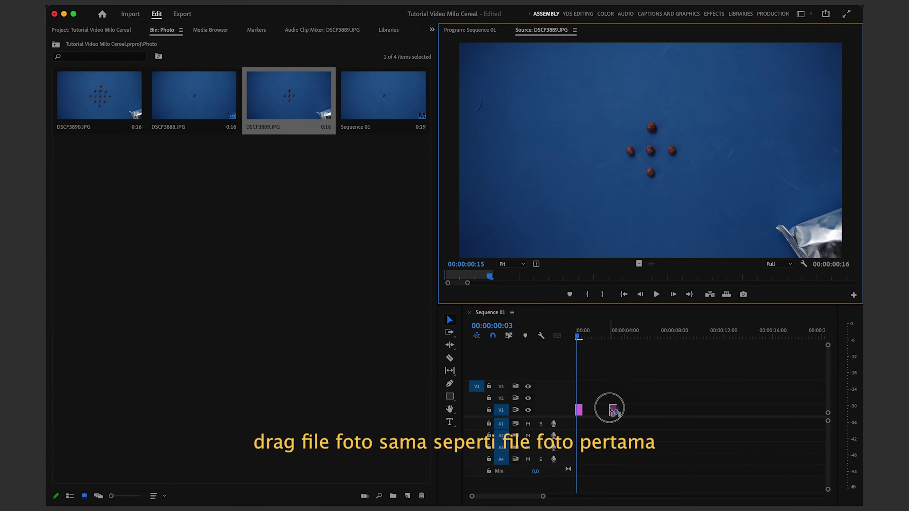
{"action": "left_click_drag", "start_coordinate": [639, 265], "coordinate": [587, 416]}
{"action": "left_click", "coordinate": [107, 95]}
{"action": "double_click", "coordinate": [122, 108]}
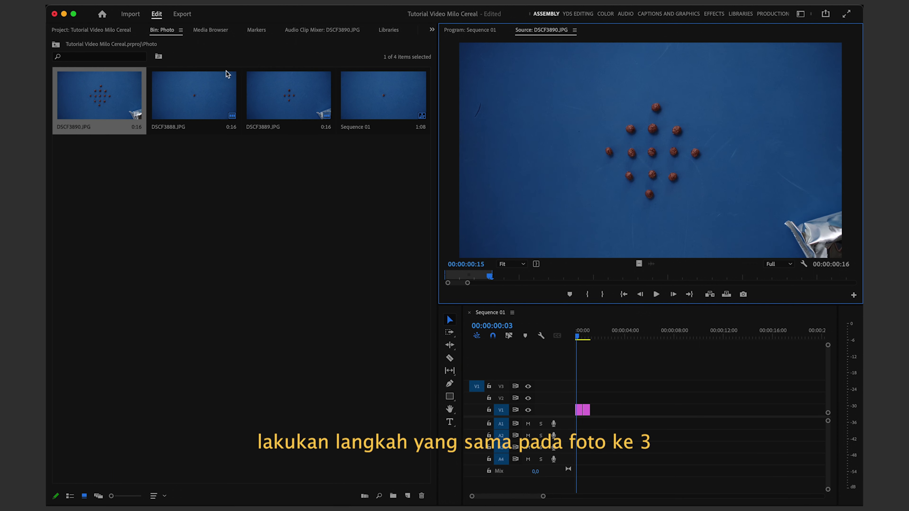
{"action": "left_click_drag", "start_coordinate": [639, 263], "coordinate": [602, 408]}
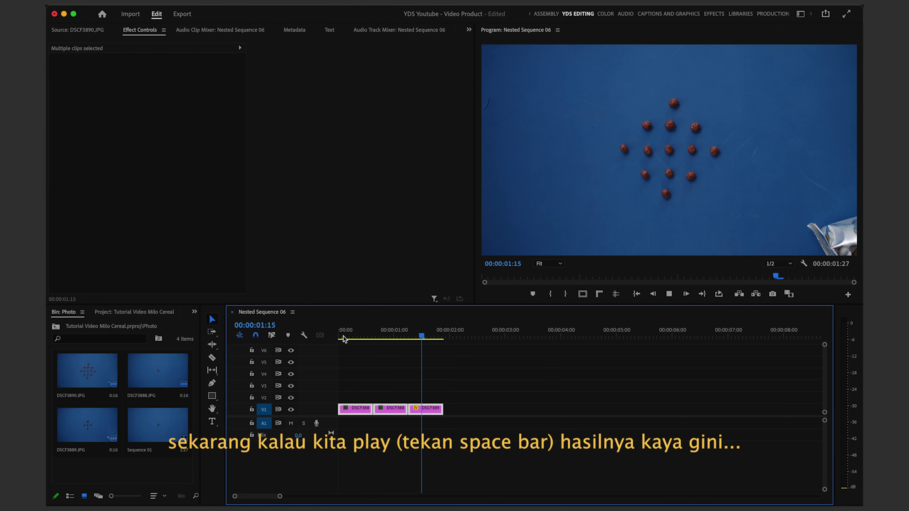
Play the three photo clips from the start to review the stop motion
{"action": "left_click", "coordinate": [343, 337]}
{"action": "key", "text": "space"}
{"action": "key", "text": "space"}
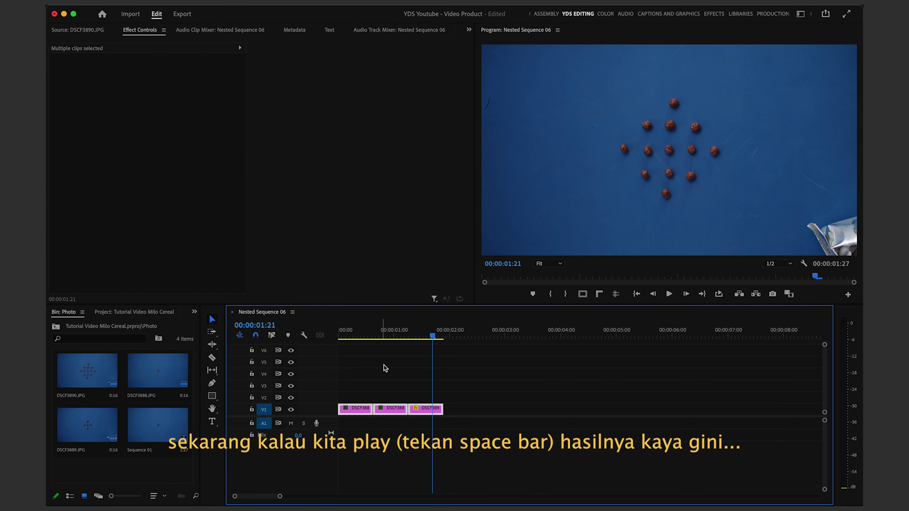
{"action": "left_click", "coordinate": [384, 368]}
Nest the three photo clips into one clip named 'stop motion'
{"action": "left_click_drag", "start_coordinate": [346, 389], "coordinate": [447, 434]}
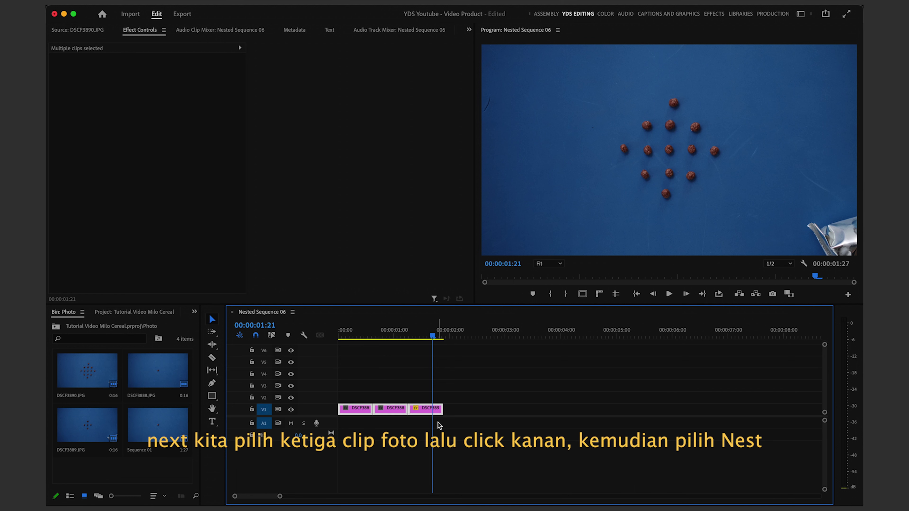
{"action": "right_click", "coordinate": [421, 413]}
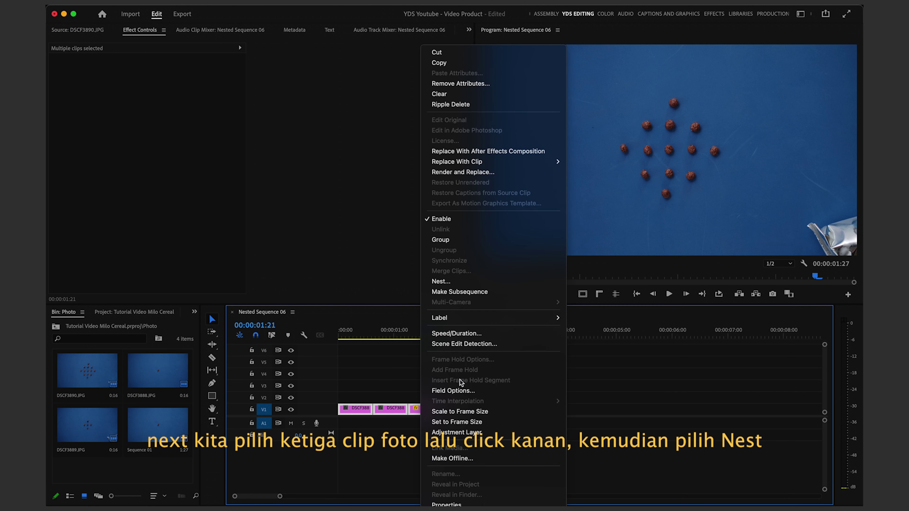
{"action": "left_click", "coordinate": [453, 283]}
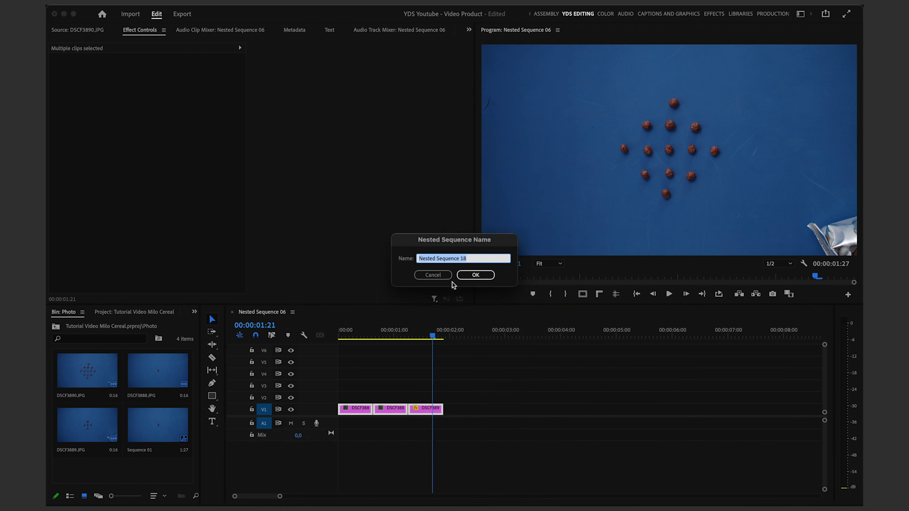
{"action": "type", "text": "stp"}
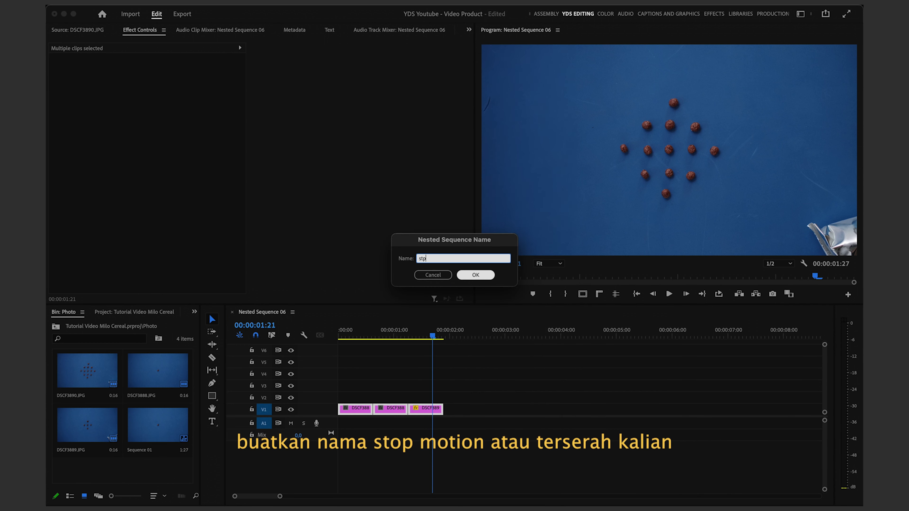
{"action": "key", "text": "BackSpace"}
{"action": "type", "text": "op"}
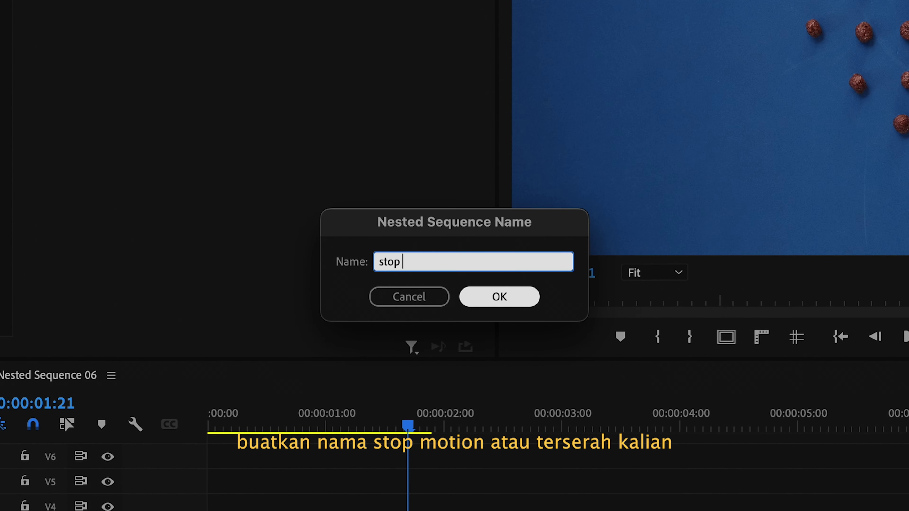
{"action": "type", "text": " motion"}
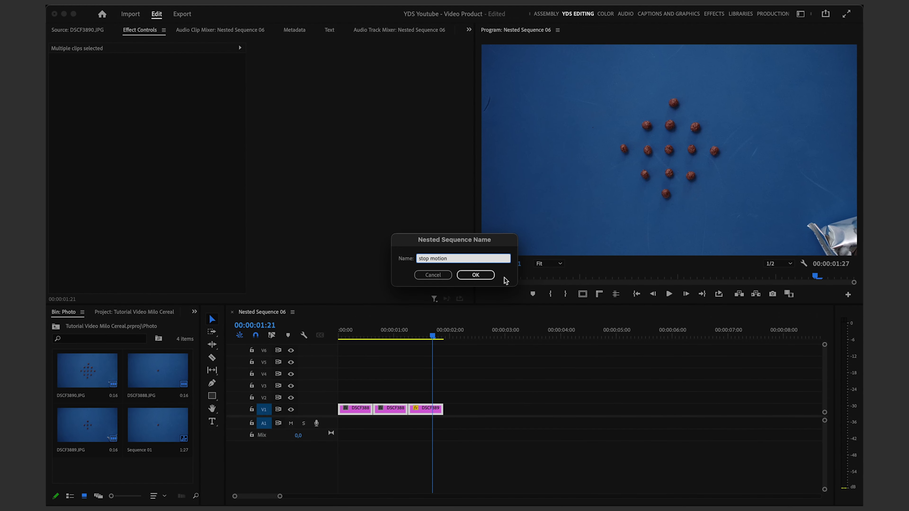
{"action": "left_click", "coordinate": [462, 279]}
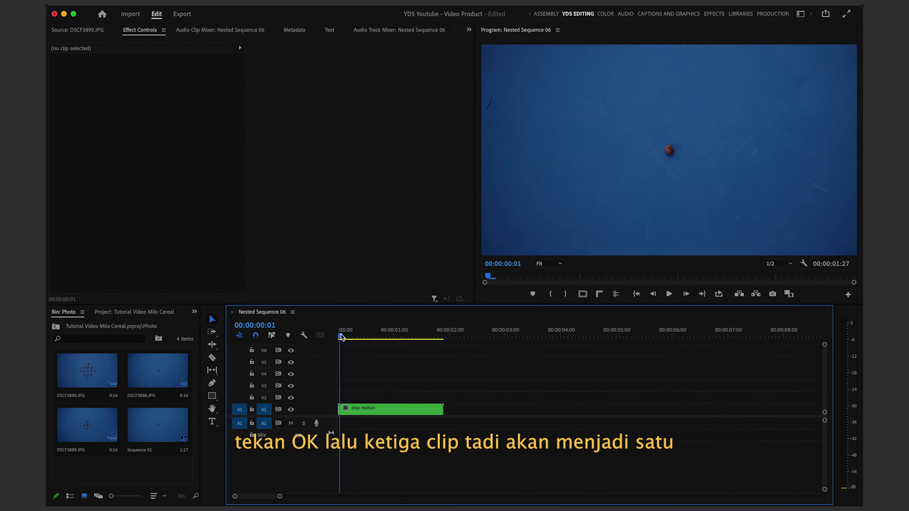
Preview the nested stop motion clip and return the playhead to its start
{"action": "key", "text": "space"}
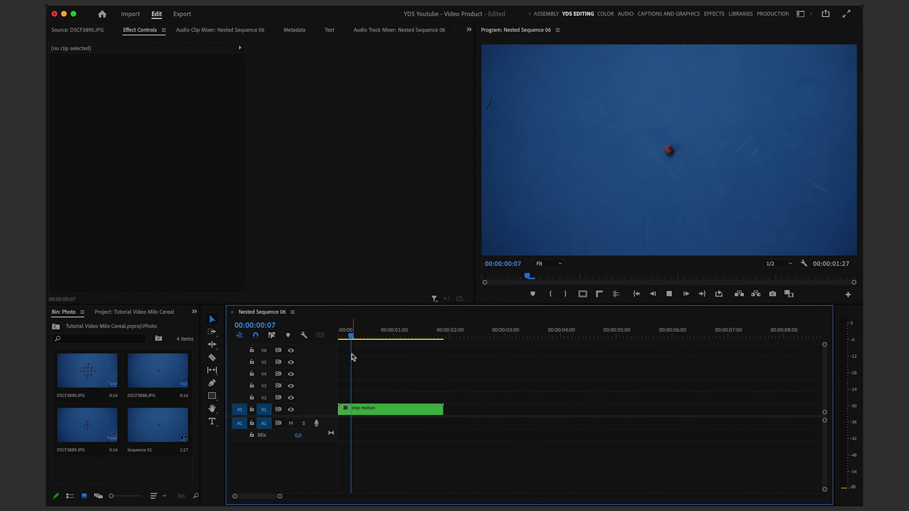
{"action": "key", "text": "space"}
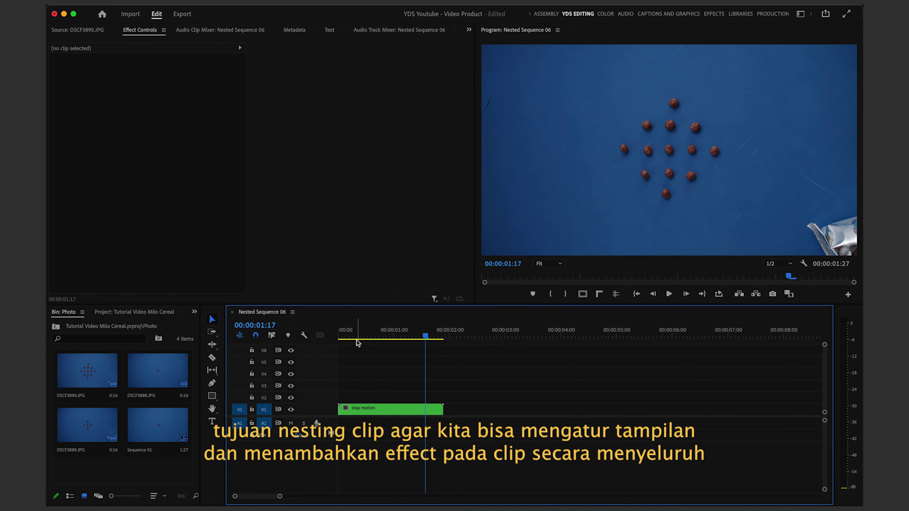
{"action": "left_click_drag", "start_coordinate": [357, 334], "coordinate": [339, 335]}
At the clip start, add Scale and Rotation keyframes with Scale 130
{"action": "left_click", "coordinate": [367, 409]}
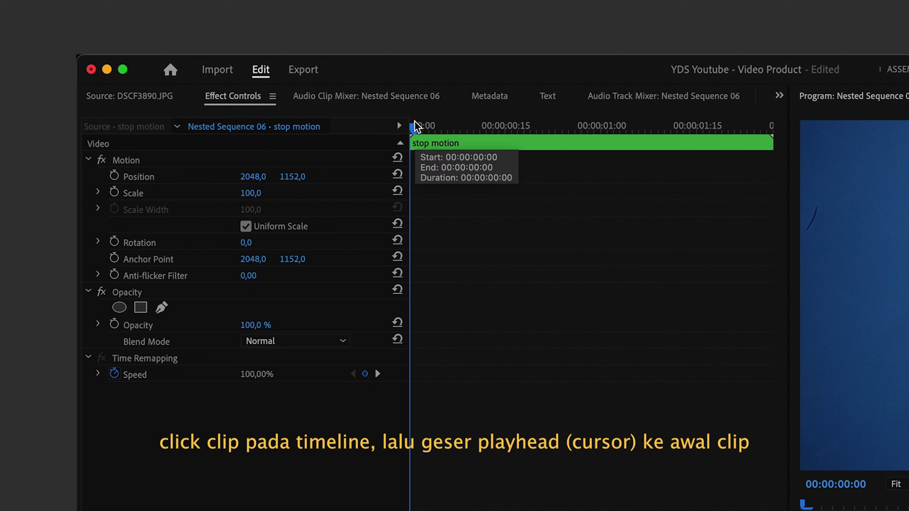
{"action": "left_click_drag", "start_coordinate": [249, 48], "coordinate": [274, 53]}
{"action": "left_click_drag", "start_coordinate": [457, 140], "coordinate": [406, 130]}
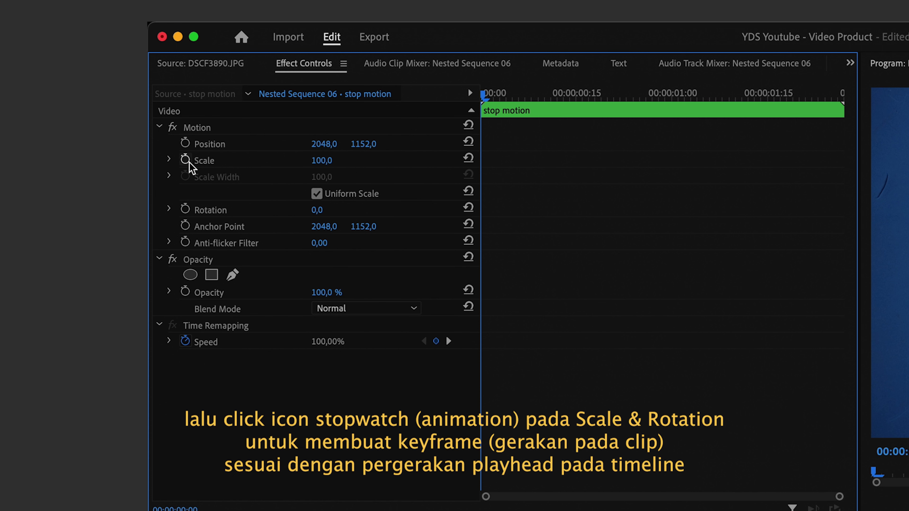
{"action": "left_click", "coordinate": [173, 166]}
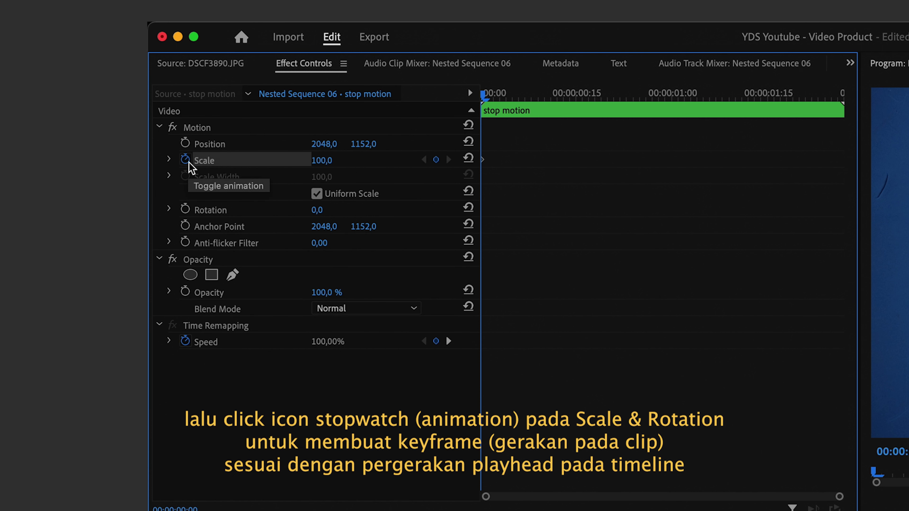
{"action": "left_click", "coordinate": [185, 209]}
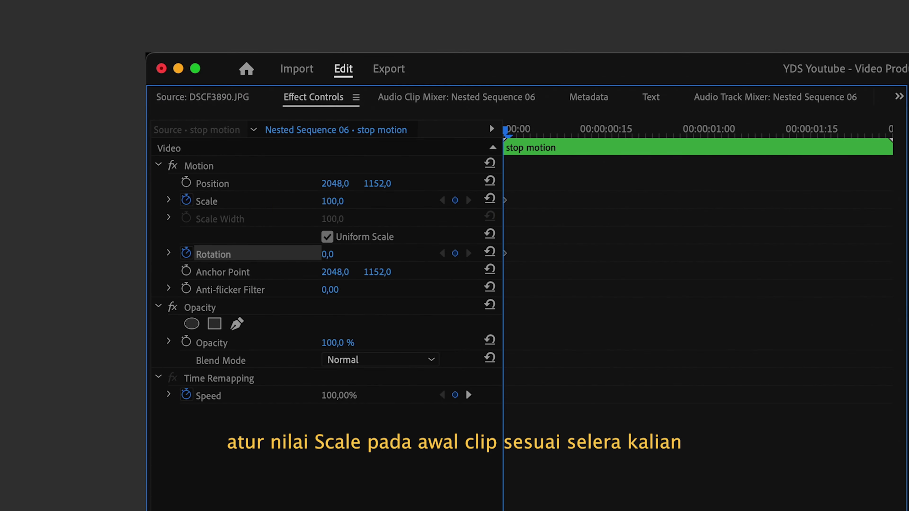
{"action": "left_click_drag", "start_coordinate": [150, 88], "coordinate": [160, 88]}
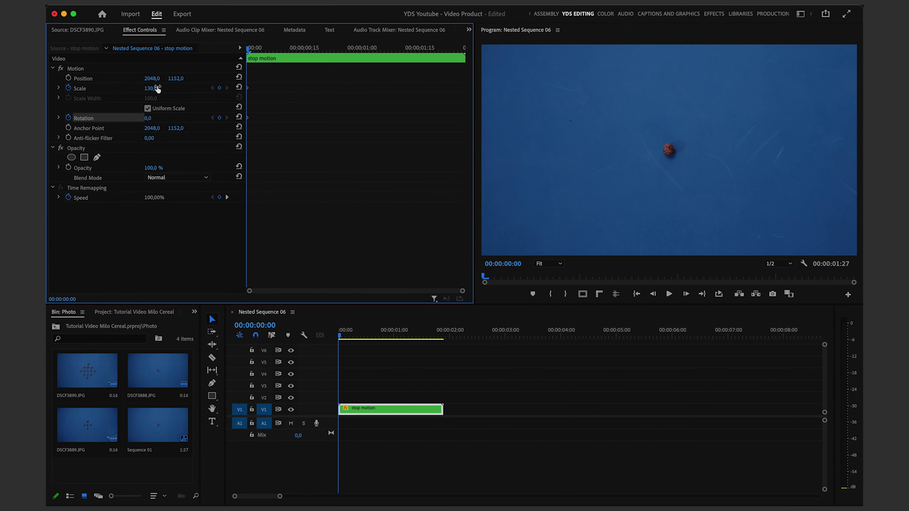
At the clip end, set Scale 153 and Rotation -15°, then preview the zoom
{"action": "left_click_drag", "start_coordinate": [250, 47], "coordinate": [461, 47]}
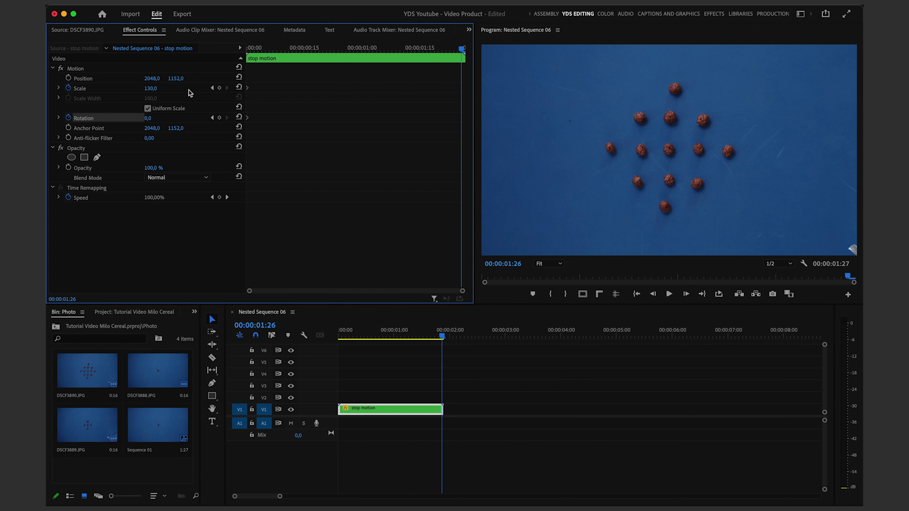
{"action": "left_click_drag", "start_coordinate": [148, 88], "coordinate": [166, 88]}
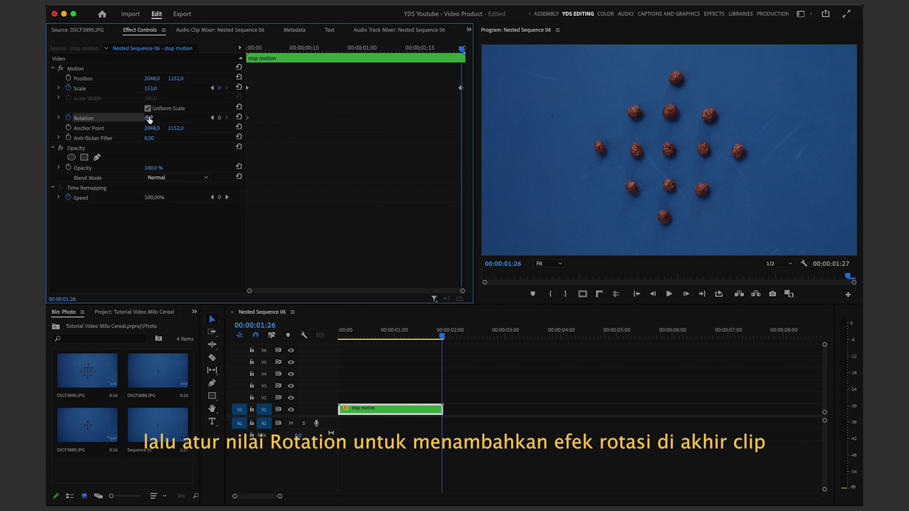
{"action": "left_click_drag", "start_coordinate": [149, 118], "coordinate": [143, 118]}
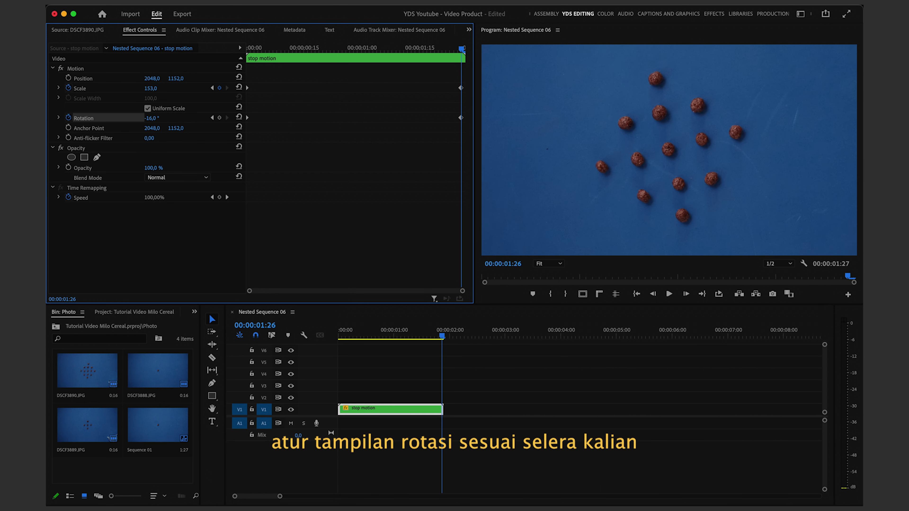
{"action": "left_click_drag", "start_coordinate": [143, 118], "coordinate": [143, 118]}
{"action": "left_click_drag", "start_coordinate": [445, 338], "coordinate": [376, 324]}
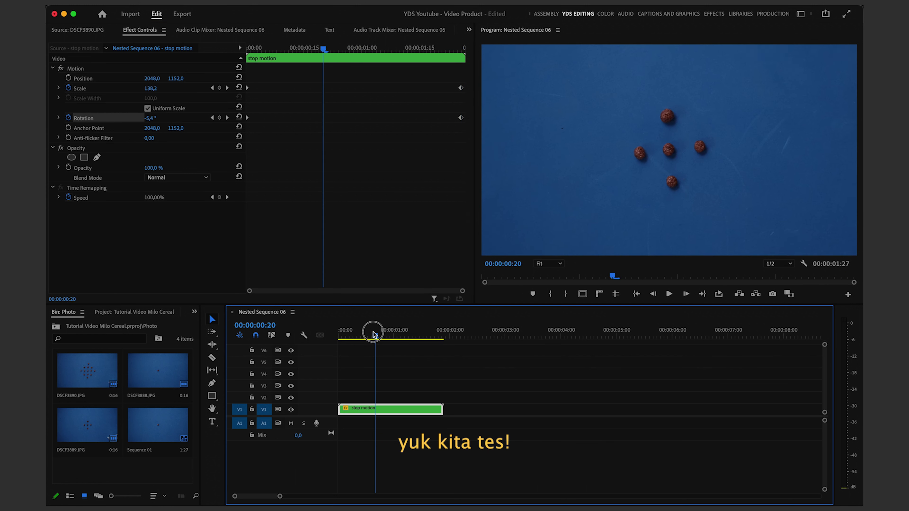
{"action": "key", "text": "space"}
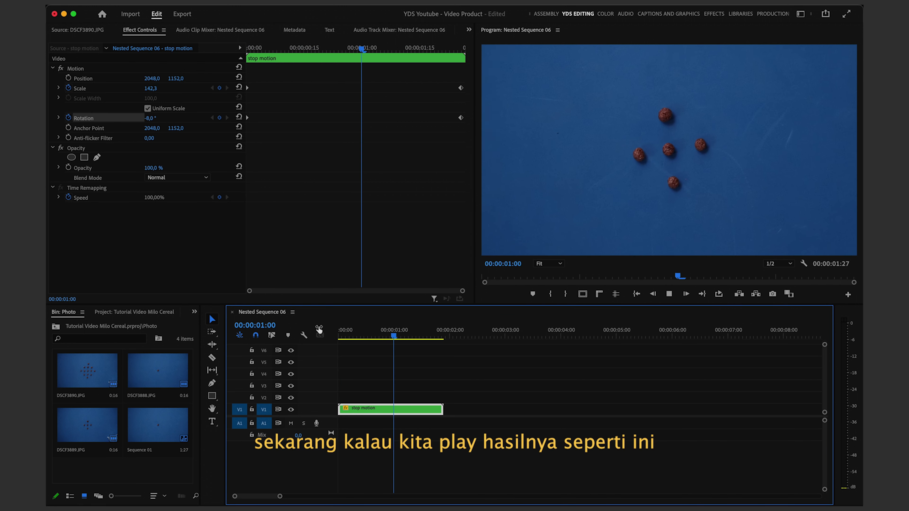
{"action": "key", "text": "space"}
{"action": "key", "text": "space"}
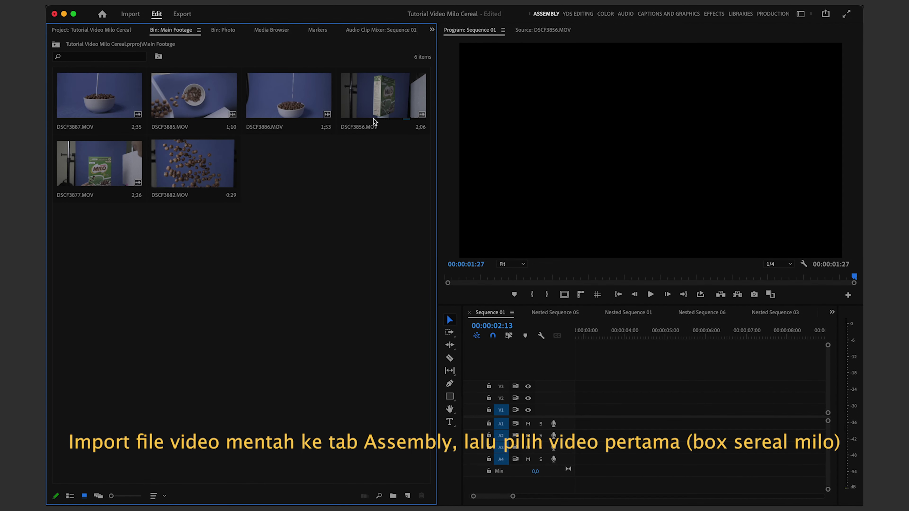
Preview DSCF3856.MOV in the Source monitor and drag its video only onto V1
{"action": "double_click", "coordinate": [383, 121]}
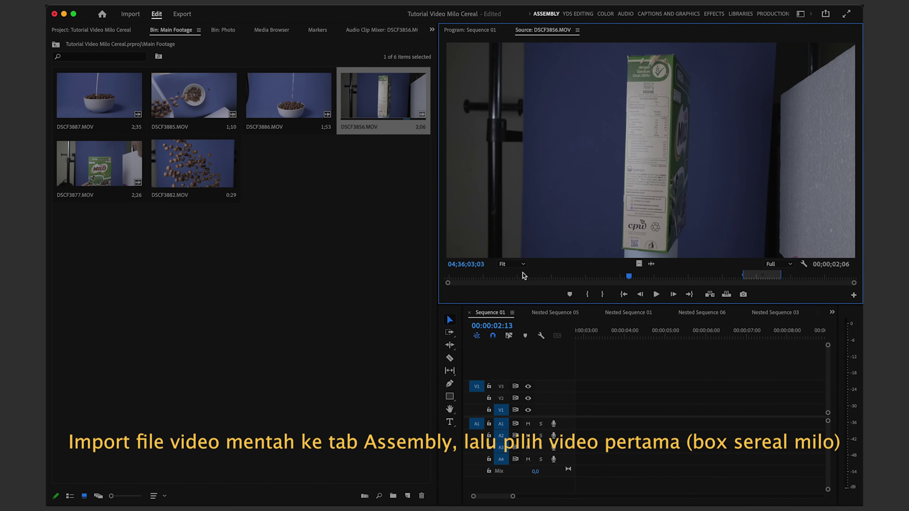
{"action": "left_click_drag", "start_coordinate": [524, 276], "coordinate": [776, 276]}
{"action": "left_click_drag", "start_coordinate": [663, 236], "coordinate": [647, 239]}
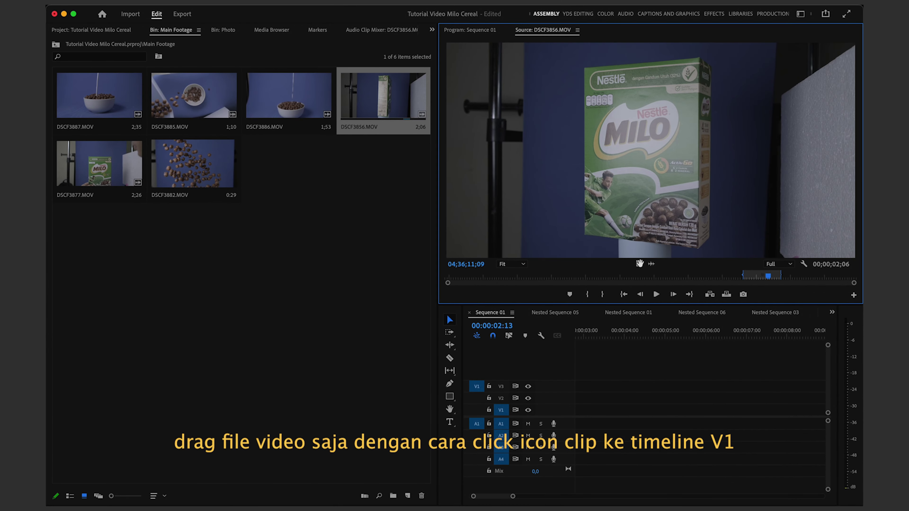
{"action": "left_click_drag", "start_coordinate": [633, 265], "coordinate": [600, 403]}
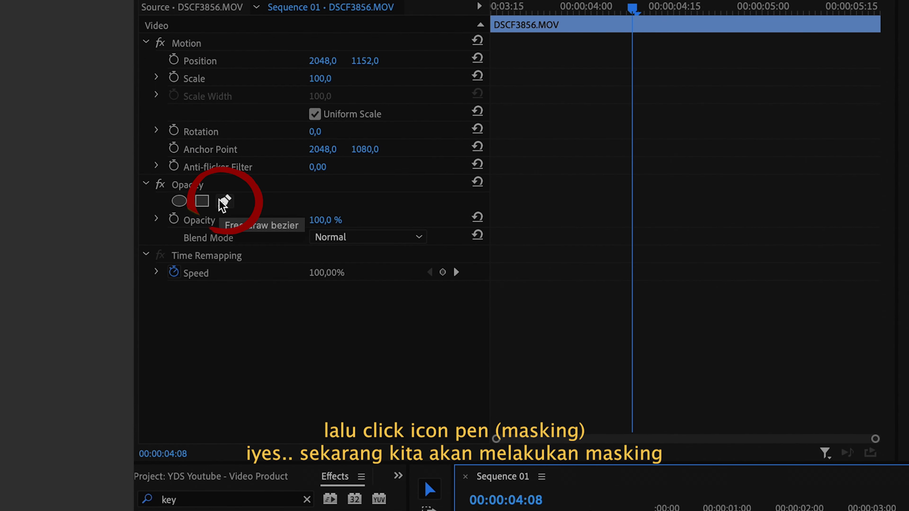
Draw a closed free-form opacity mask around the cereal box
{"action": "left_click", "coordinate": [220, 201]}
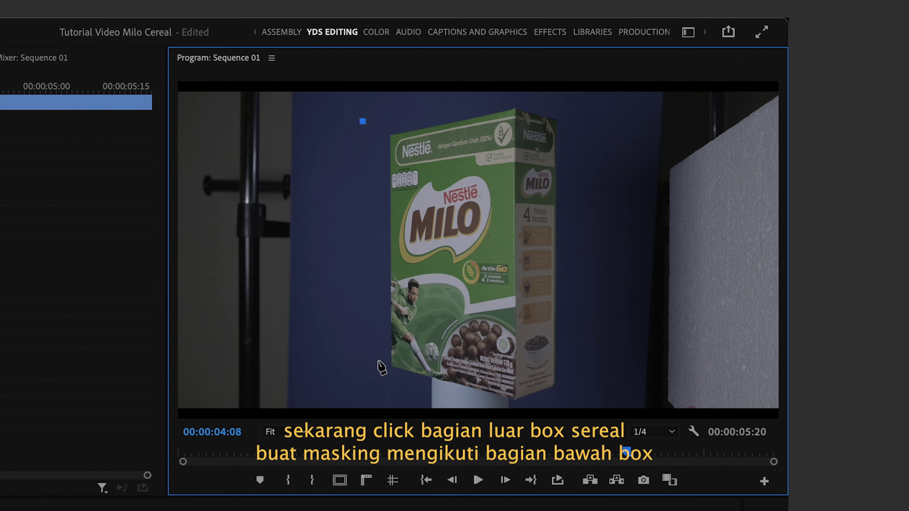
{"action": "left_click", "coordinate": [374, 350]}
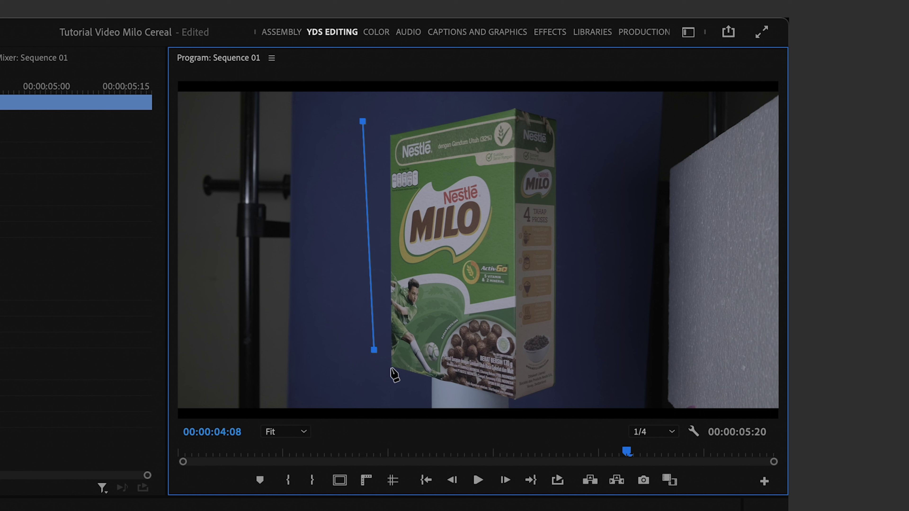
{"action": "left_click", "coordinate": [391, 366]}
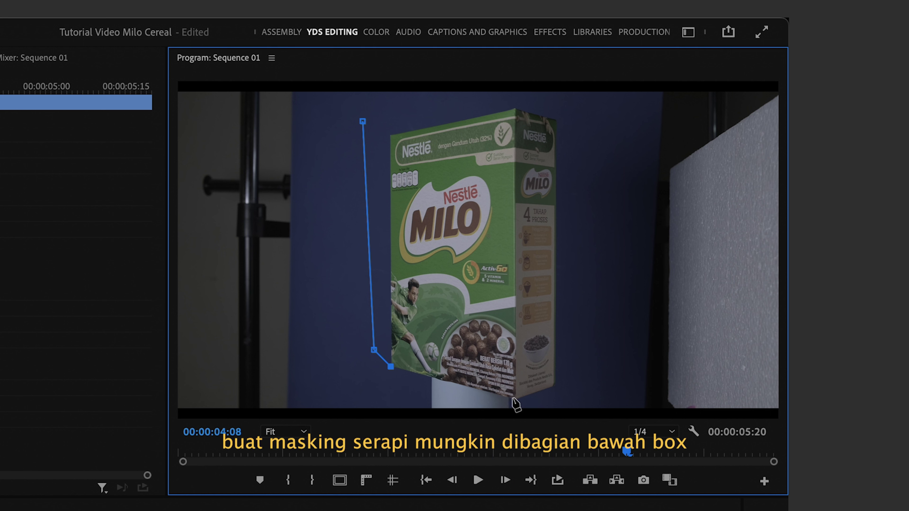
{"action": "left_click", "coordinate": [513, 398]}
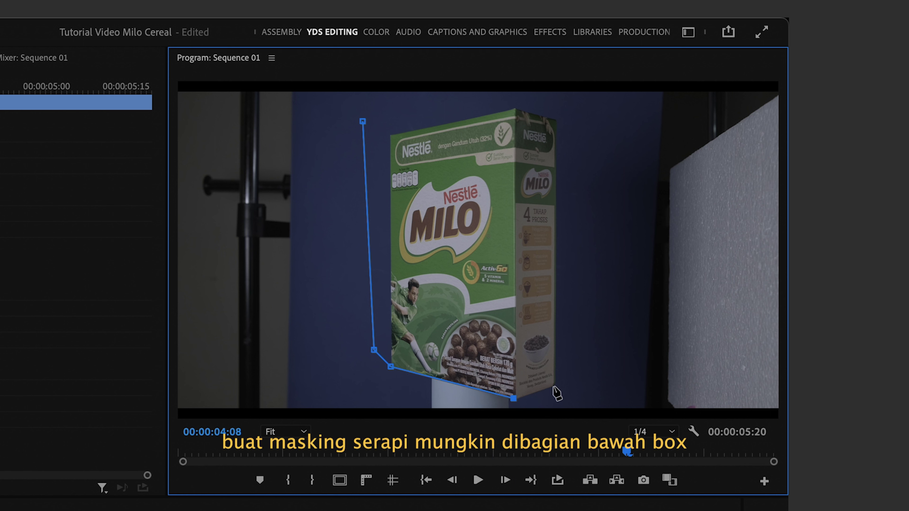
{"action": "left_click", "coordinate": [553, 386]}
{"action": "left_click", "coordinate": [596, 105]}
{"action": "left_click", "coordinate": [560, 95]}
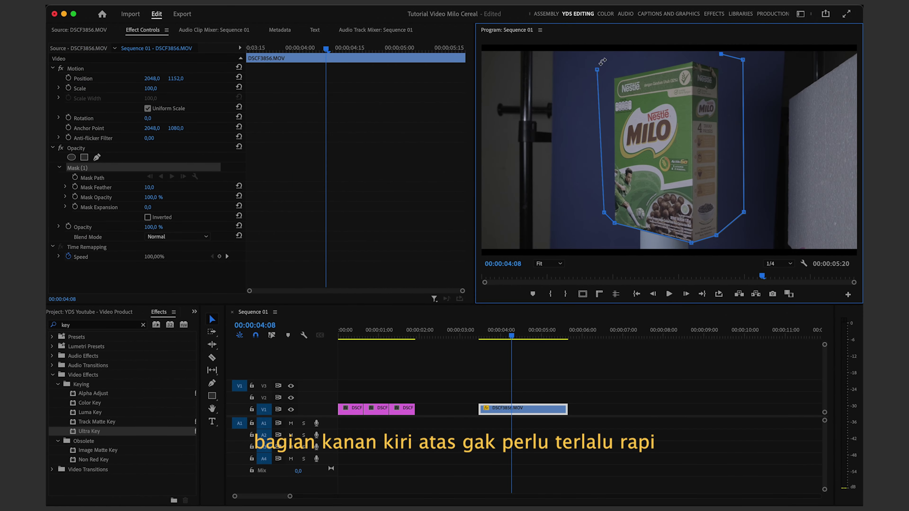
{"action": "left_click", "coordinate": [597, 69]}
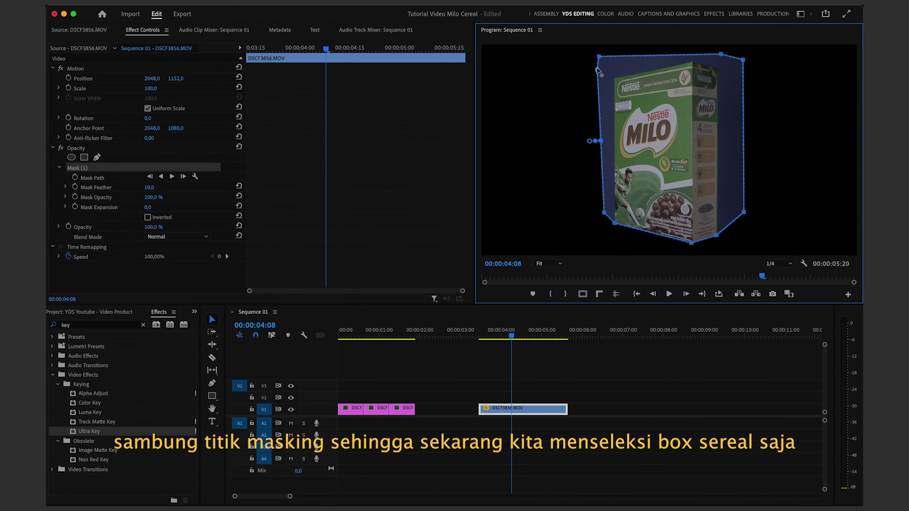
At 00:00:03:14, refit the mask's bottom points to the box and start Mask Path keyframing
{"action": "left_click_drag", "start_coordinate": [325, 50], "coordinate": [233, 51]}
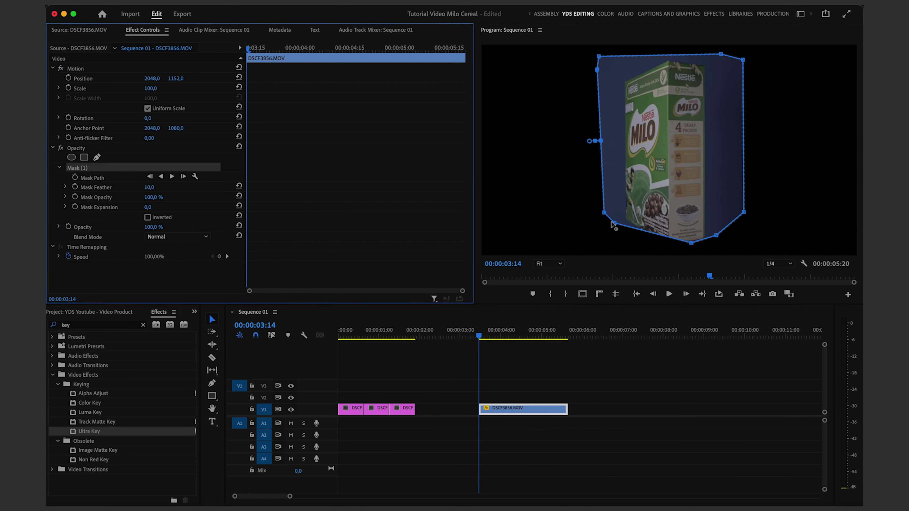
{"action": "left_click_drag", "start_coordinate": [619, 214], "coordinate": [627, 222]}
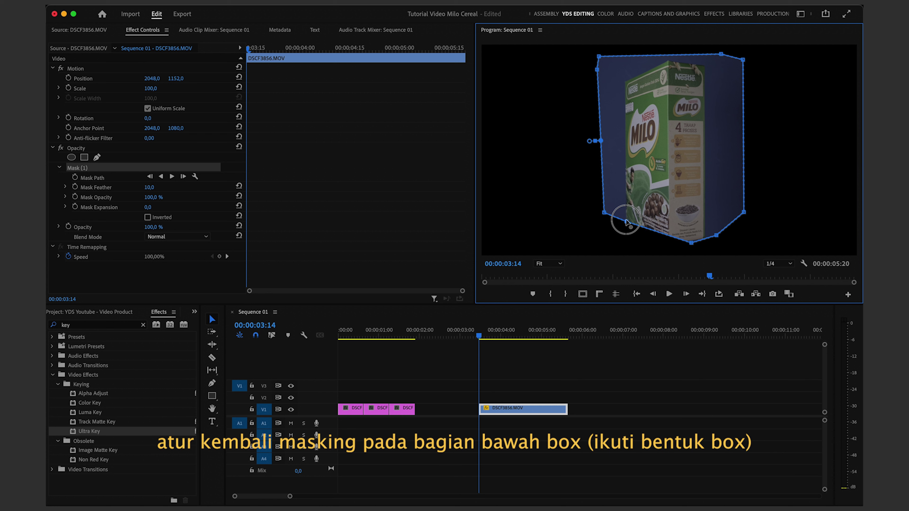
{"action": "left_click_drag", "start_coordinate": [689, 246], "coordinate": [669, 247]}
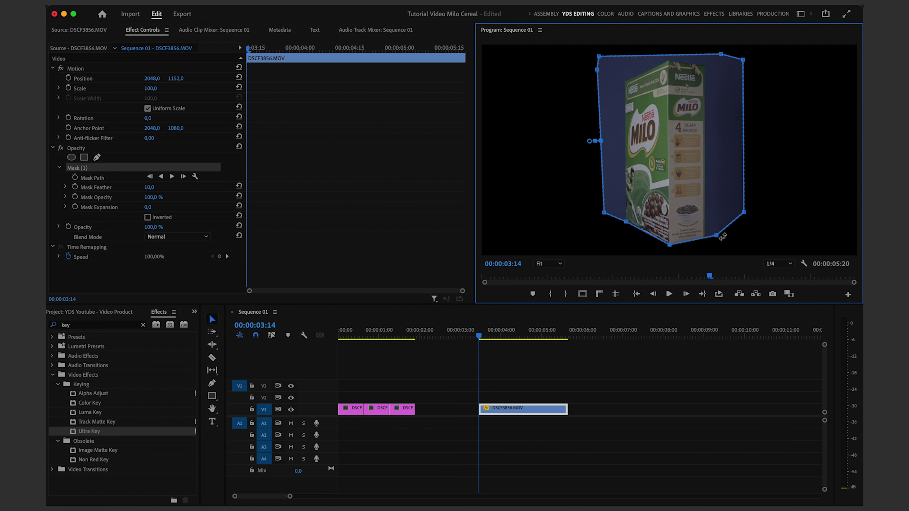
{"action": "left_click_drag", "start_coordinate": [716, 244], "coordinate": [704, 240]}
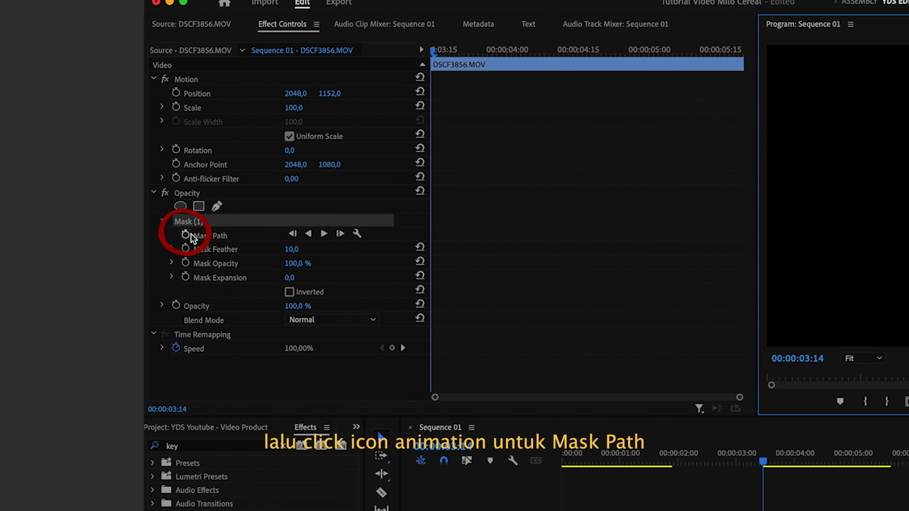
{"action": "left_click", "coordinate": [186, 234]}
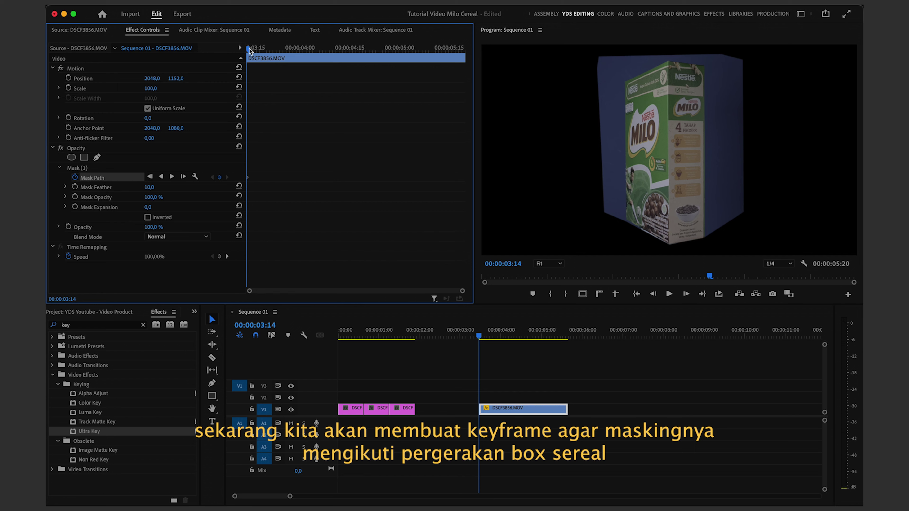
Step forward a few frames and refit the mask's bottom corners to the box
{"action": "key", "text": "Right"}
{"action": "key", "text": "Right"}
{"action": "key", "text": "Right"}
{"action": "key", "text": "Right"}
{"action": "key", "text": "Right"}
{"action": "key", "text": "Right"}
{"action": "key", "text": "Right"}
{"action": "key", "text": "Right"}
{"action": "key", "text": "Right"}
{"action": "key", "text": "Right"}
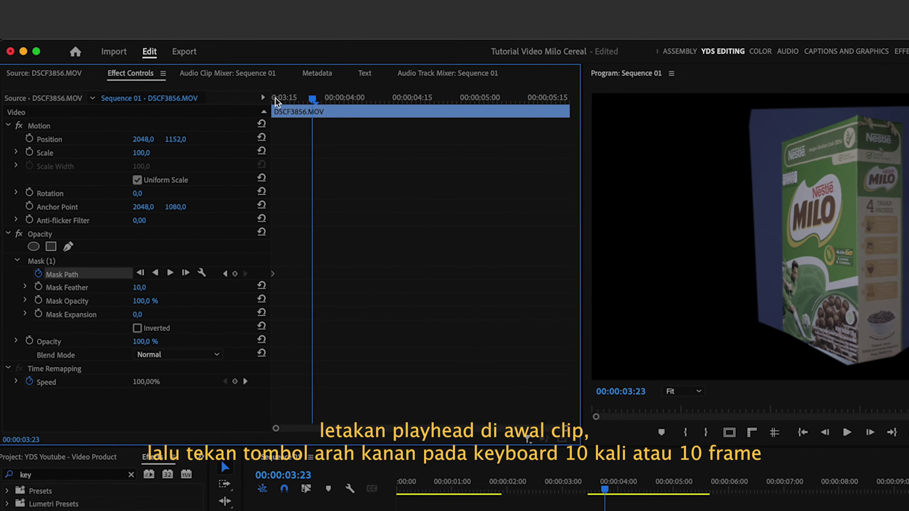
{"action": "left_click", "coordinate": [77, 169]}
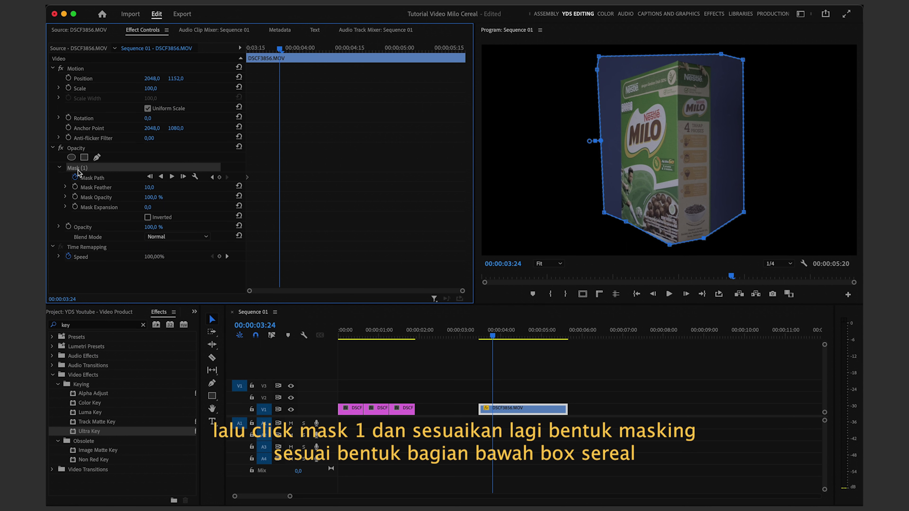
{"action": "left_click_drag", "start_coordinate": [626, 223], "coordinate": [622, 223]}
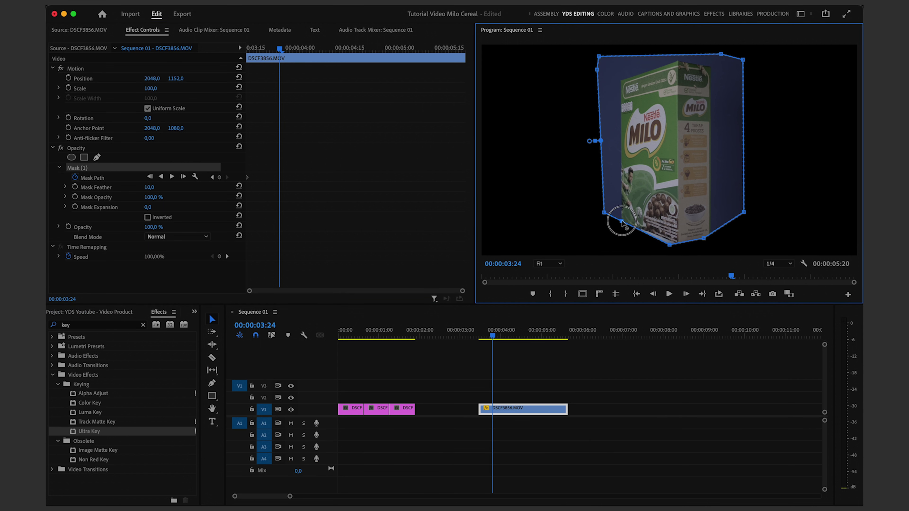
{"action": "left_click_drag", "start_coordinate": [668, 244], "coordinate": [678, 245]}
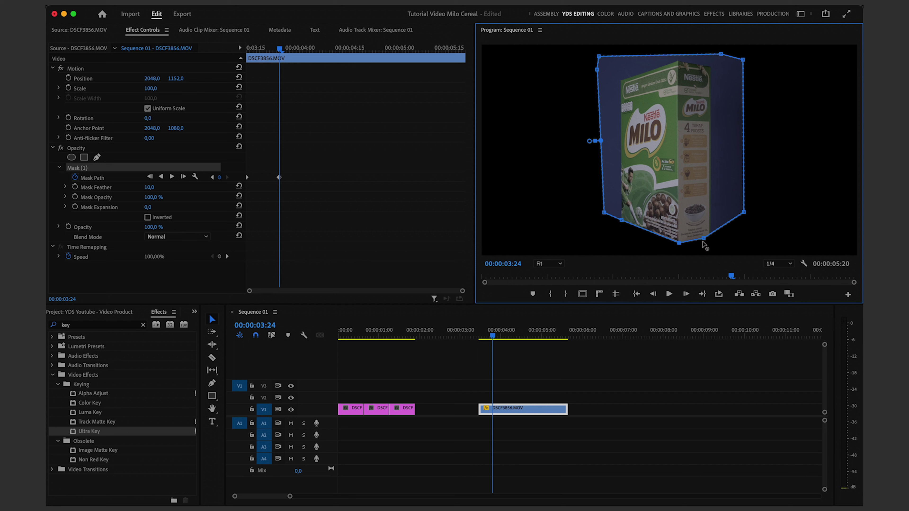
{"action": "left_click_drag", "start_coordinate": [704, 238], "coordinate": [710, 239]}
{"action": "left_click", "coordinate": [280, 51]}
{"action": "key", "text": "Right"}
{"action": "key", "text": "Right"}
{"action": "key", "text": "Right"}
{"action": "key", "text": "Right"}
{"action": "key", "text": "Right"}
{"action": "key", "text": "Right"}
{"action": "key", "text": "Right"}
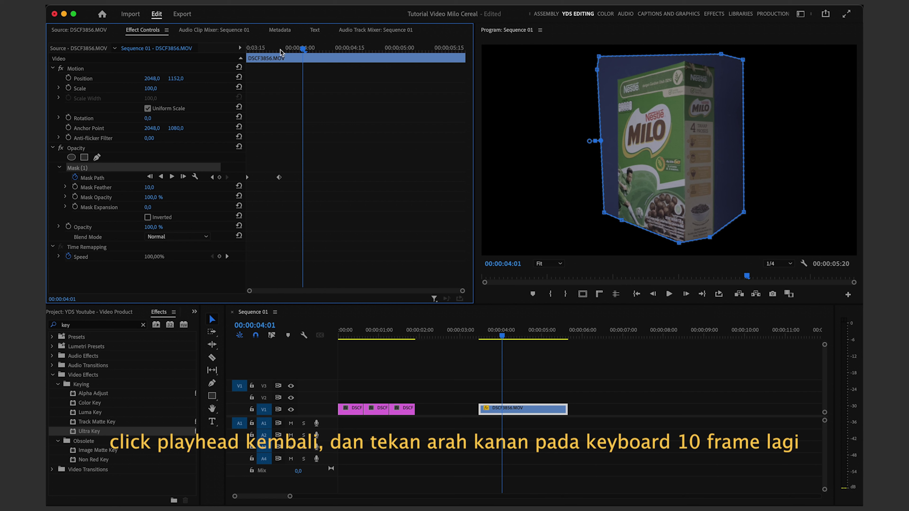
{"action": "key", "text": "Right"}
{"action": "key", "text": "Right"}
{"action": "key", "text": "Right"}
{"action": "left_click_drag", "start_coordinate": [622, 220], "coordinate": [617, 222]}
{"action": "left_click_drag", "start_coordinate": [679, 242], "coordinate": [715, 236]}
Keep advancing and refitting the mask bottom to the rotating box through the clip's end
{"action": "left_click", "coordinate": [313, 52]}
{"action": "left_click_drag", "start_coordinate": [313, 51], "coordinate": [346, 50]}
{"action": "left_click_drag", "start_coordinate": [617, 222], "coordinate": [612, 224]}
{"action": "left_click_drag", "start_coordinate": [689, 243], "coordinate": [699, 241]}
{"action": "left_click_drag", "start_coordinate": [715, 236], "coordinate": [720, 235]}
{"action": "left_click", "coordinate": [355, 50]}
{"action": "left_click_drag", "start_coordinate": [347, 51], "coordinate": [378, 49]}
{"action": "left_click_drag", "start_coordinate": [612, 223], "coordinate": [609, 226]}
{"action": "left_click_drag", "start_coordinate": [699, 241], "coordinate": [709, 242]}
{"action": "left_click_drag", "start_coordinate": [719, 235], "coordinate": [722, 231]}
{"action": "left_click_drag", "start_coordinate": [393, 50], "coordinate": [412, 50]}
{"action": "left_click_drag", "start_coordinate": [610, 226], "coordinate": [609, 228]}
{"action": "left_click_drag", "start_coordinate": [709, 242], "coordinate": [718, 239]}
{"action": "left_click_drag", "start_coordinate": [723, 231], "coordinate": [734, 232]}
{"action": "left_click", "coordinate": [445, 49]}
{"action": "left_click_drag", "start_coordinate": [609, 228], "coordinate": [609, 230]}
{"action": "left_click_drag", "start_coordinate": [718, 239], "coordinate": [725, 236]}
{"action": "left_click", "coordinate": [460, 49]}
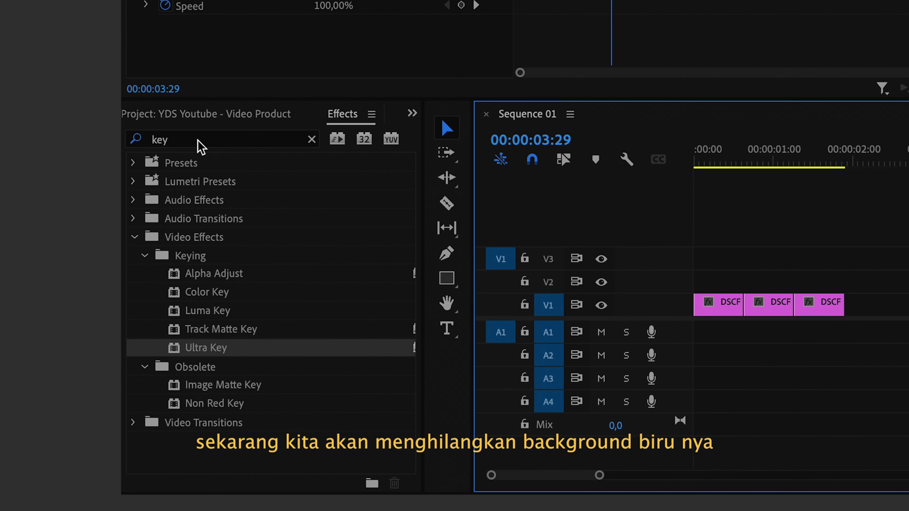
Apply Ultra Key to DSCF3856.MOV, sampling the blue background as the key colour
{"action": "left_click", "coordinate": [211, 139]}
{"action": "left_click", "coordinate": [311, 139]}
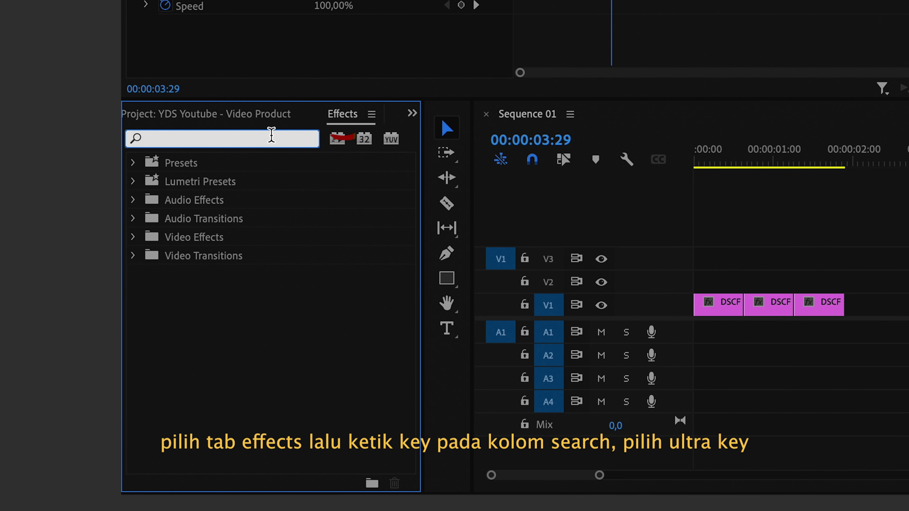
{"action": "type", "text": "key"}
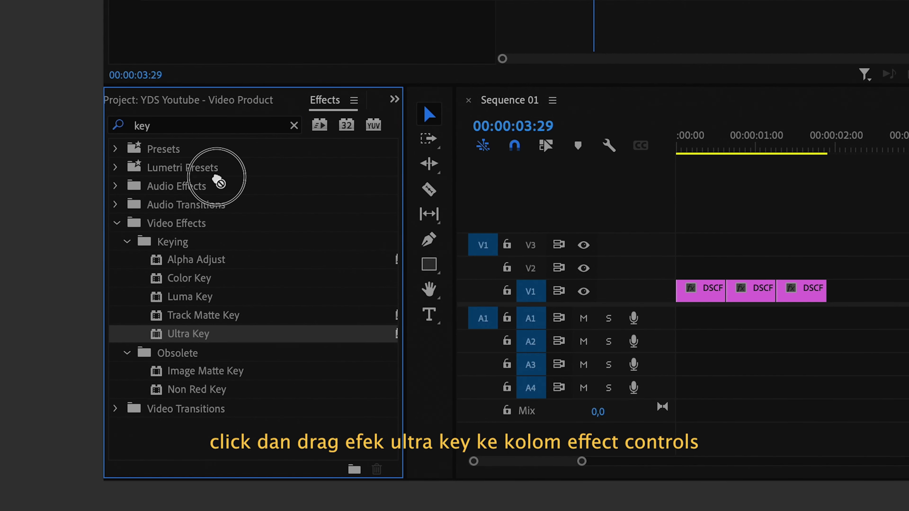
{"action": "left_click_drag", "start_coordinate": [183, 368], "coordinate": [202, 77]}
{"action": "scroll", "coordinate": [330, 385], "scroll_direction": "down", "scroll_amount": 5}
{"action": "scroll", "coordinate": [335, 377], "scroll_direction": "down", "scroll_amount": 1}
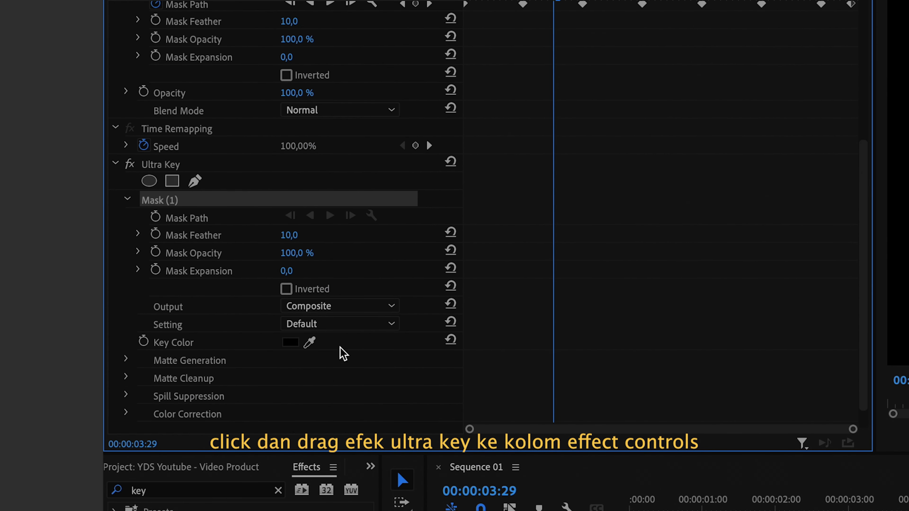
{"action": "scroll", "coordinate": [310, 324], "scroll_direction": "down", "scroll_amount": 1}
{"action": "left_click", "coordinate": [309, 316]}
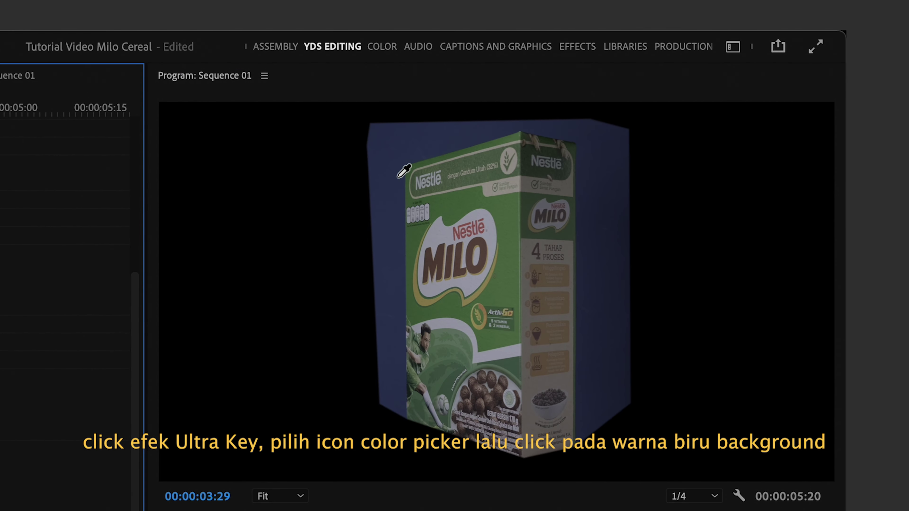
{"action": "left_click", "coordinate": [390, 186]}
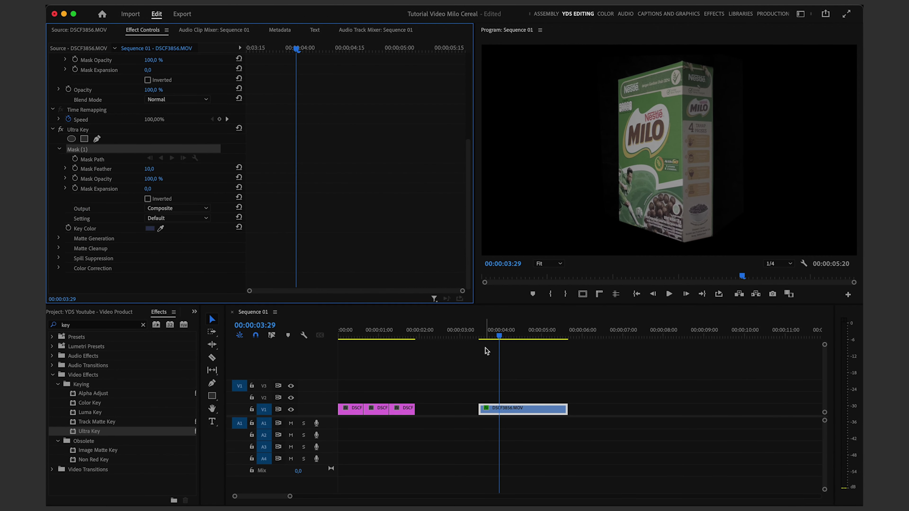
Preview the key and move the box clip up to track V2
{"action": "left_click", "coordinate": [486, 349]}
{"action": "key", "text": "space"}
{"action": "key", "text": "space"}
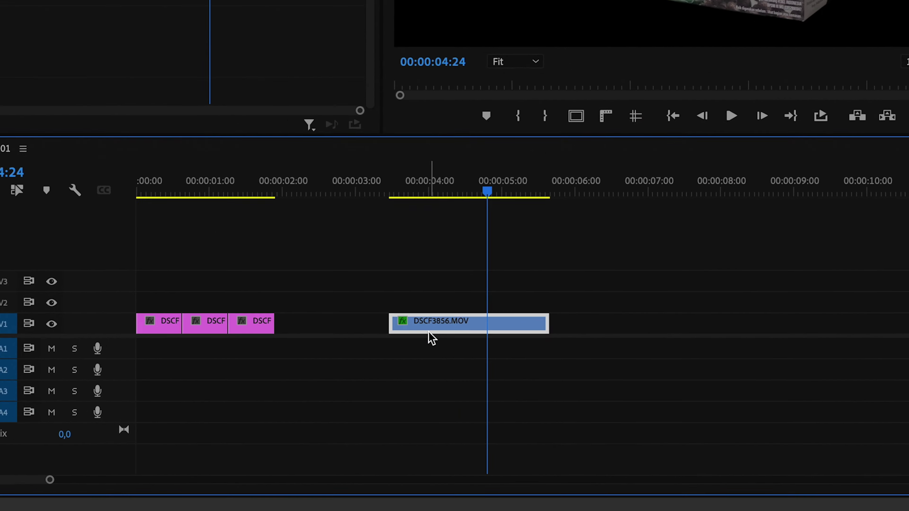
{"action": "left_click_drag", "start_coordinate": [505, 411], "coordinate": [502, 404]}
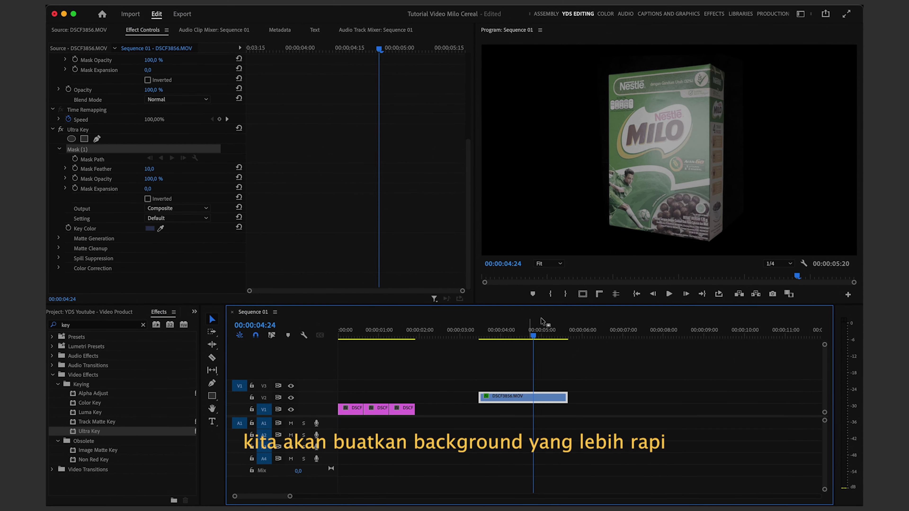
Create a teal Color Matte with colour 31CDC2
{"action": "left_click", "coordinate": [548, 15]}
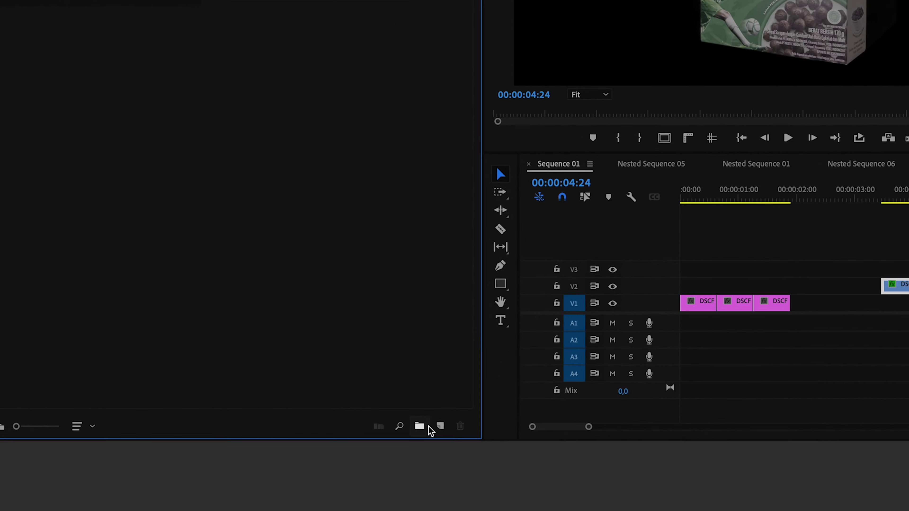
{"action": "left_click", "coordinate": [406, 496]}
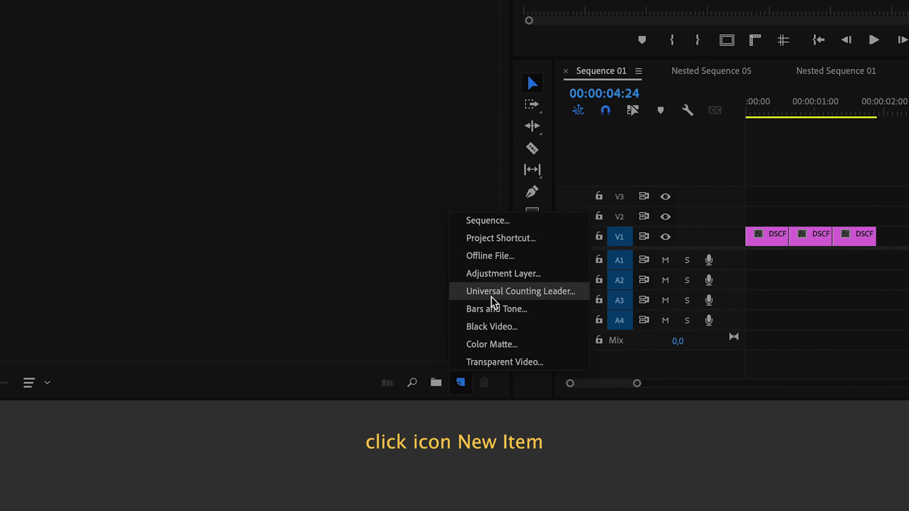
{"action": "left_click", "coordinate": [503, 343]}
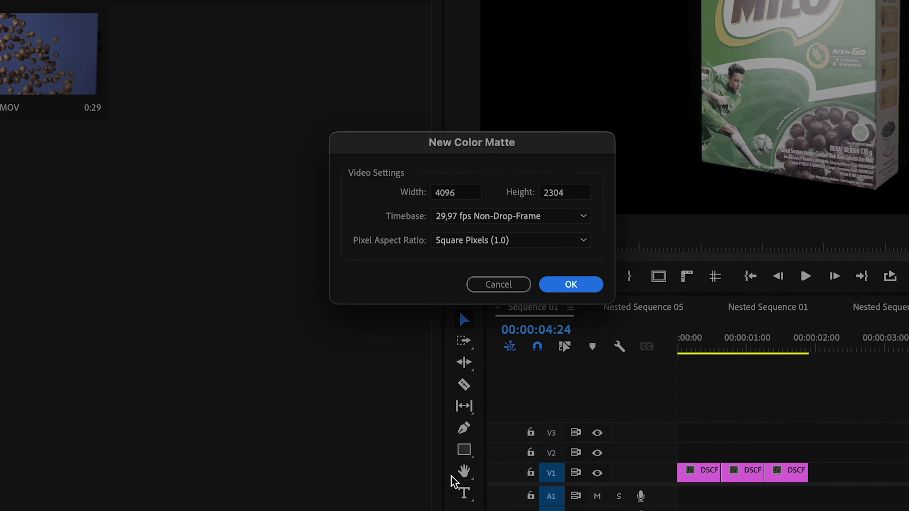
{"action": "left_click", "coordinate": [565, 309]}
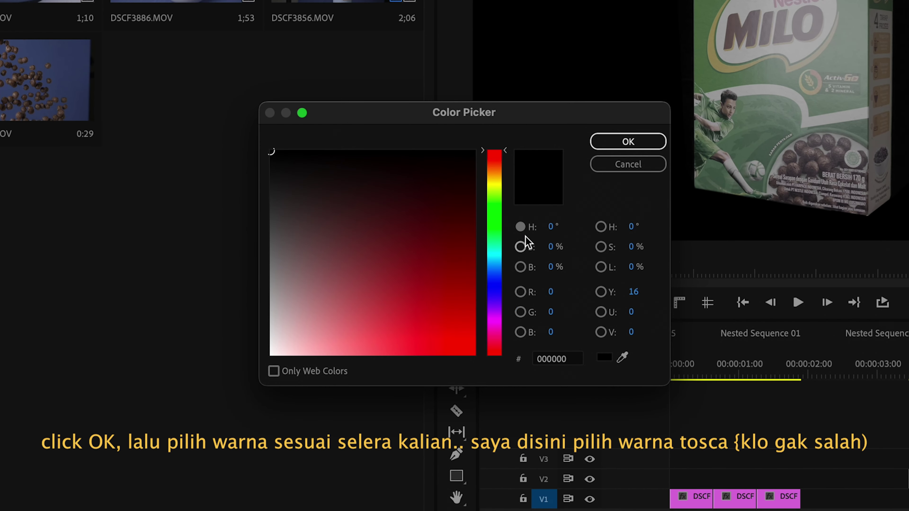
{"action": "left_click_drag", "start_coordinate": [367, 211], "coordinate": [295, 311]}
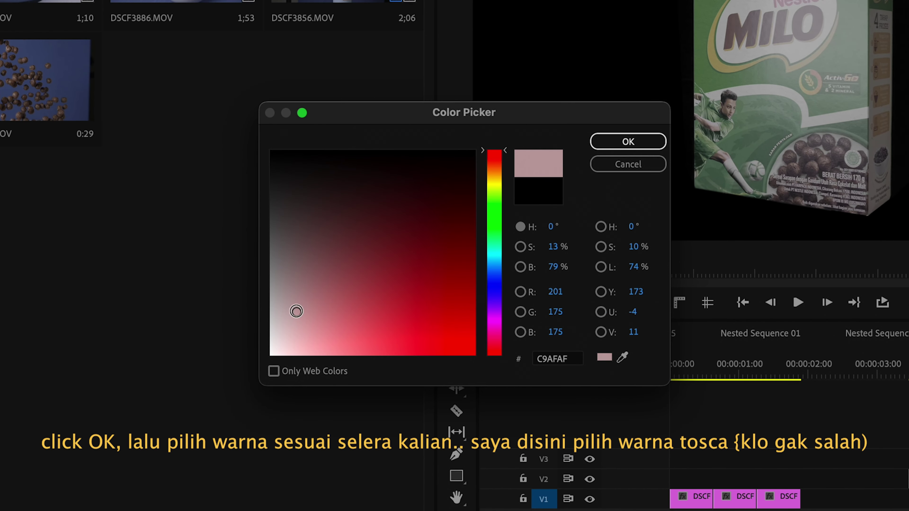
{"action": "left_click_drag", "start_coordinate": [497, 231], "coordinate": [496, 251]}
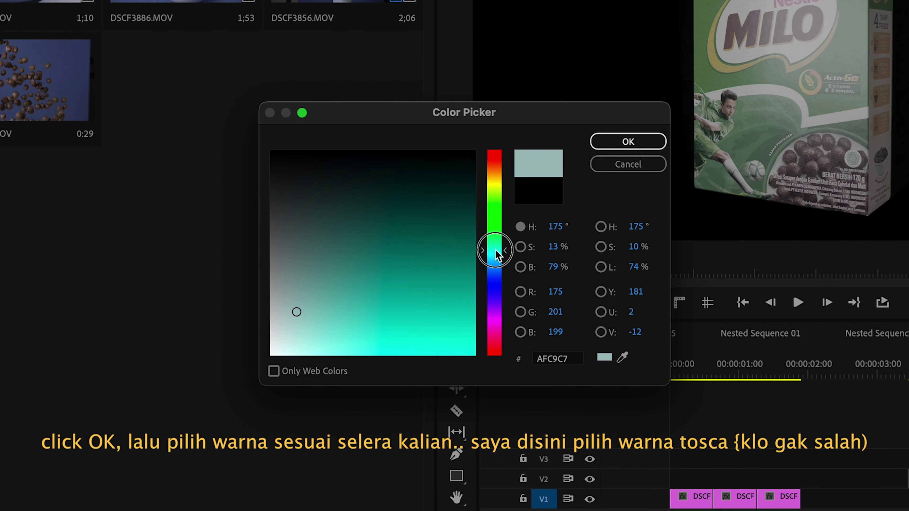
{"action": "left_click_drag", "start_coordinate": [425, 245], "coordinate": [426, 314]}
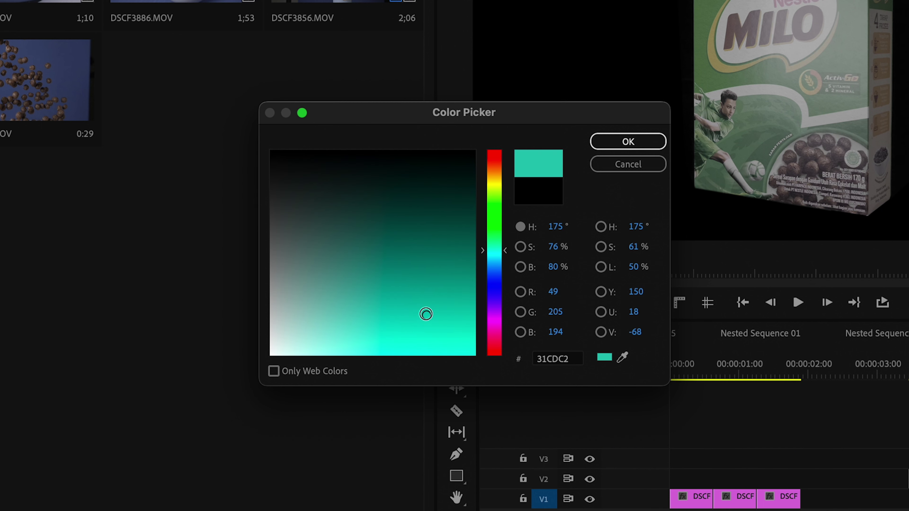
{"action": "left_click", "coordinate": [627, 141]}
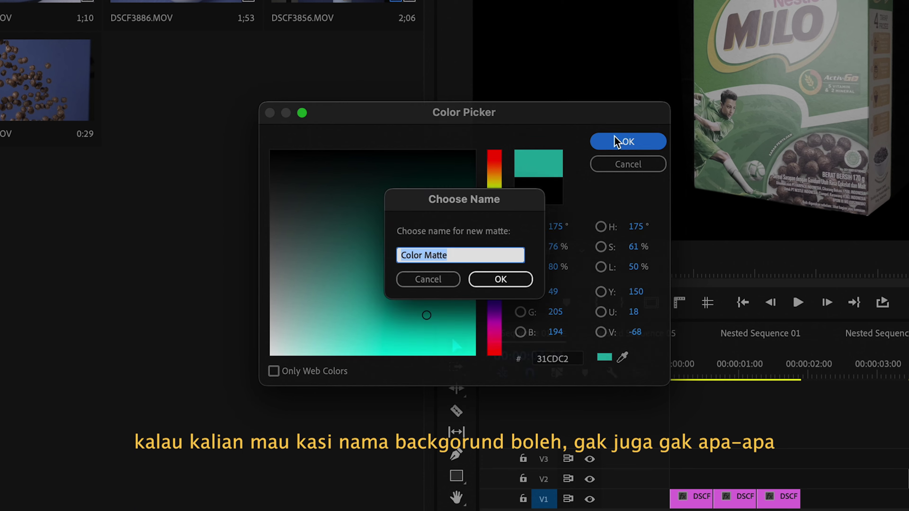
{"action": "left_click", "coordinate": [487, 287]}
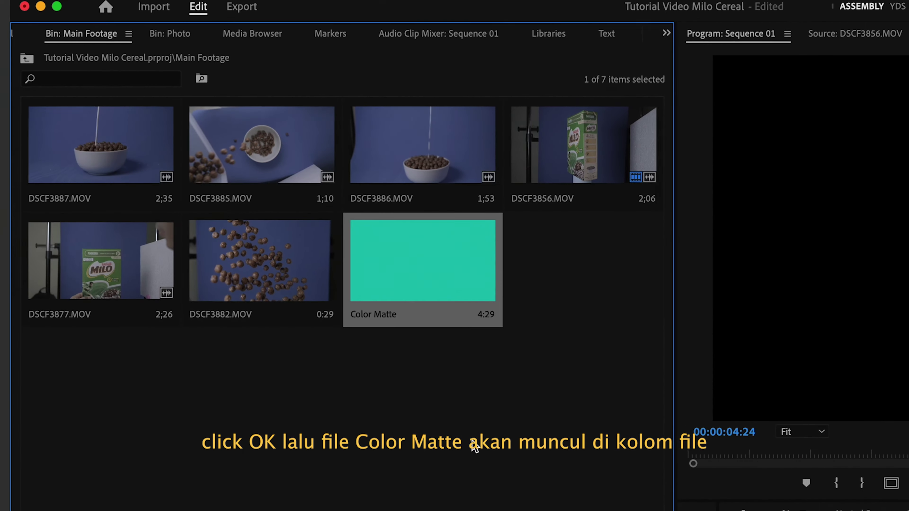
Place the Color Matte on V1 under the box clip and preview the box over teal
{"action": "left_click", "coordinate": [433, 364]}
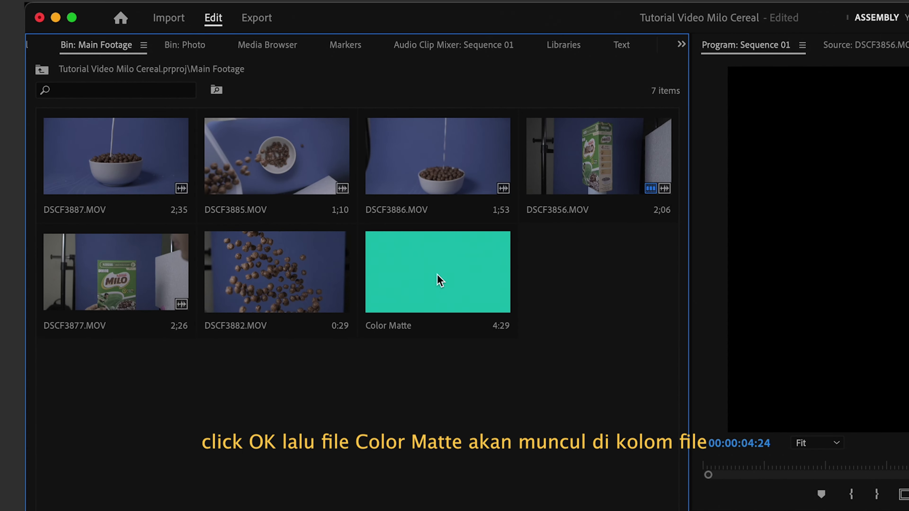
{"action": "left_click_drag", "start_coordinate": [440, 280], "coordinate": [490, 253]}
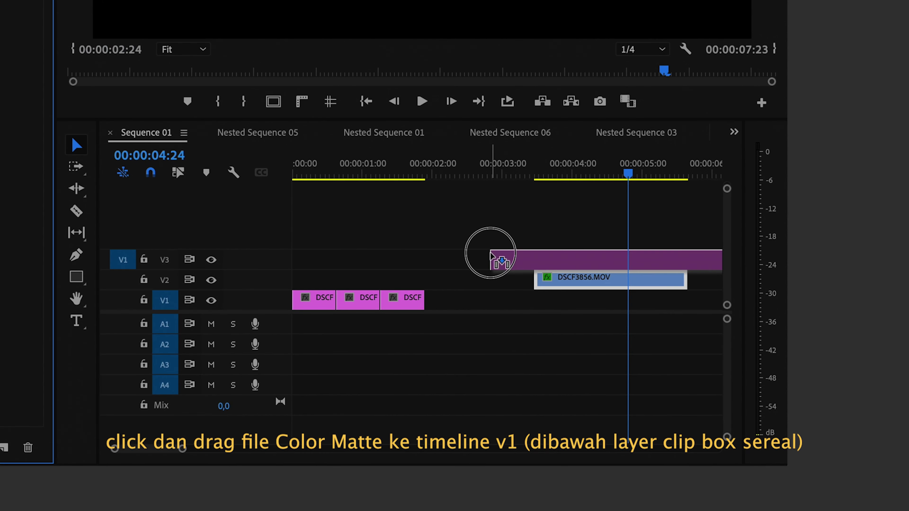
{"action": "left_click_drag", "start_coordinate": [489, 253], "coordinate": [521, 300]}
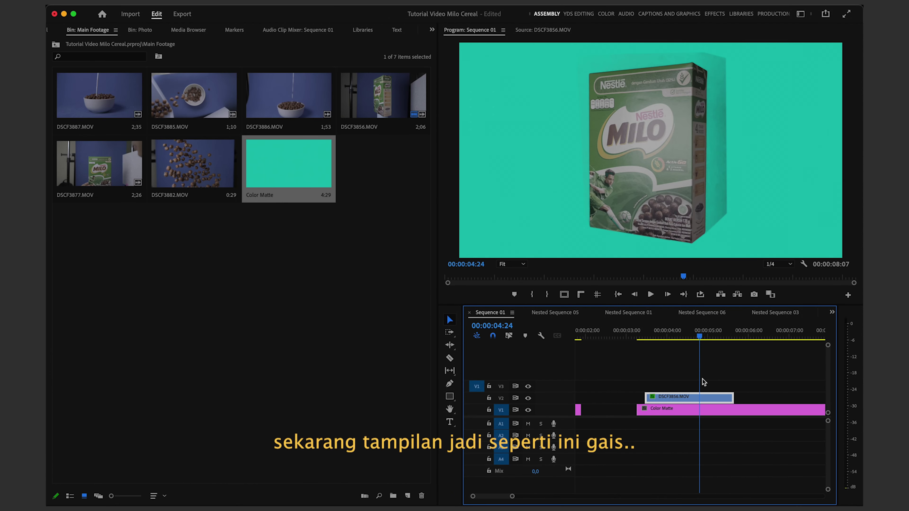
{"action": "left_click_drag", "start_coordinate": [654, 338], "coordinate": [690, 336]}
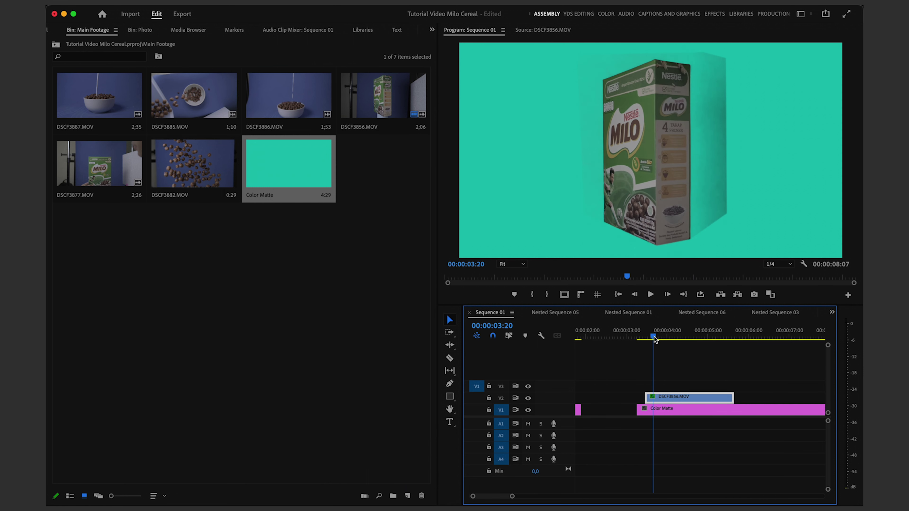
{"action": "left_click", "coordinate": [700, 400]}
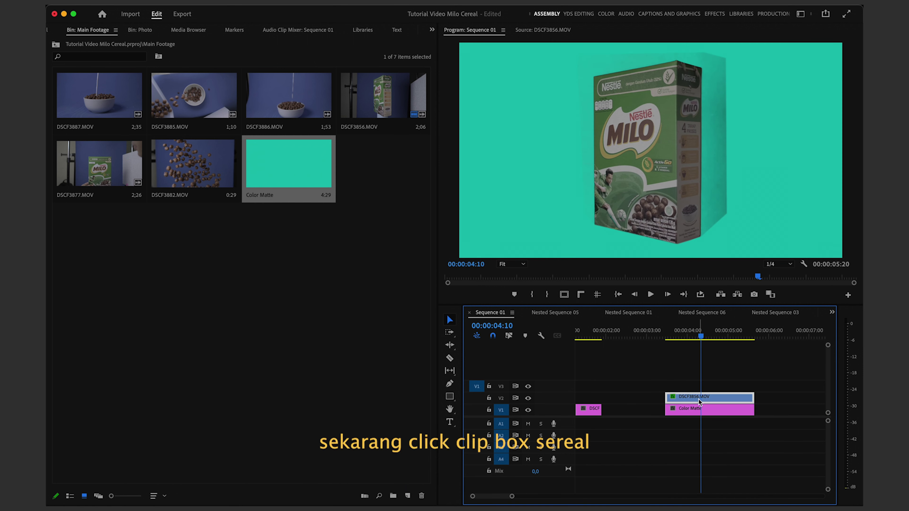
In Ultra Key Matte Generation, set Shadow to 0 and Pedestal to 33
{"action": "left_click", "coordinate": [575, 17]}
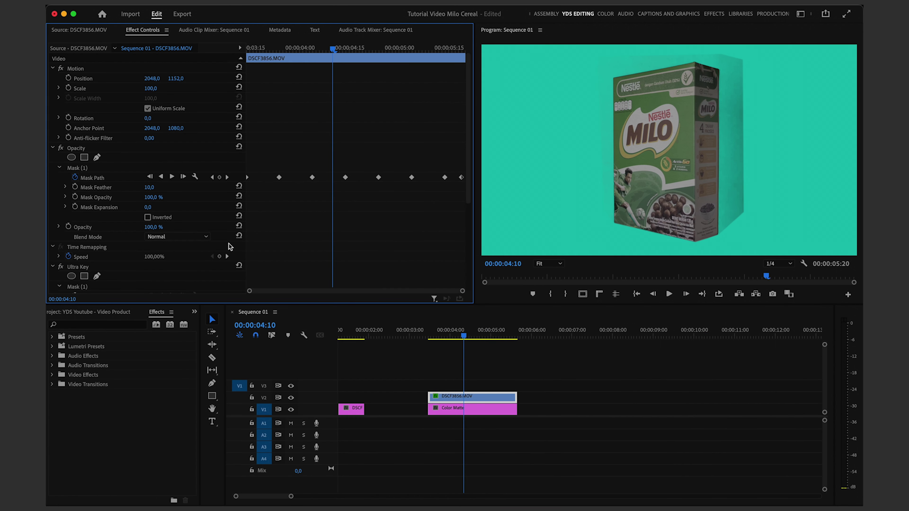
{"action": "scroll", "coordinate": [191, 251], "scroll_direction": "down", "scroll_amount": 6}
{"action": "scroll", "coordinate": [215, 247], "scroll_direction": "down", "scroll_amount": 1}
{"action": "left_click", "coordinate": [456, 397]}
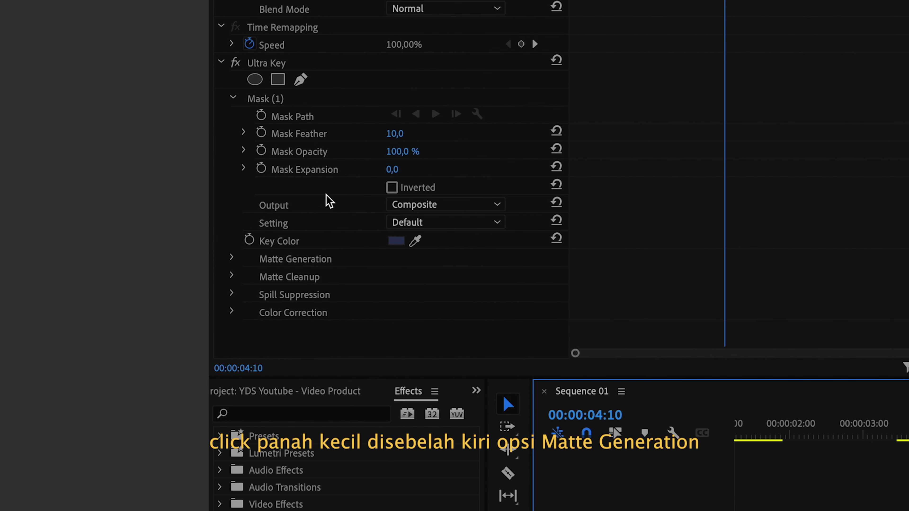
{"action": "left_click", "coordinate": [232, 258]}
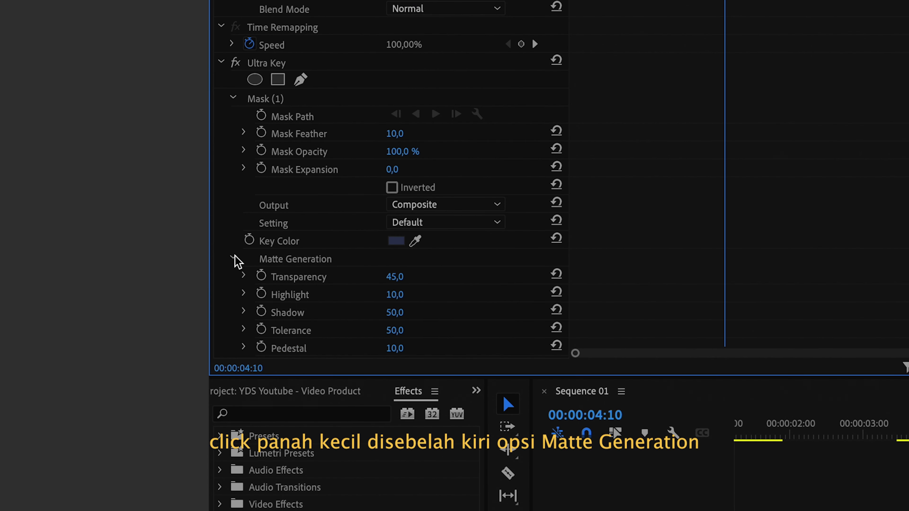
{"action": "left_click", "coordinate": [397, 304]}
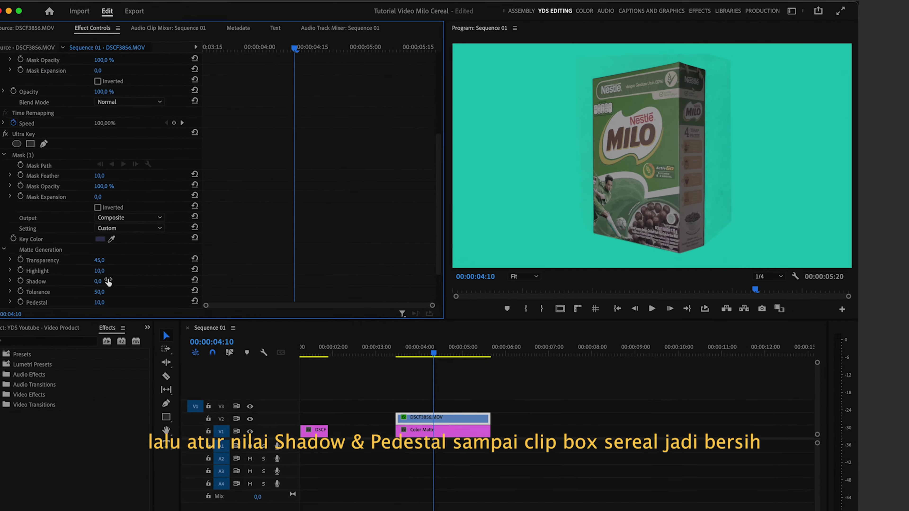
{"action": "scroll", "coordinate": [159, 282], "scroll_direction": "down", "scroll_amount": 1}
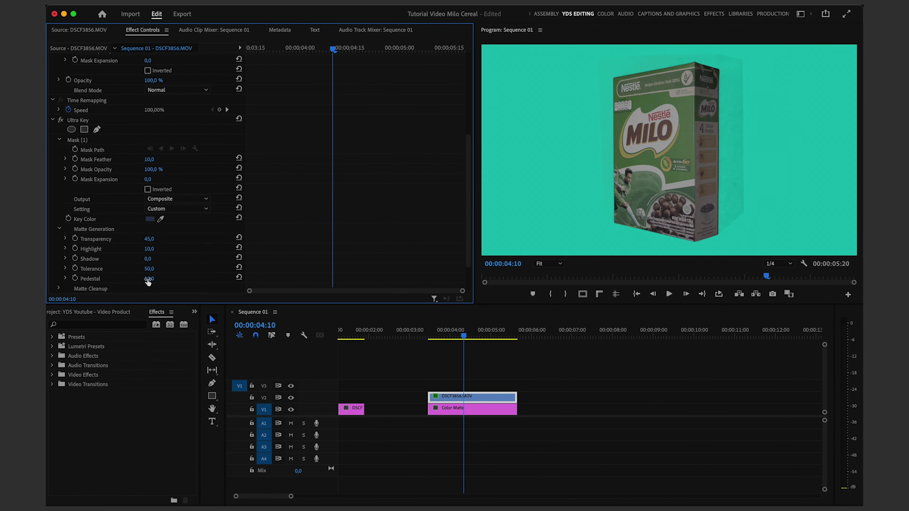
{"action": "left_click_drag", "start_coordinate": [148, 281], "coordinate": [161, 281]}
Play and scrub the box clip to check the clean key over teal
{"action": "scroll", "coordinate": [489, 357], "scroll_direction": "left", "scroll_amount": 3}
{"action": "left_click", "coordinate": [489, 337]}
{"action": "key", "text": "space"}
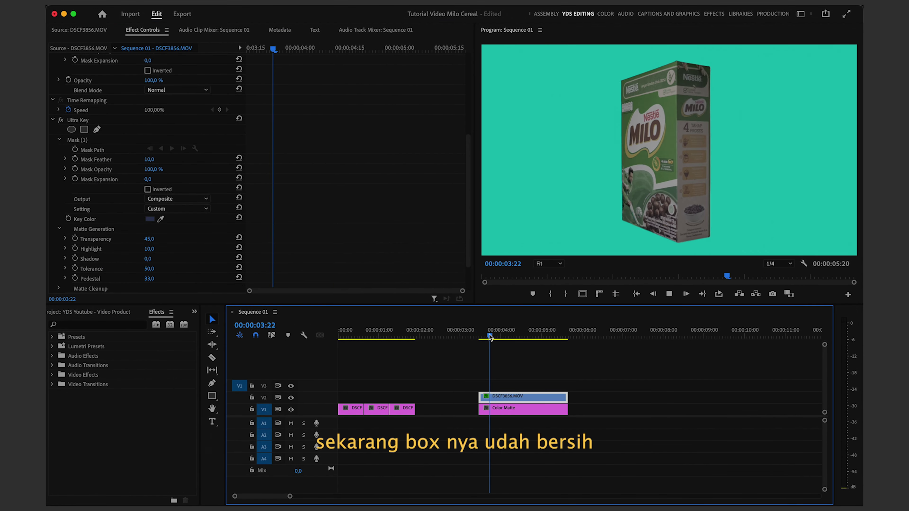
{"action": "key", "text": "space"}
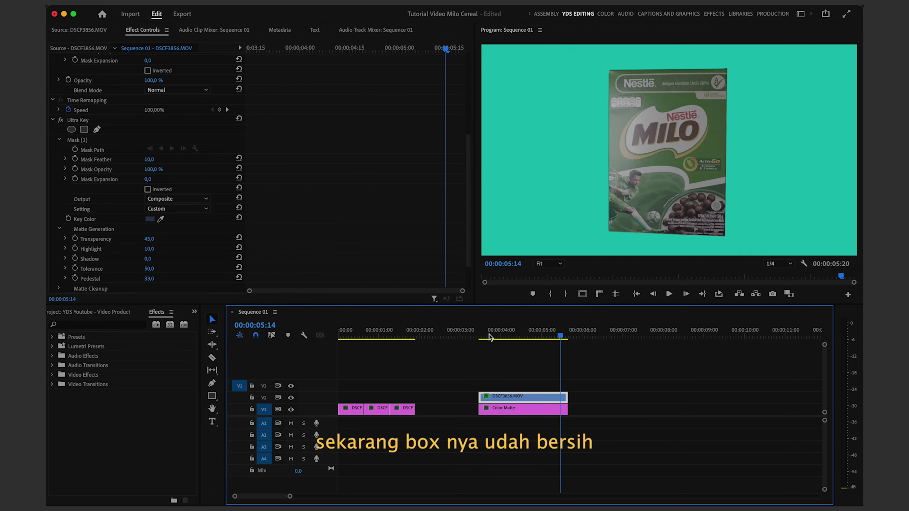
{"action": "left_click_drag", "start_coordinate": [526, 338], "coordinate": [543, 344]}
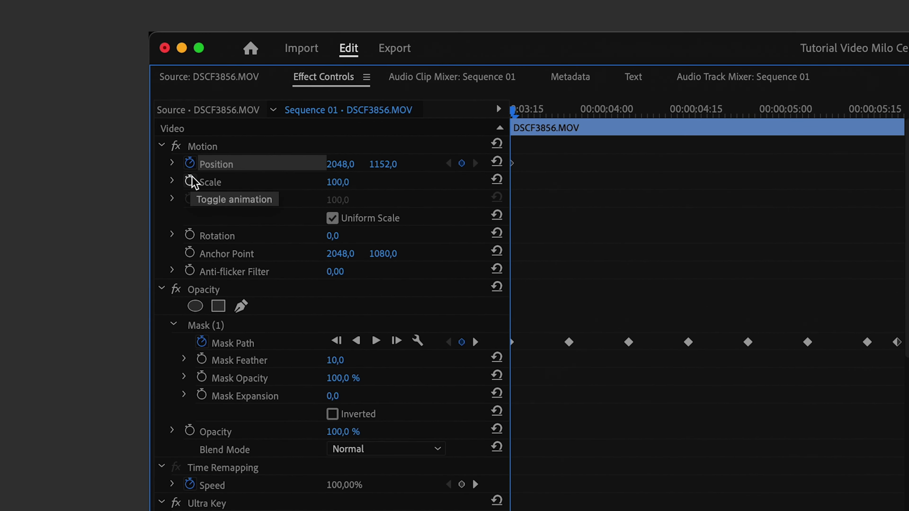
Start Position keyframing with the box below the frame at Y 3309 at the clip start
{"action": "left_click", "coordinate": [67, 86]}
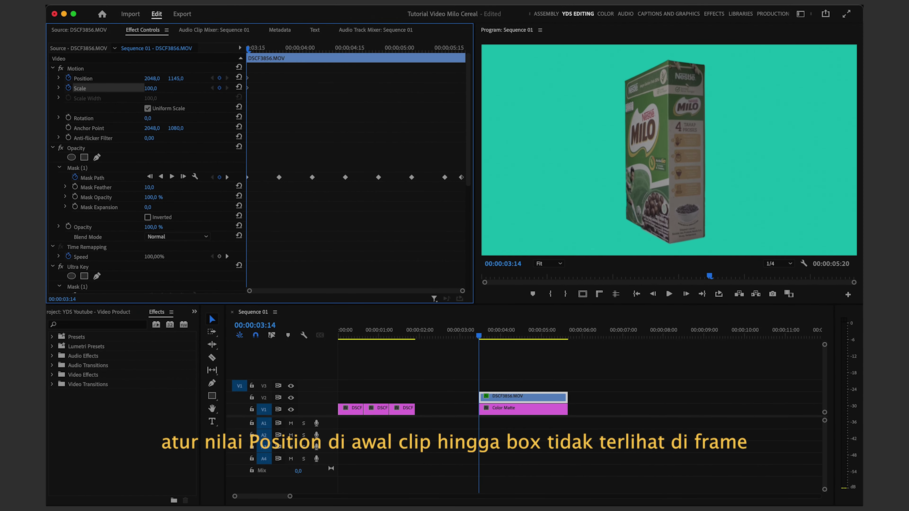
{"action": "mouse_move", "coordinate": [175, 78]}
{"action": "left_mouse_down"}
{"action": "mouse_move", "coordinate": [214, 78]}
{"action": "mouse_move", "coordinate": [200, 78]}
{"action": "left_mouse_up"}
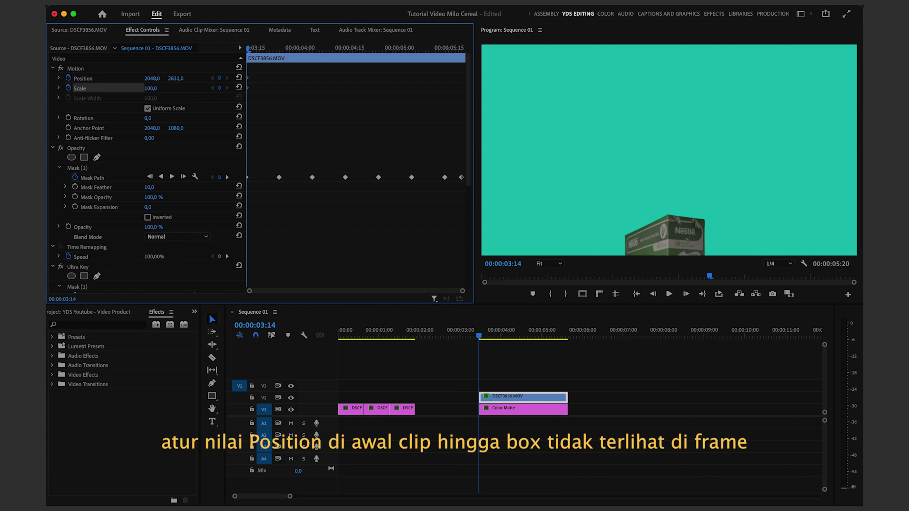
{"action": "left_click", "coordinate": [178, 78]}
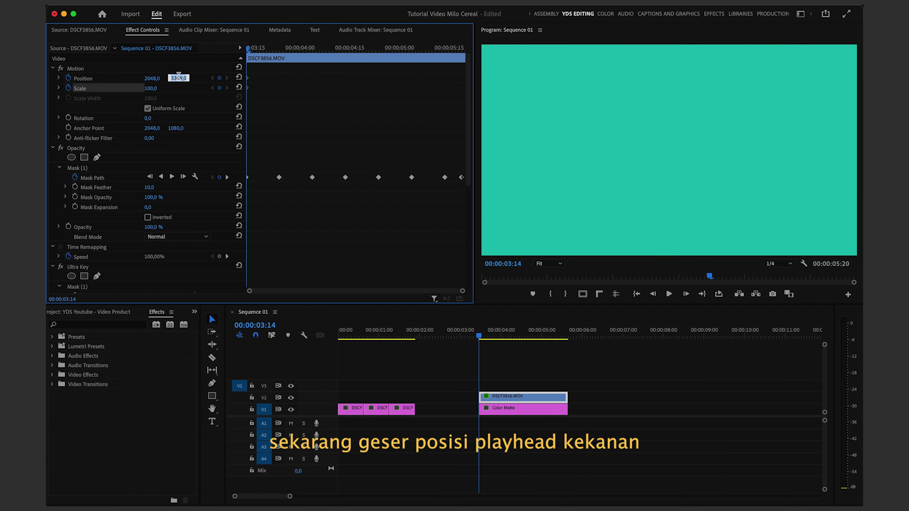
Add Position keyframes at 3:29 (Y 1034) and 4:05 (Y 1149), then return to the clip start
{"action": "left_click_drag", "start_coordinate": [249, 50], "coordinate": [296, 52]}
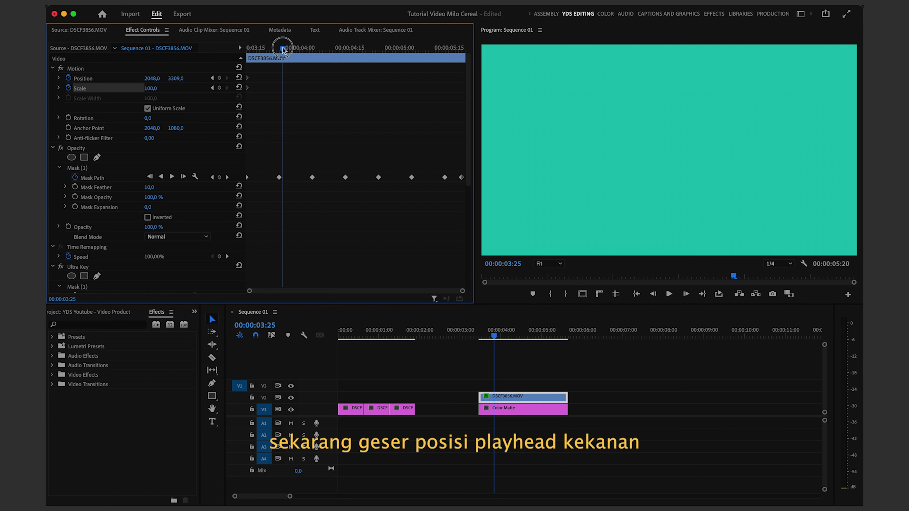
{"action": "left_click_drag", "start_coordinate": [173, 79], "coordinate": [154, 78]}
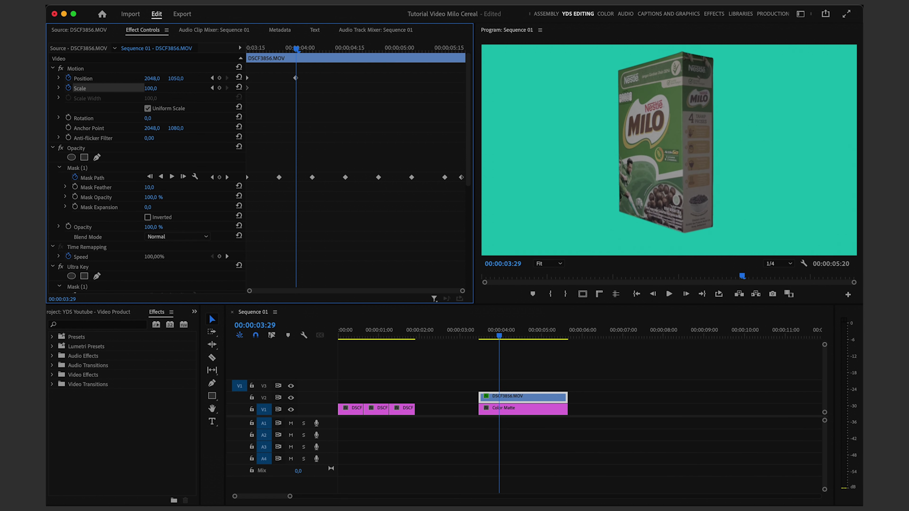
{"action": "left_click_drag", "start_coordinate": [176, 78], "coordinate": [171, 78]}
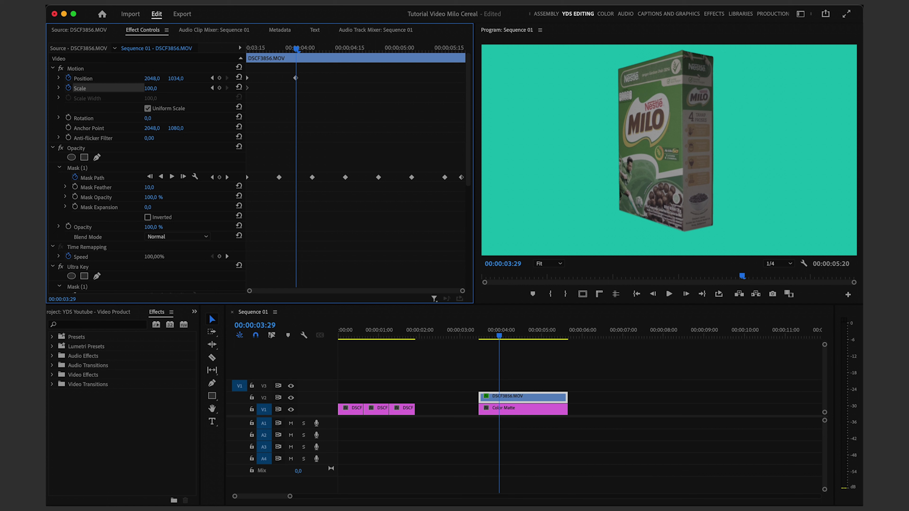
{"action": "left_click_drag", "start_coordinate": [300, 51], "coordinate": [317, 50]}
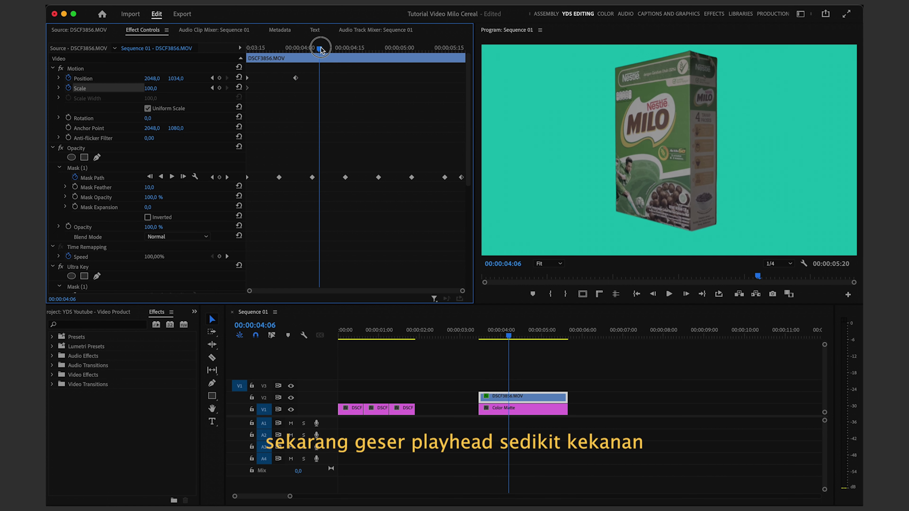
{"action": "left_click_drag", "start_coordinate": [180, 78], "coordinate": [213, 78]}
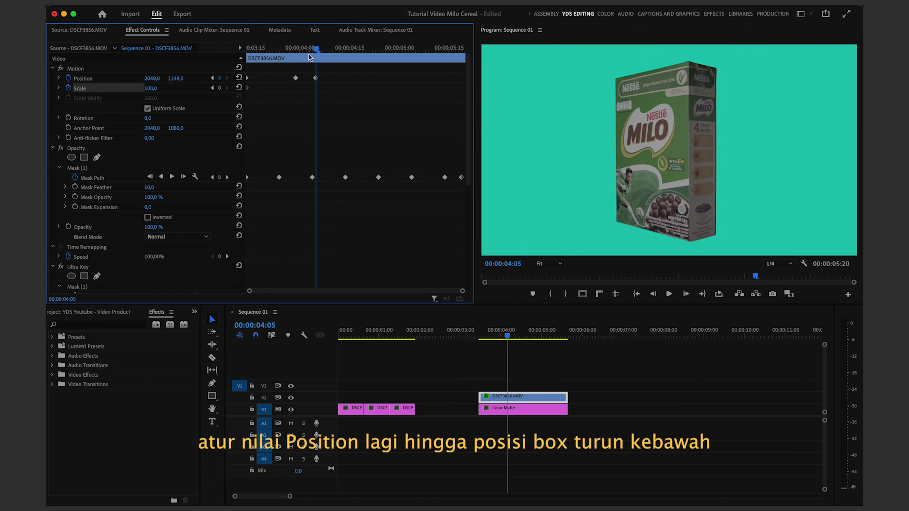
{"action": "left_click_drag", "start_coordinate": [316, 52], "coordinate": [240, 55]}
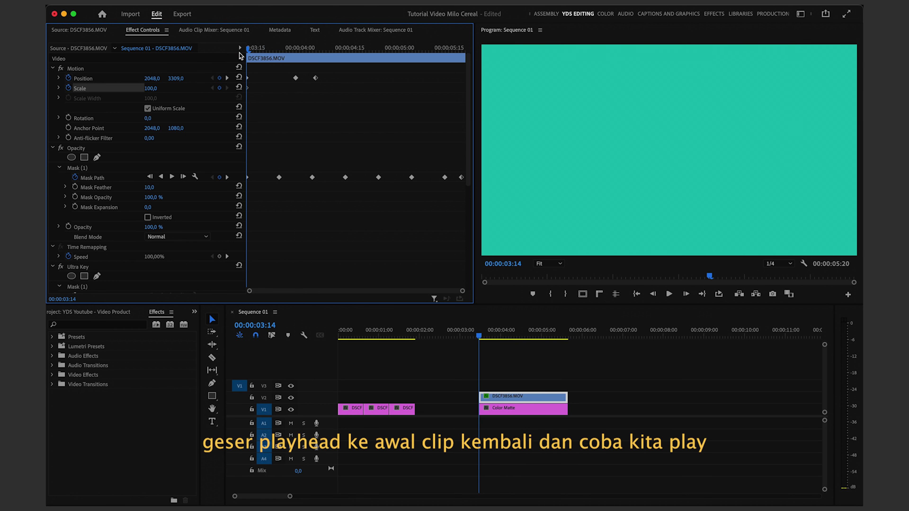
Play back the box rising into frame twice from the clip start
{"action": "key", "text": "space"}
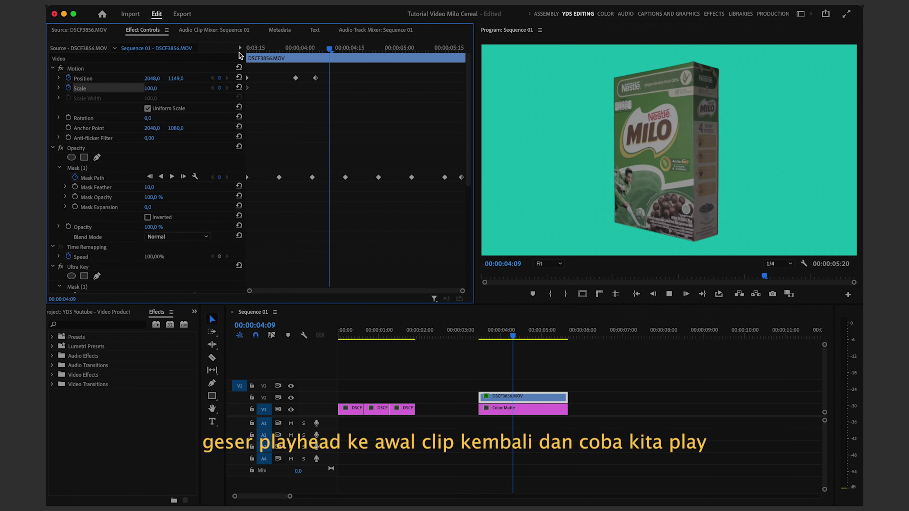
{"action": "key", "text": "space"}
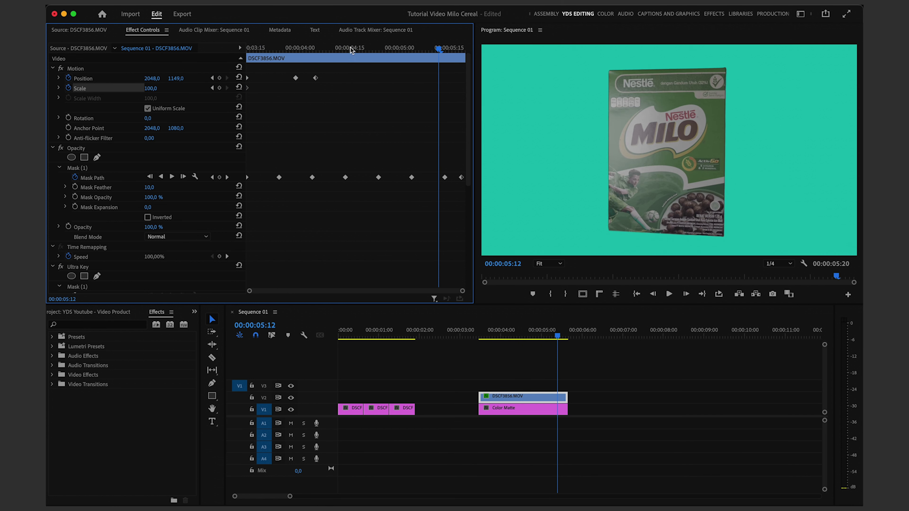
{"action": "left_click_drag", "start_coordinate": [352, 51], "coordinate": [244, 52]}
{"action": "key", "text": "space"}
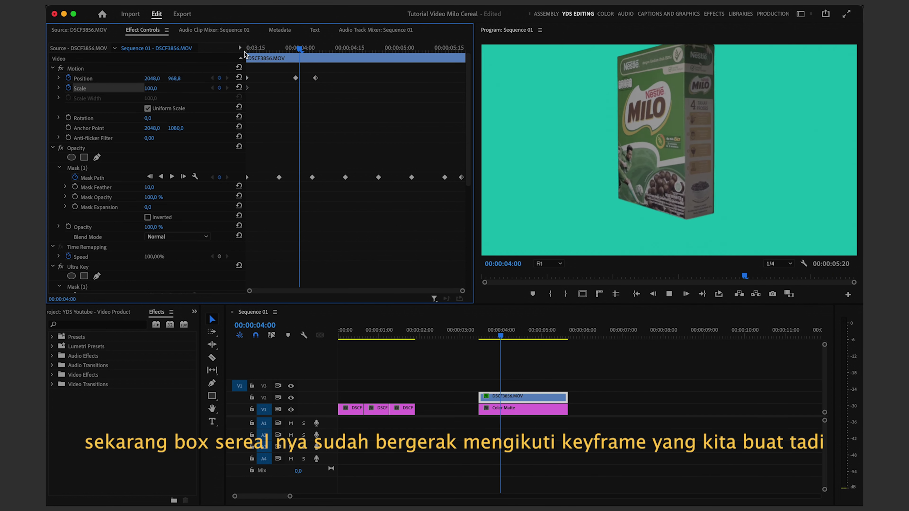
{"action": "key", "text": "space"}
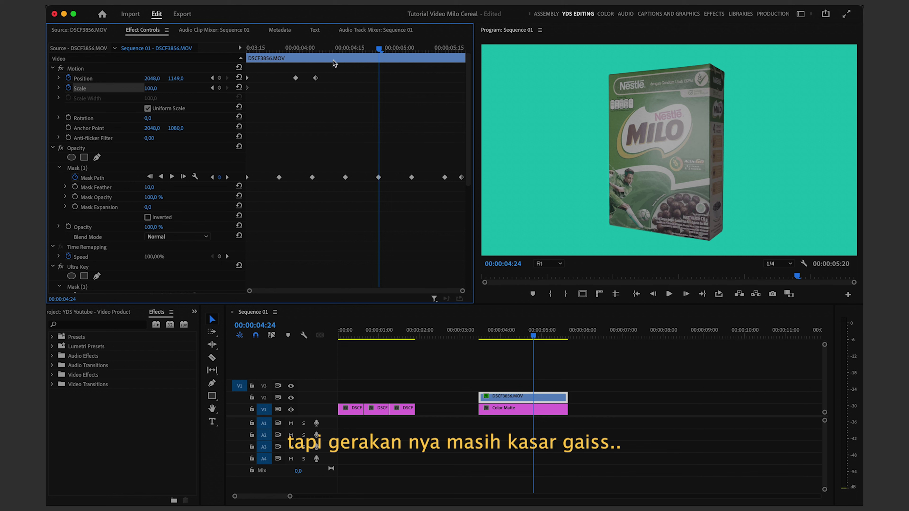
Marquee-select the two later Position keyframes and slide them later in the clip
{"action": "left_click", "coordinate": [313, 48]}
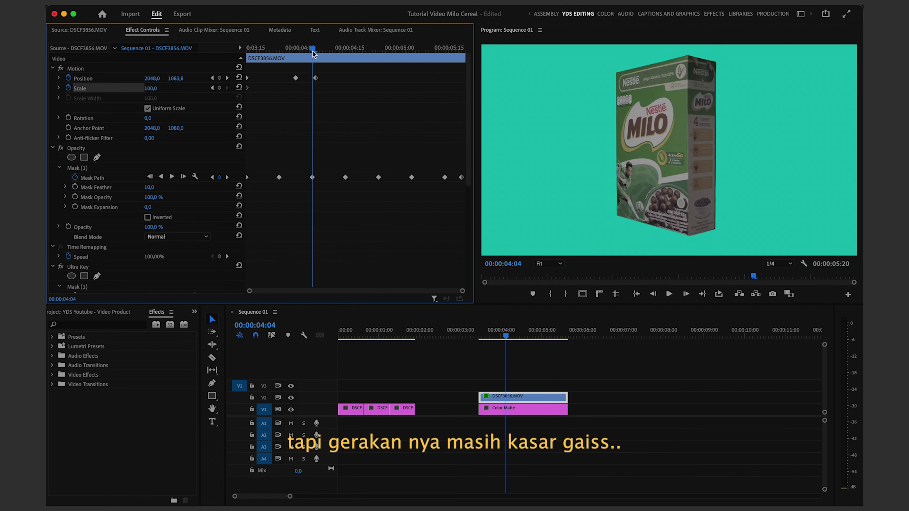
{"action": "left_click_drag", "start_coordinate": [316, 47], "coordinate": [296, 48]}
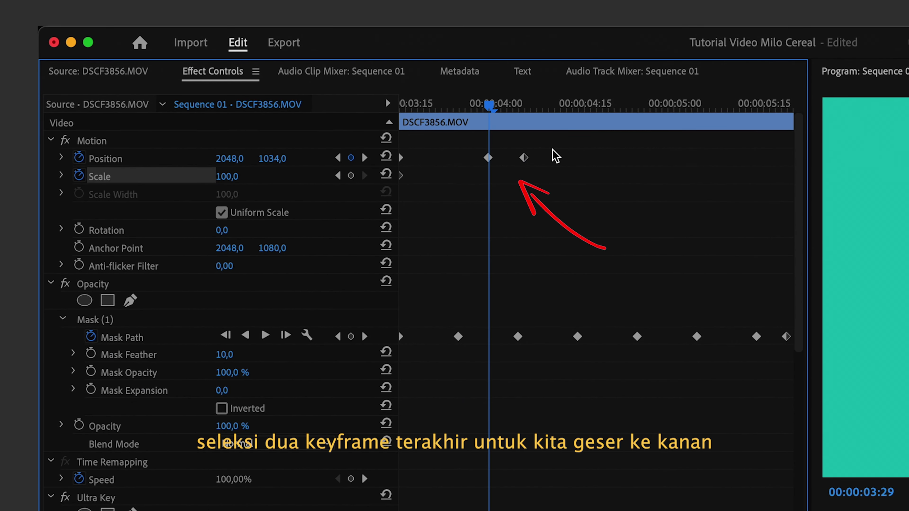
{"action": "mouse_move", "coordinate": [553, 150]}
{"action": "left_mouse_down"}
{"action": "mouse_move", "coordinate": [475, 166]}
{"action": "mouse_move", "coordinate": [551, 163]}
{"action": "left_mouse_up"}
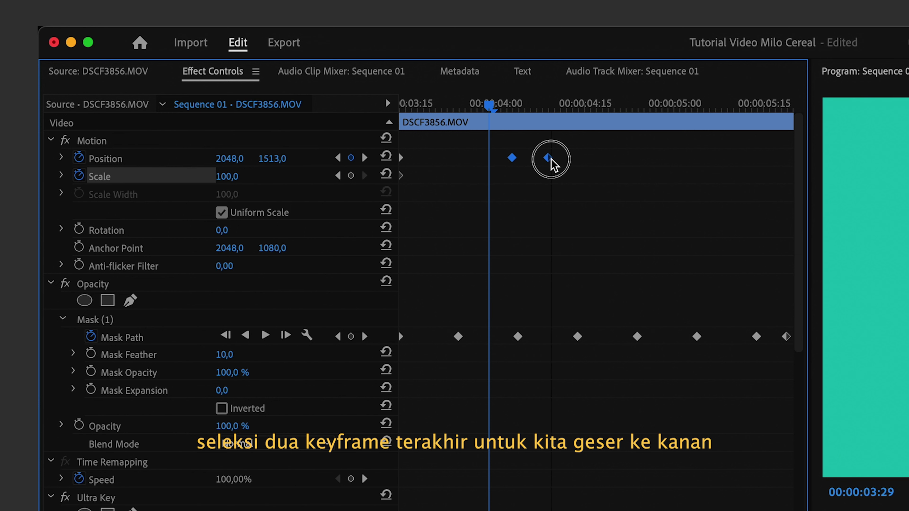
{"action": "left_click_drag", "start_coordinate": [428, 107], "coordinate": [243, 50]}
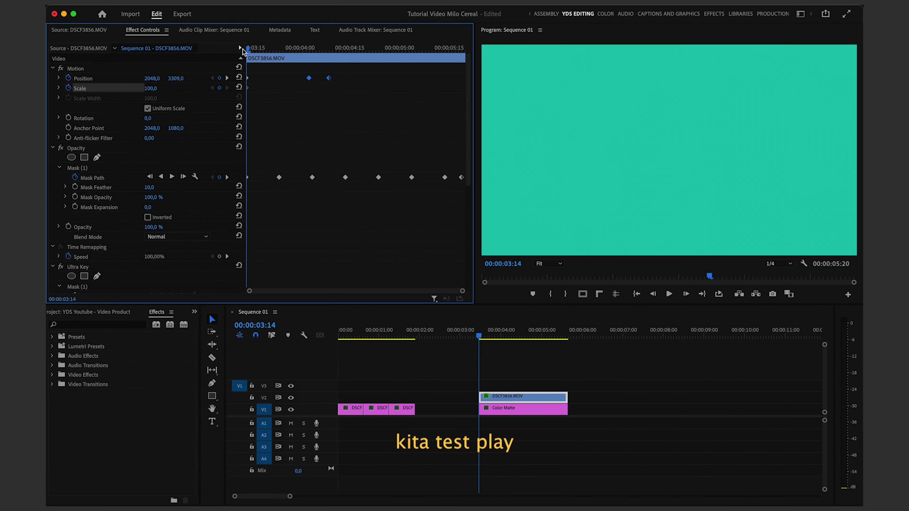
Replay the retimed box animation from near the clip start
{"action": "key", "text": "space"}
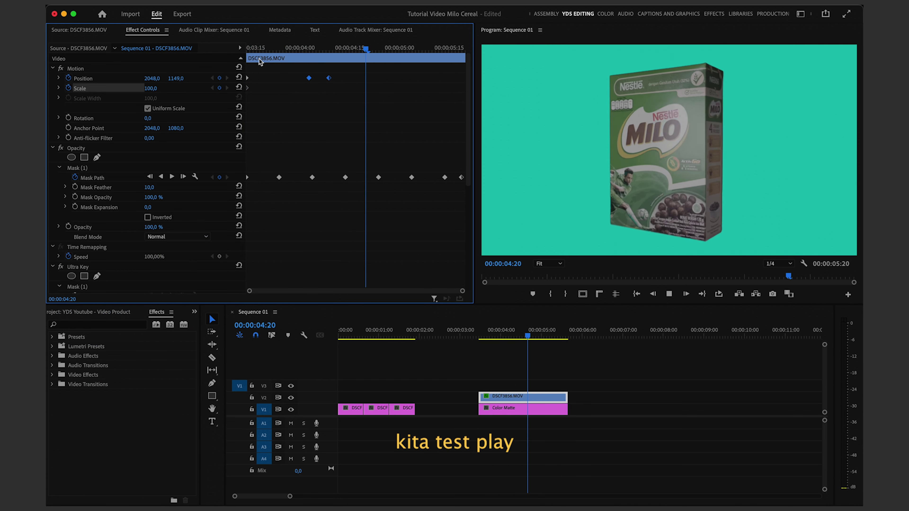
{"action": "left_click", "coordinate": [344, 91]}
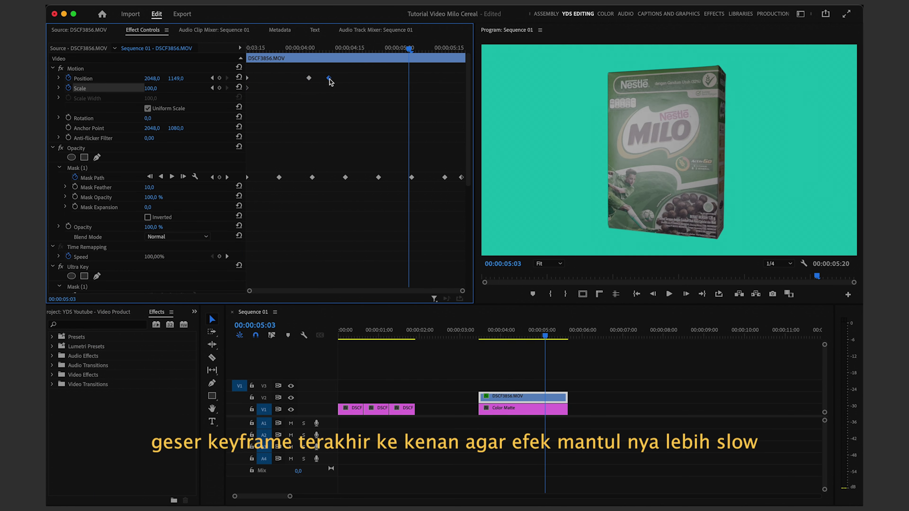
{"action": "left_click", "coordinate": [264, 48]}
{"action": "key", "text": "space"}
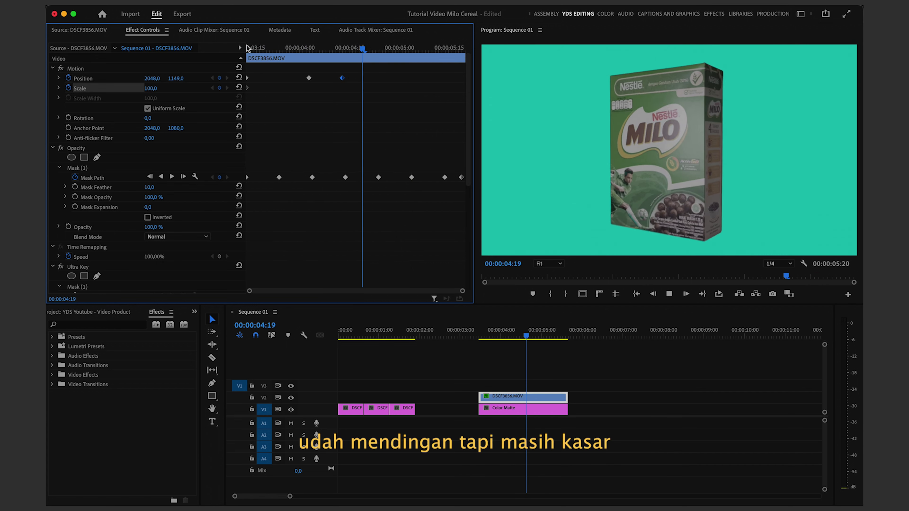
{"action": "key", "text": "space"}
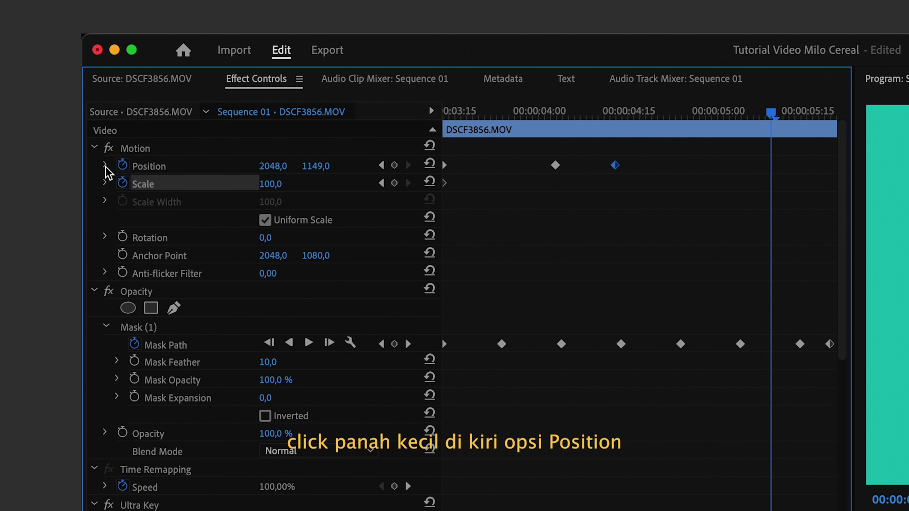
Set the first Position keyframe to Ease Out and the last one to Ease In
{"action": "left_click", "coordinate": [105, 166]}
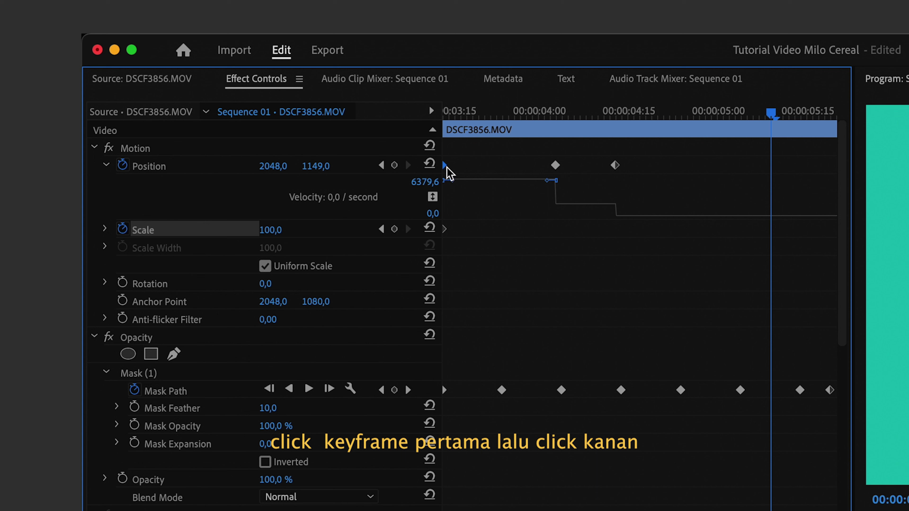
{"action": "right_click", "coordinate": [447, 168]}
{"action": "mouse_move", "coordinate": [533, 327]}
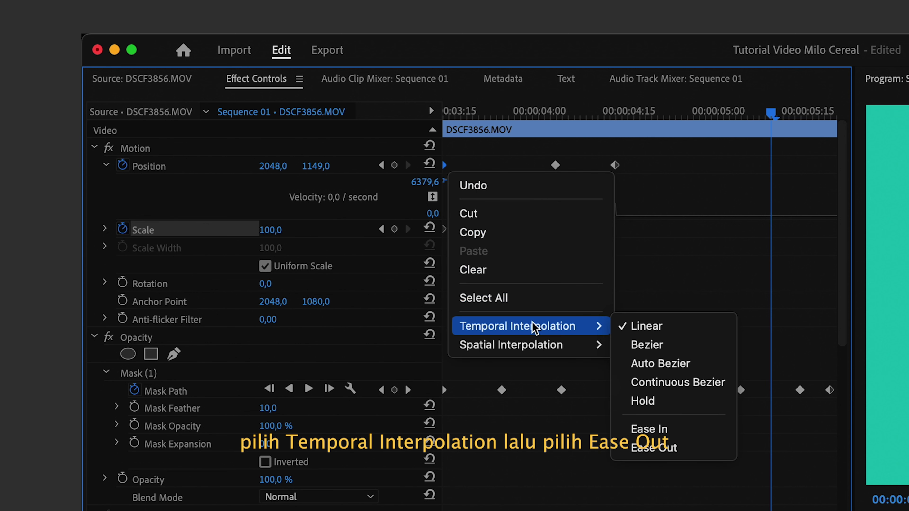
{"action": "left_click", "coordinate": [668, 448]}
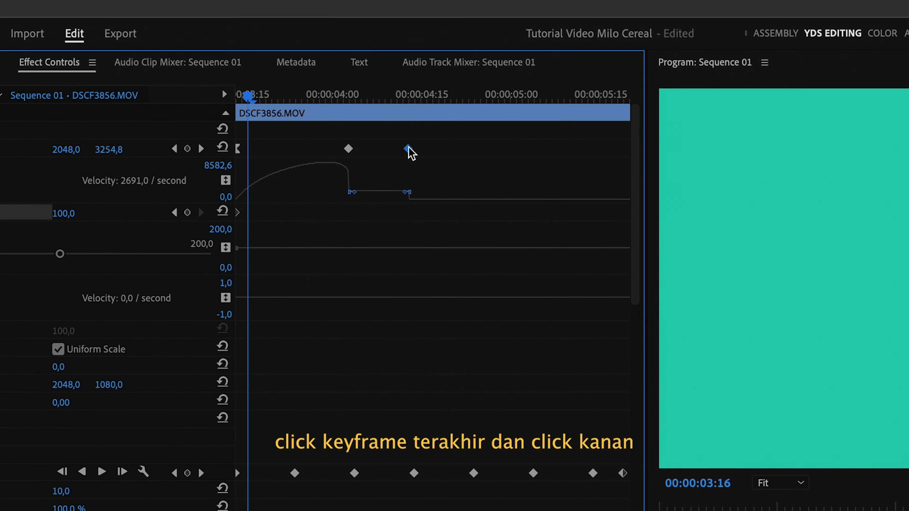
{"action": "right_click", "coordinate": [408, 148]}
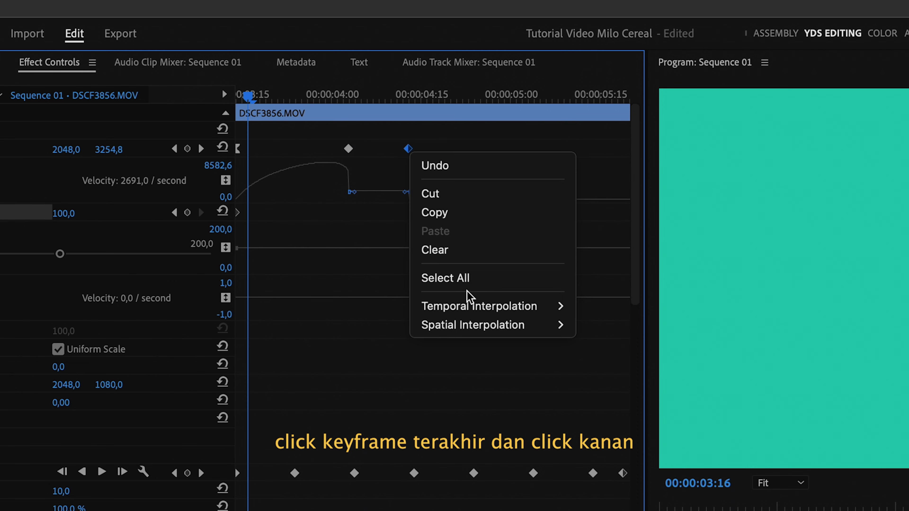
{"action": "mouse_move", "coordinate": [468, 306]}
{"action": "left_click", "coordinate": [621, 407]}
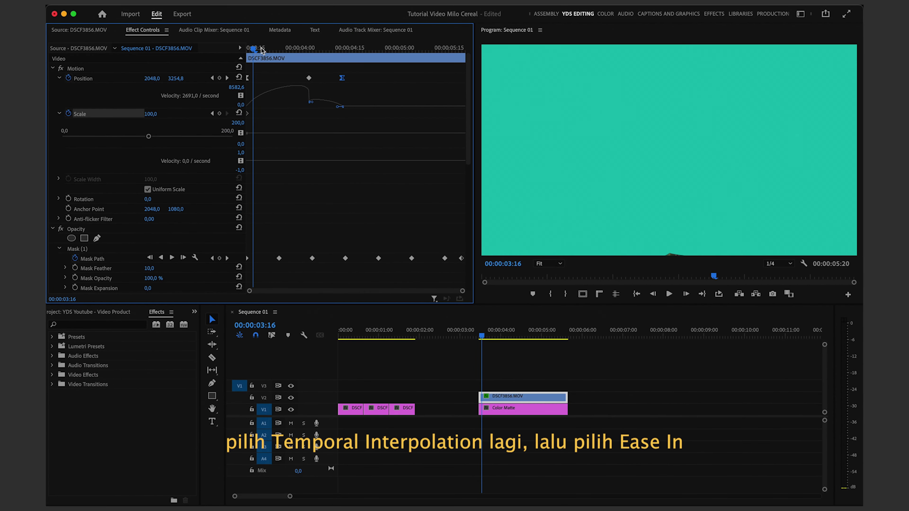
Replay the box animation several times from the clip start to check the easing
{"action": "key", "text": "space"}
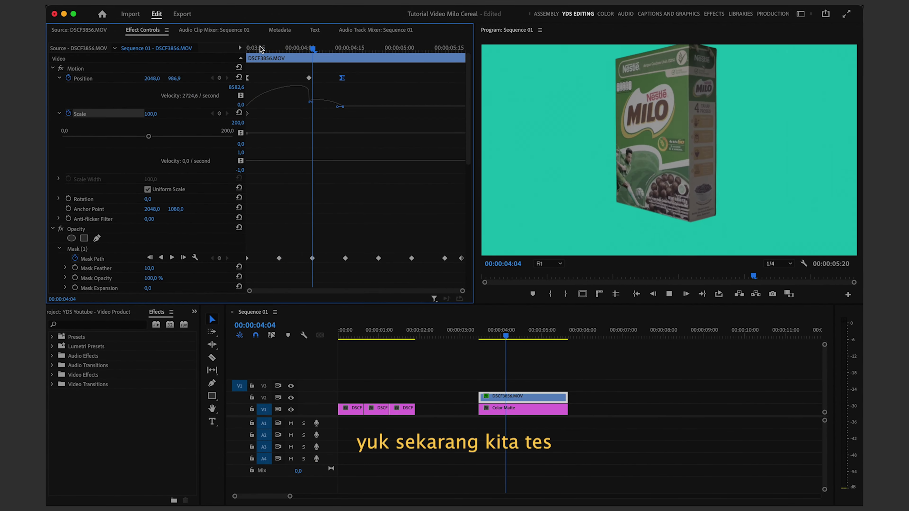
{"action": "key", "text": "space"}
{"action": "left_click", "coordinate": [255, 48]}
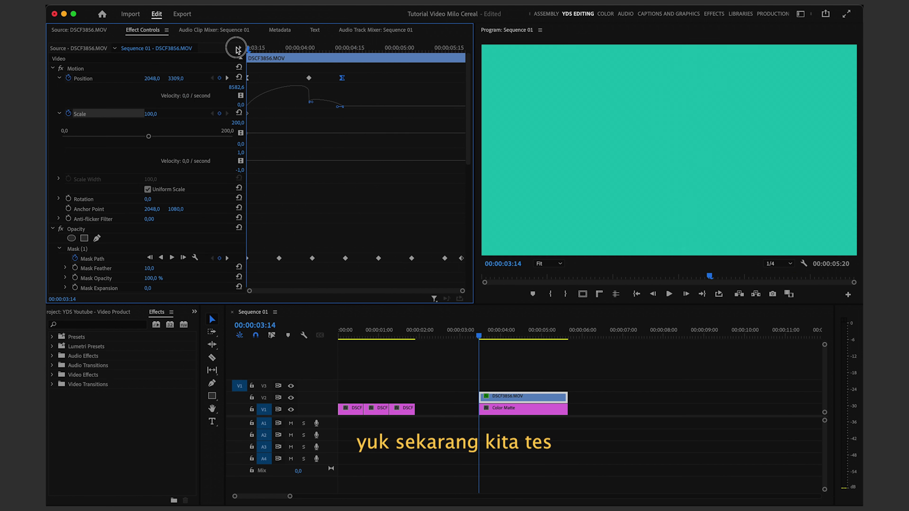
{"action": "key", "text": "space"}
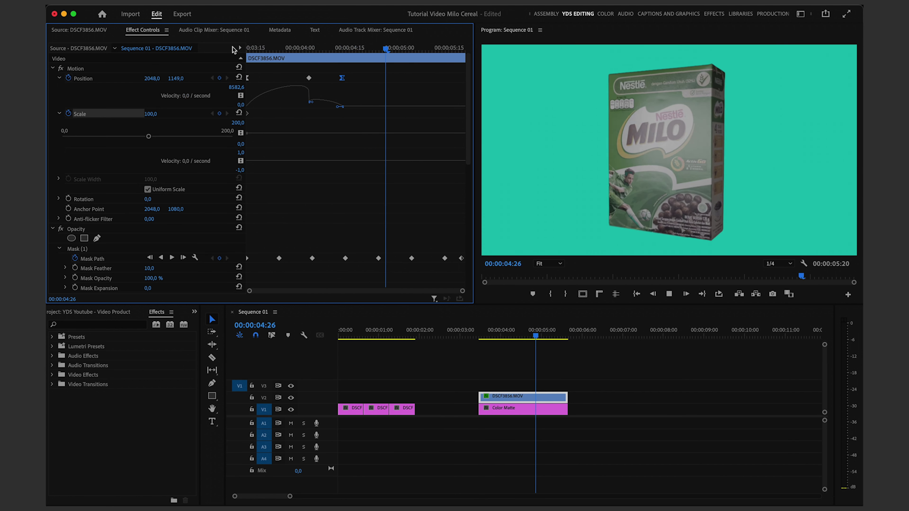
{"action": "key", "text": "space"}
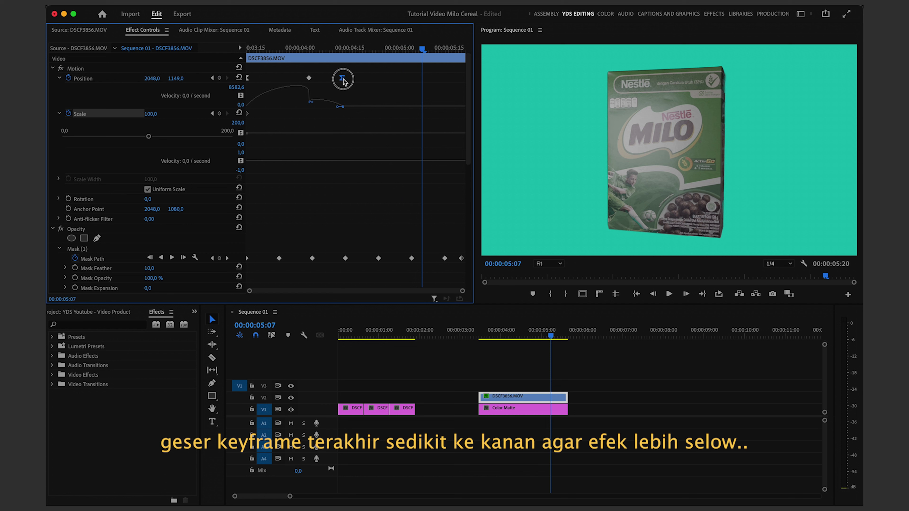
{"action": "left_click", "coordinate": [249, 50]}
{"action": "key", "text": "space"}
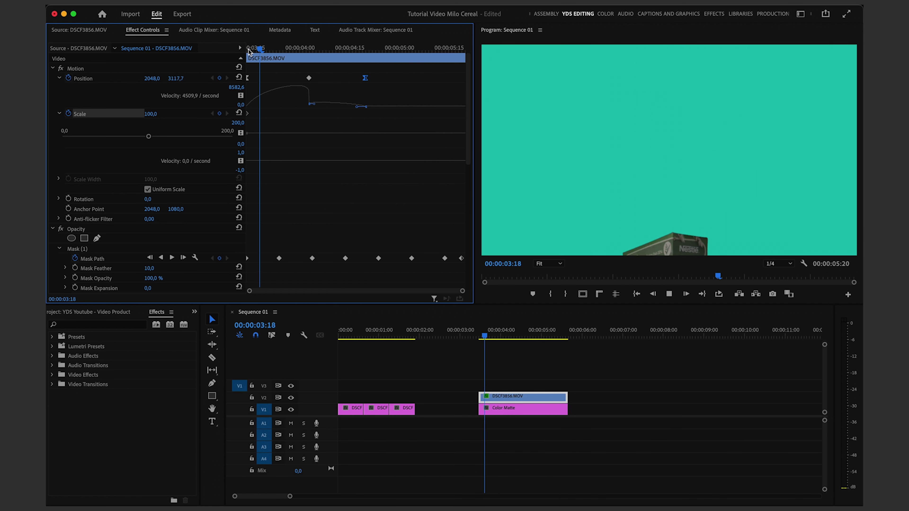
{"action": "left_click", "coordinate": [248, 49]}
{"action": "key", "text": "space"}
{"action": "left_click", "coordinate": [481, 335]}
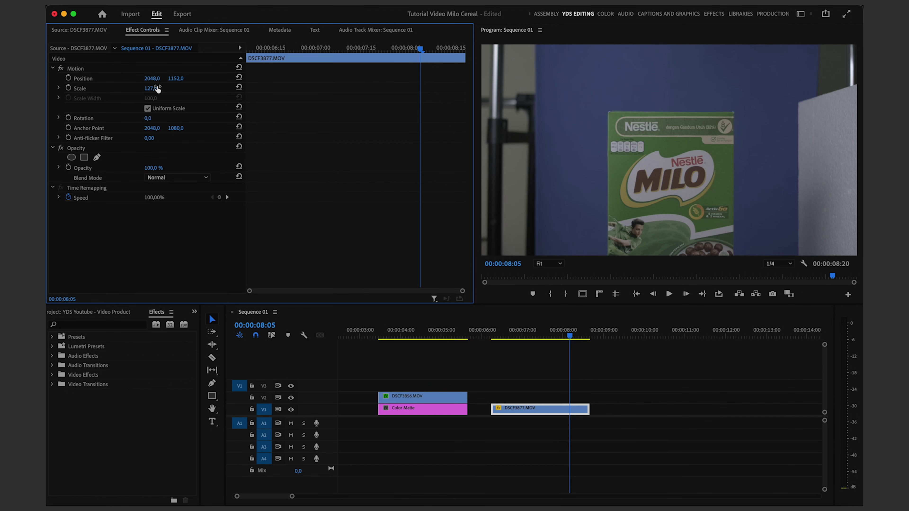
Scrub DSCF3877.MOV between 07:19 and 08:10, then add a 4-point polygon opacity mask
{"action": "left_click_drag", "start_coordinate": [531, 335], "coordinate": [576, 327]}
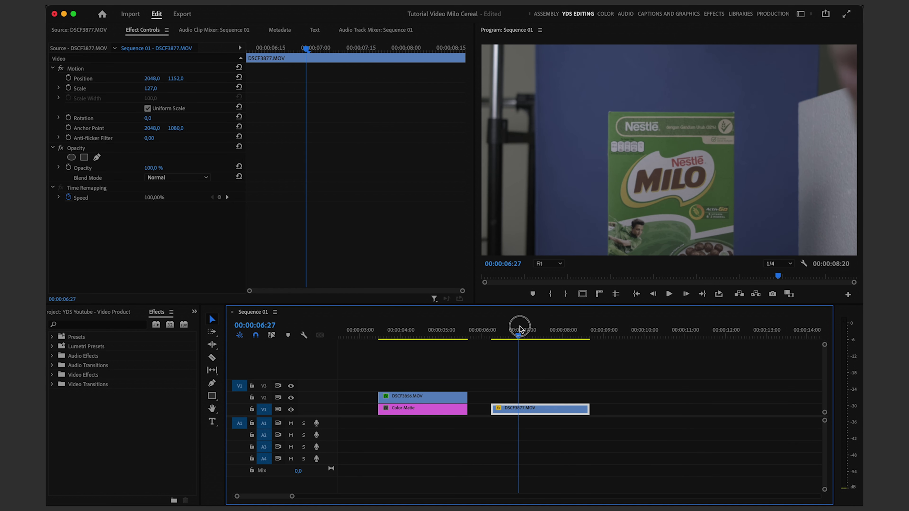
{"action": "left_click_drag", "start_coordinate": [577, 326], "coordinate": [555, 327]}
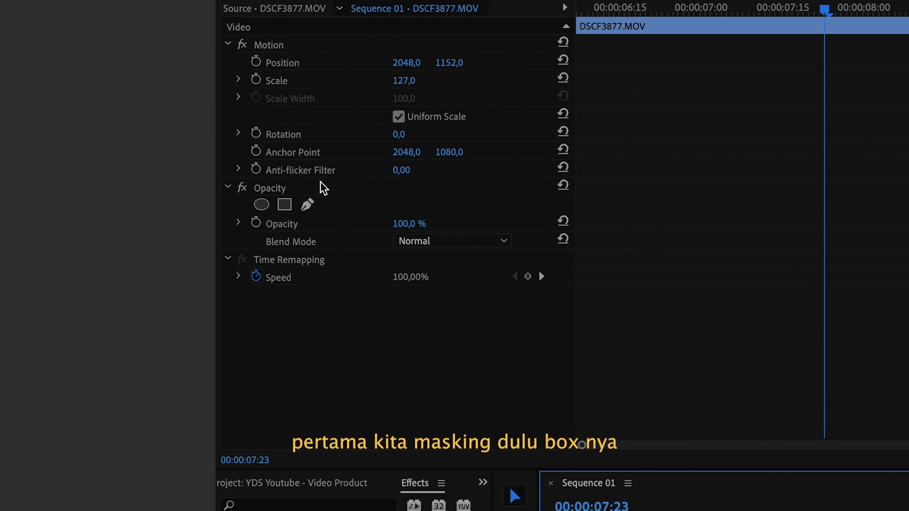
{"action": "left_click", "coordinate": [281, 208]}
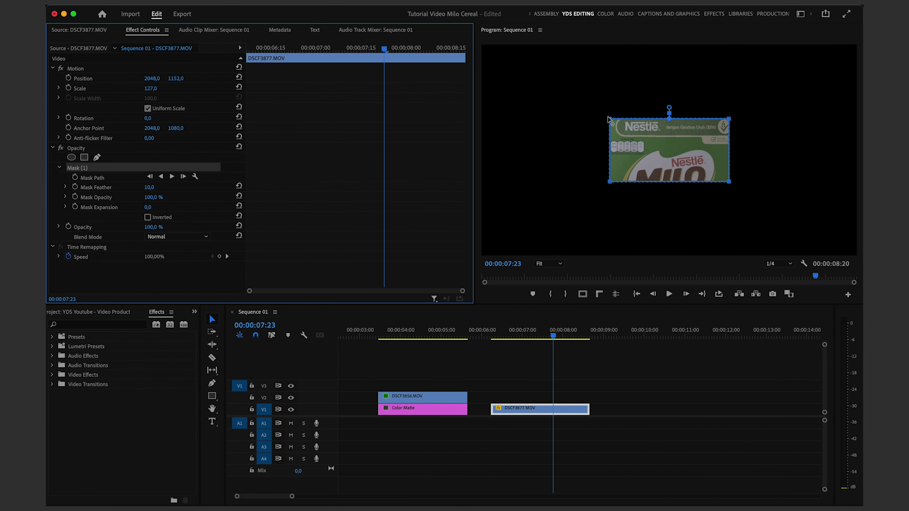
Drag the mask's four corners around the Milo box, then shrink the clip to Scale 100 with Position Y 1335
{"action": "left_click_drag", "start_coordinate": [610, 119], "coordinate": [592, 88]}
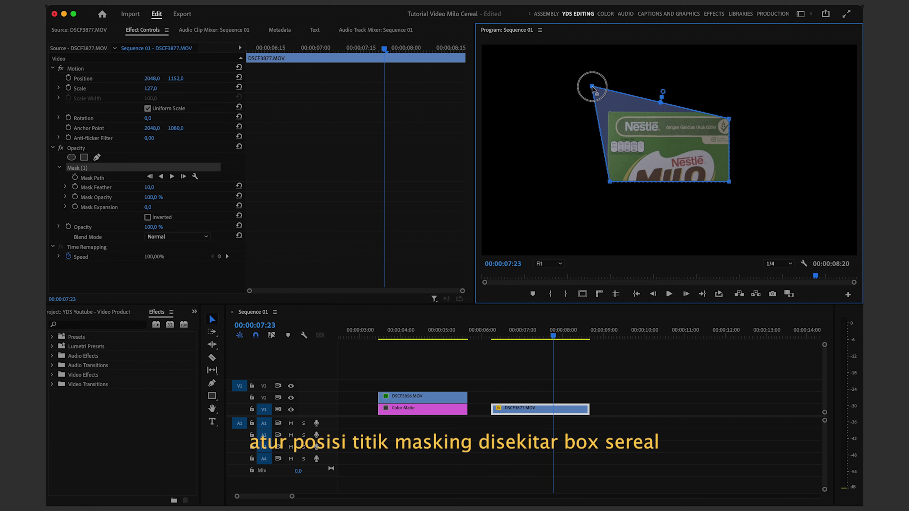
{"action": "left_click_drag", "start_coordinate": [592, 81], "coordinate": [592, 79]}
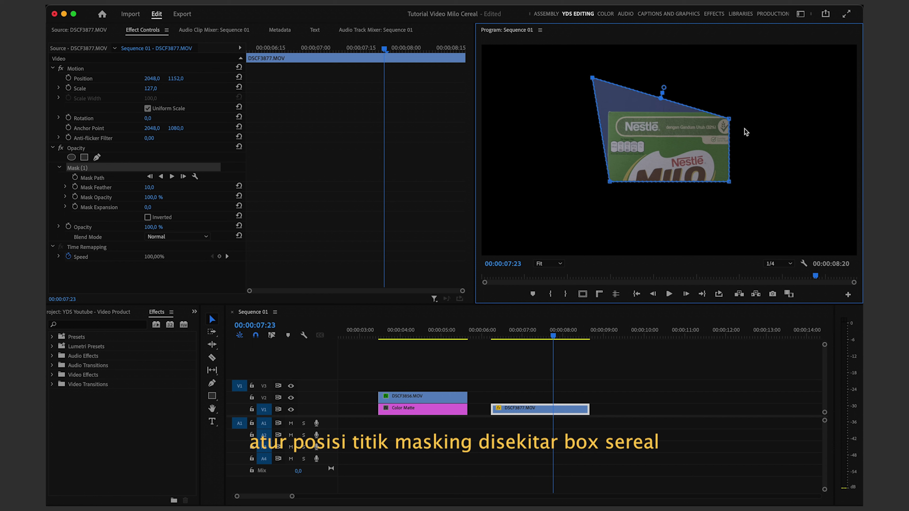
{"action": "left_click_drag", "start_coordinate": [729, 116], "coordinate": [745, 78]}
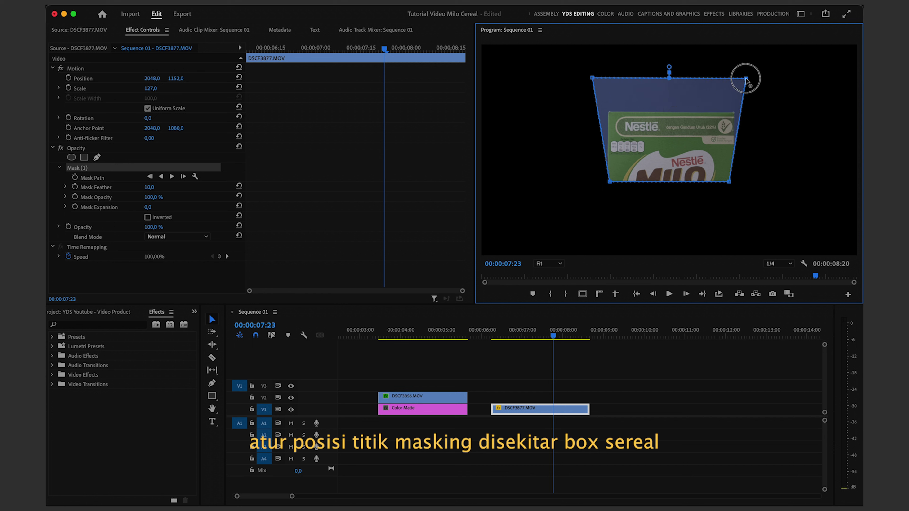
{"action": "left_click_drag", "start_coordinate": [610, 184], "coordinate": [598, 263]}
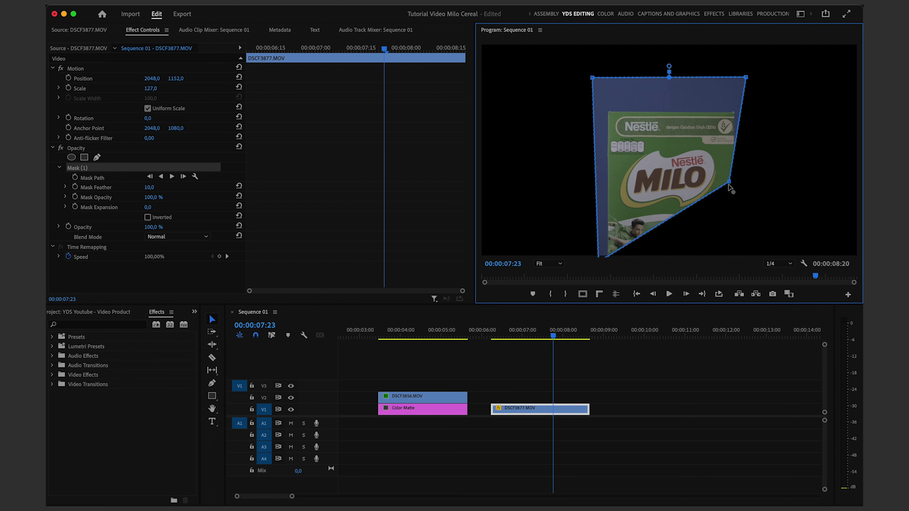
{"action": "left_click_drag", "start_coordinate": [730, 183], "coordinate": [752, 264]}
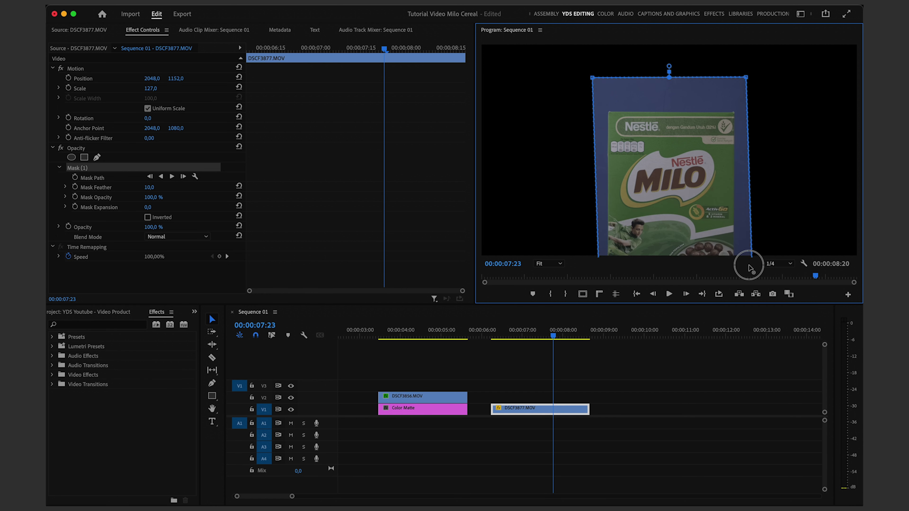
{"action": "left_click_drag", "start_coordinate": [554, 337], "coordinate": [517, 335]}
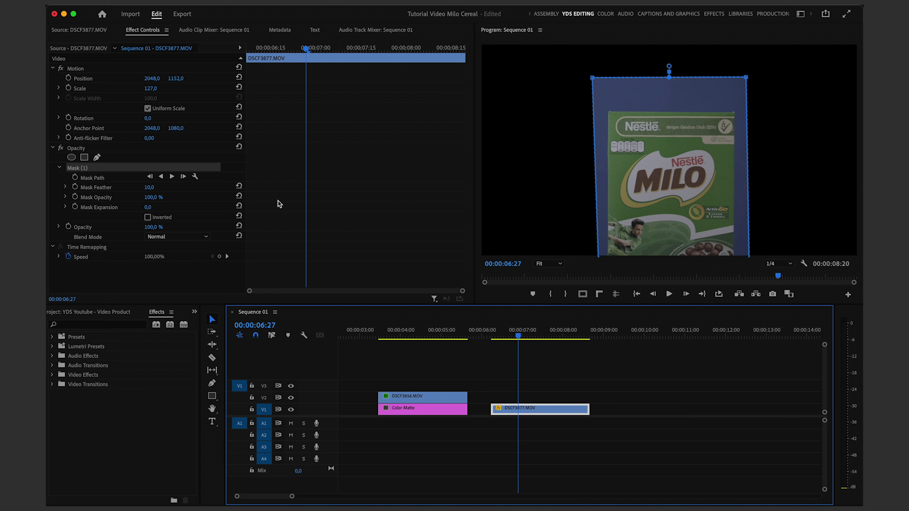
{"action": "mouse_move", "coordinate": [155, 89]}
{"action": "left_mouse_down"}
{"action": "mouse_move", "coordinate": [145, 89]}
{"action": "mouse_move", "coordinate": [214, 81]}
{"action": "left_mouse_up"}
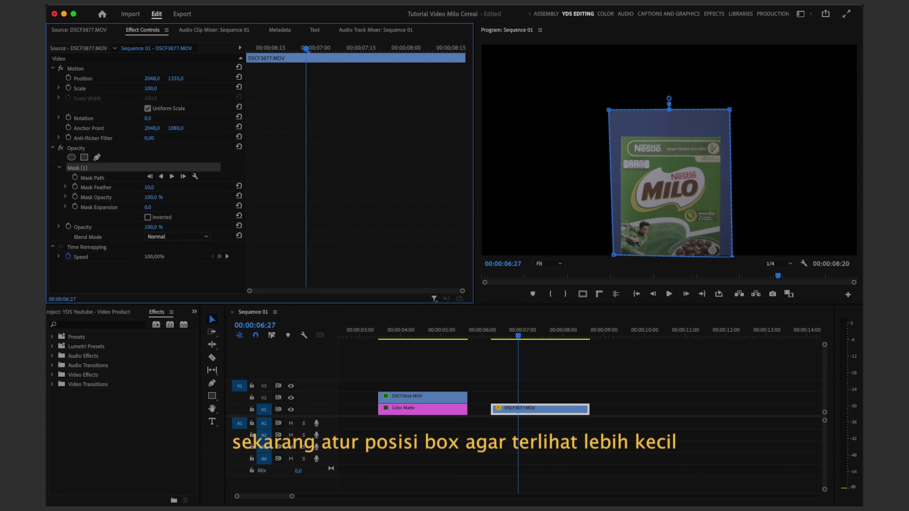
Review the masked box, then apply Ultra Key to DSCF3877.MOV keyed on the blue backdrop
{"action": "left_click", "coordinate": [499, 337]}
{"action": "key", "text": "space"}
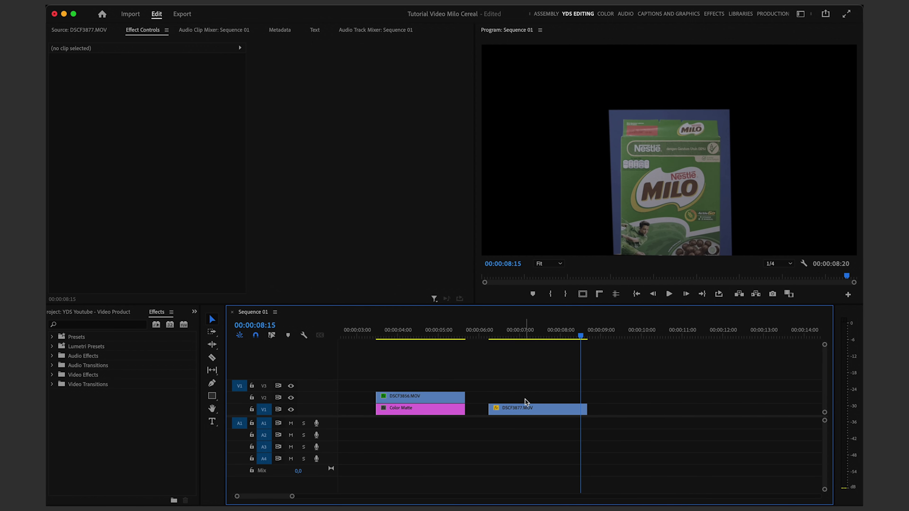
{"action": "left_click", "coordinate": [526, 408]}
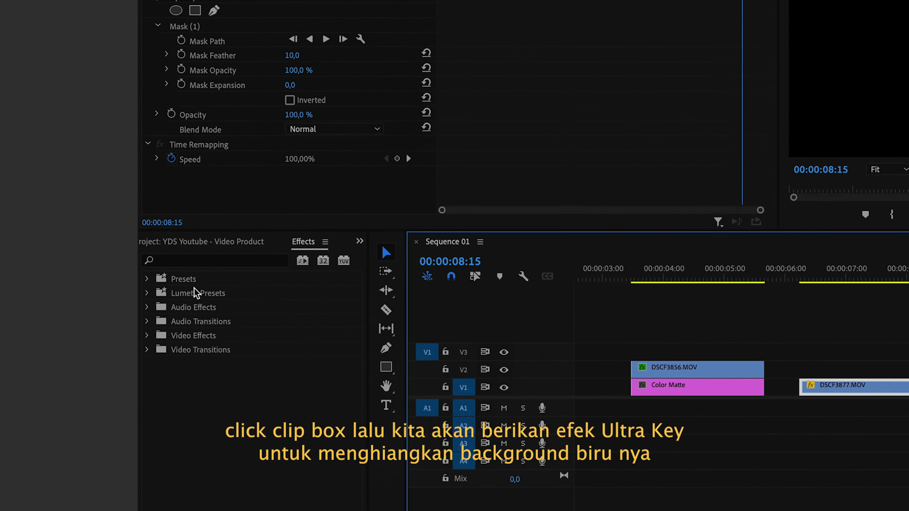
{"action": "left_click", "coordinate": [84, 323]}
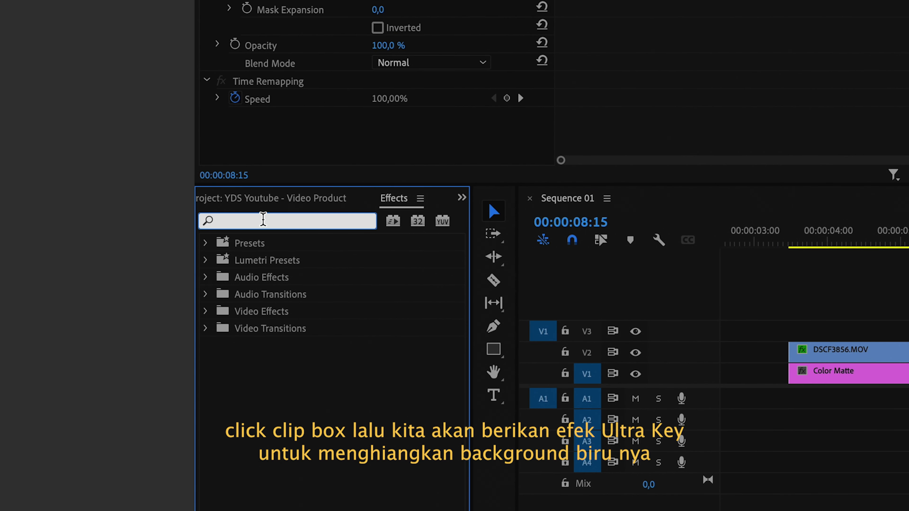
{"action": "type", "text": "key"}
{"action": "left_click", "coordinate": [266, 413]}
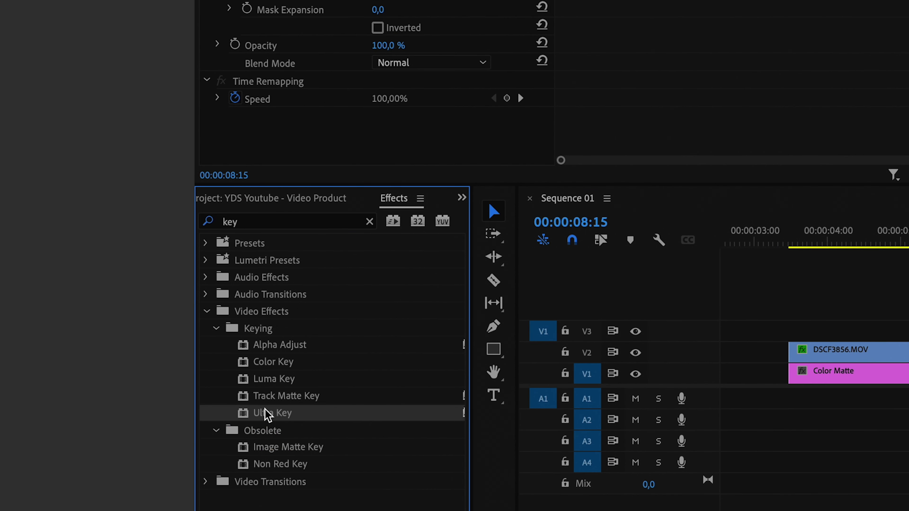
{"action": "left_click_drag", "start_coordinate": [266, 413], "coordinate": [339, 149]}
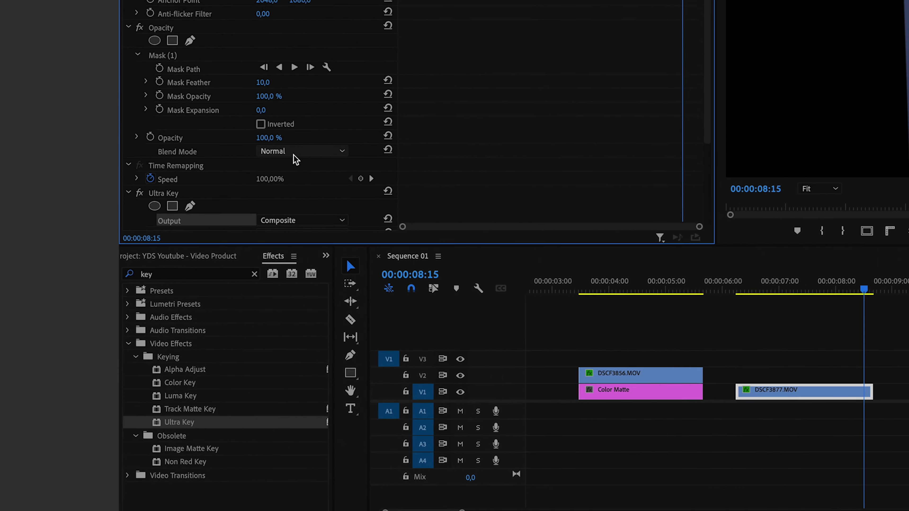
{"action": "scroll", "coordinate": [300, 252], "scroll_direction": "down", "scroll_amount": 4}
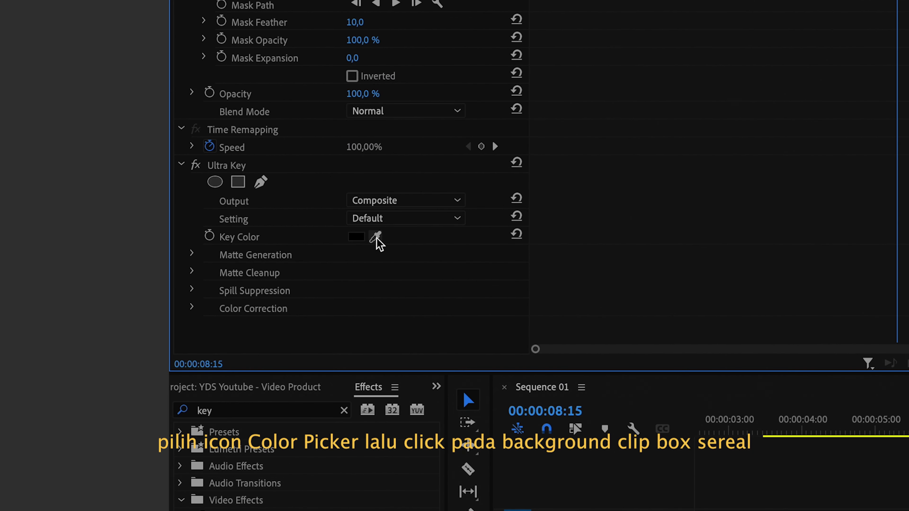
{"action": "left_click", "coordinate": [380, 235]}
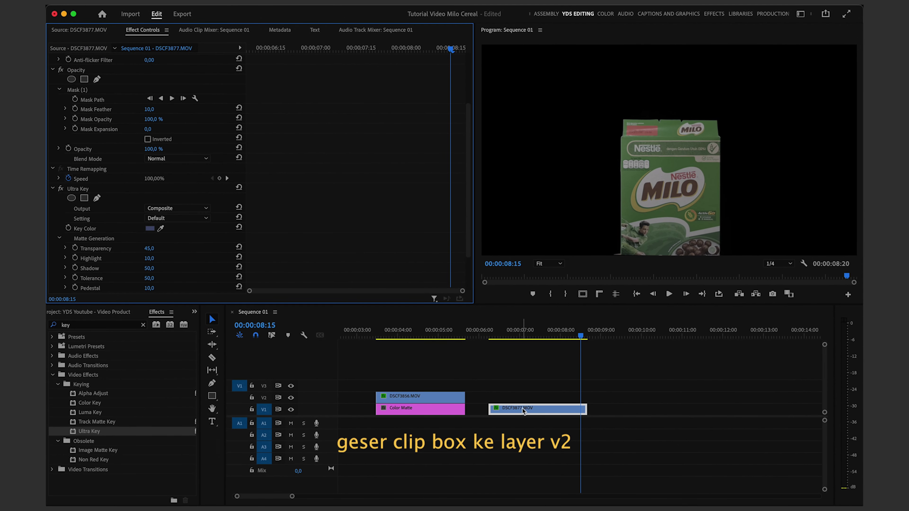
Move the box clip to V2 and place a length-matched copy of the teal Color Matte under it
{"action": "left_click_drag", "start_coordinate": [522, 408], "coordinate": [522, 401]}
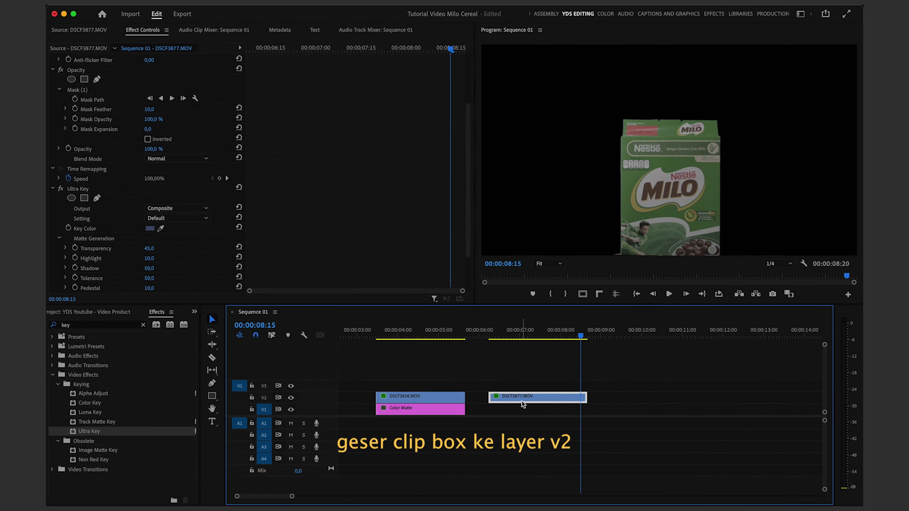
{"action": "left_click", "coordinate": [431, 411]}
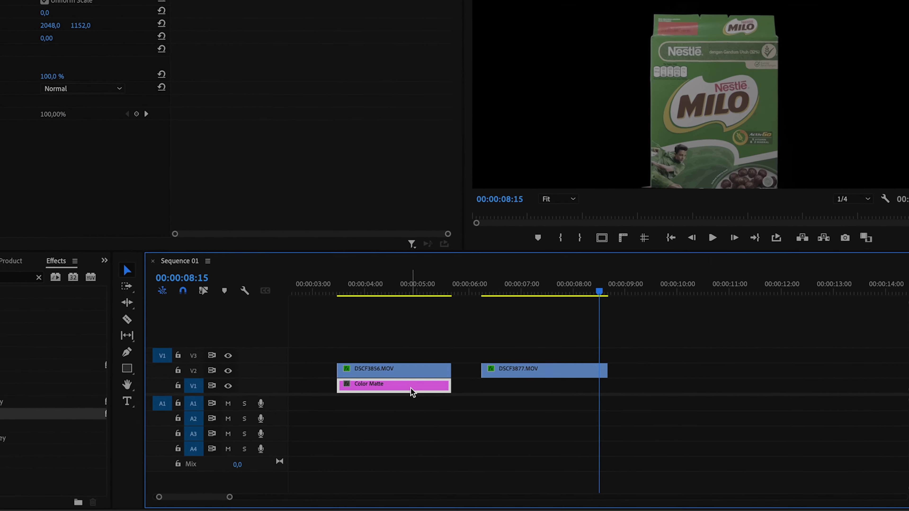
{"action": "left_click_drag", "start_coordinate": [372, 349], "coordinate": [573, 349]}
{"action": "mouse_move", "coordinate": [627, 343]}
{"action": "left_mouse_down"}
{"action": "mouse_move", "coordinate": [579, 408]}
{"action": "mouse_move", "coordinate": [587, 408]}
{"action": "left_mouse_up"}
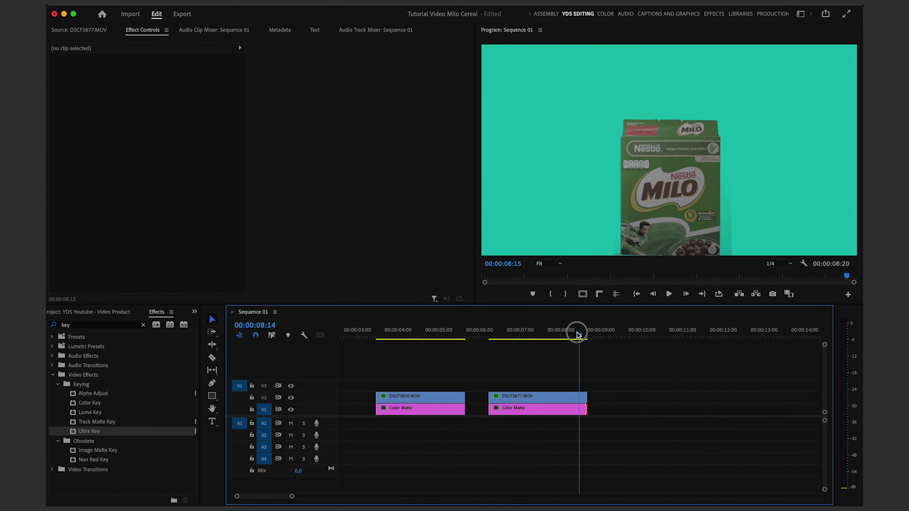
Inspect the key around 06:19–08:06 and set Ultra Key Shadow to 27 and Pedestal to 40
{"action": "left_click_drag", "start_coordinate": [580, 335], "coordinate": [508, 344]}
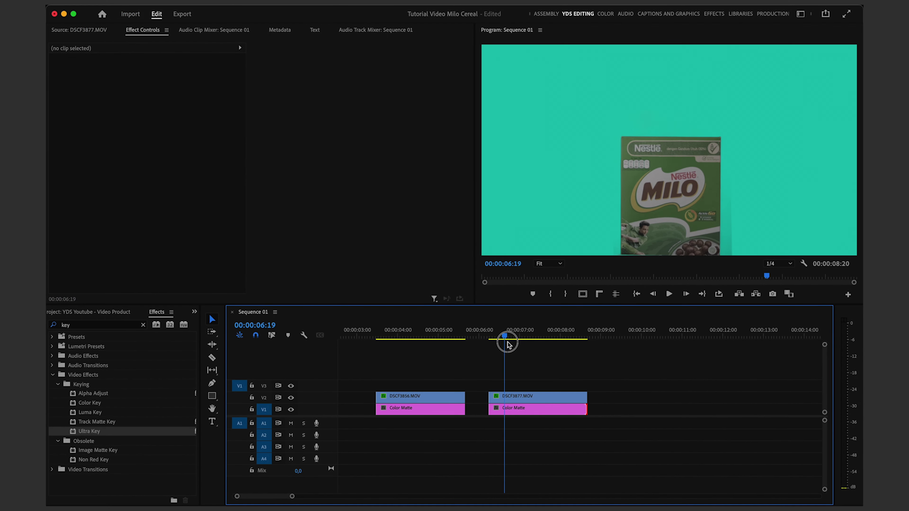
{"action": "left_click_drag", "start_coordinate": [567, 339], "coordinate": [570, 339]}
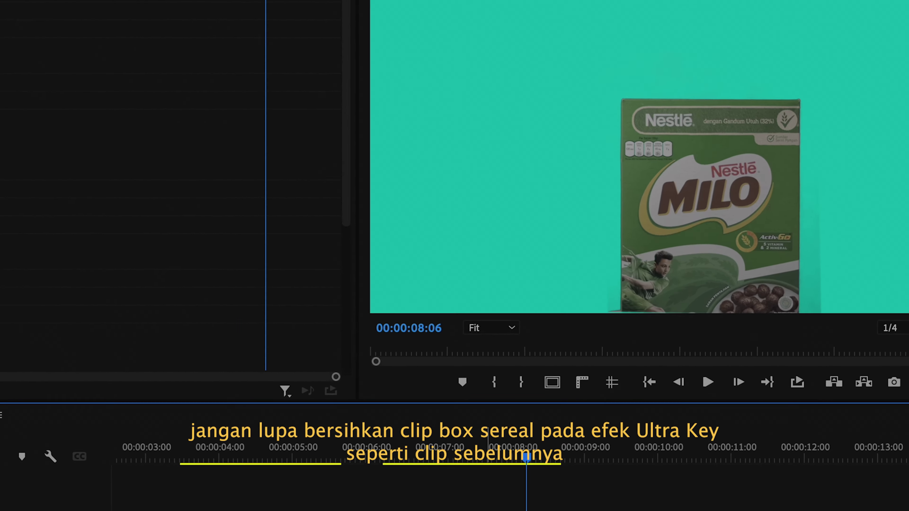
{"action": "scroll", "coordinate": [524, 298], "scroll_direction": "down", "scroll_amount": 5}
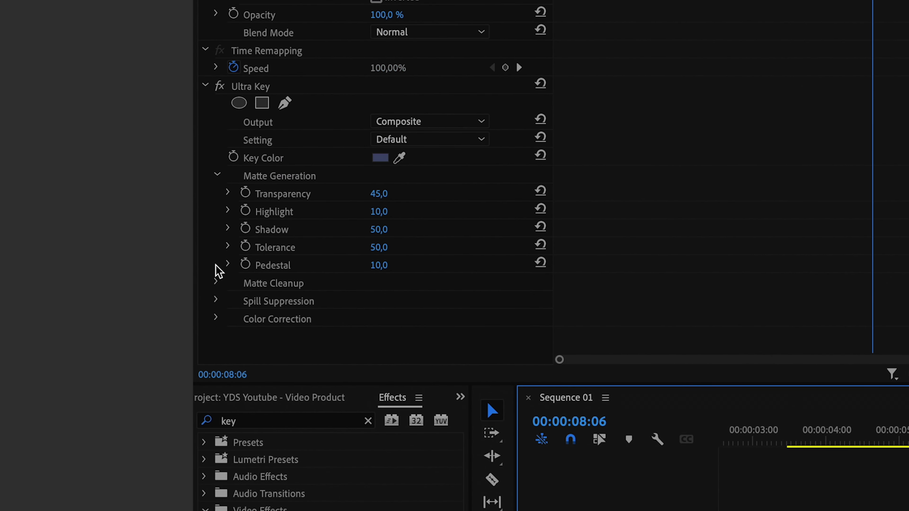
{"action": "left_click_drag", "start_coordinate": [379, 229], "coordinate": [365, 230]}
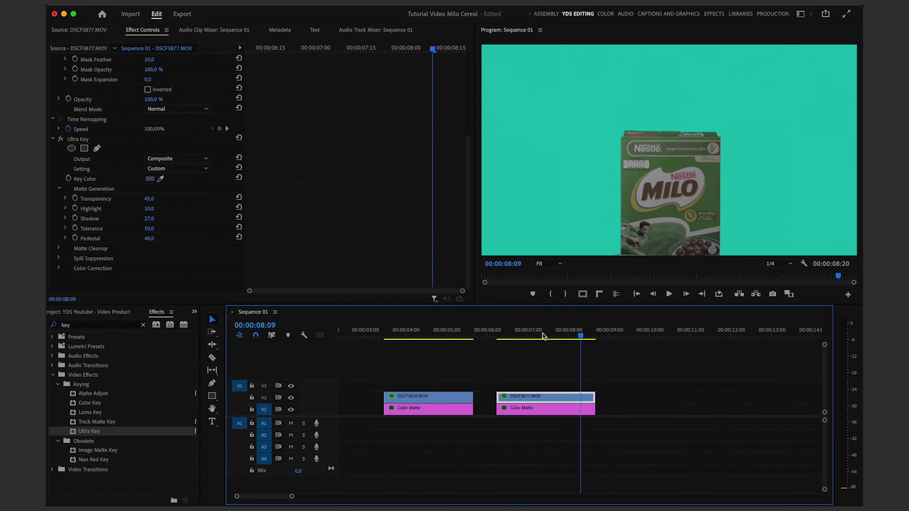
{"action": "key", "text": "Right"}
{"action": "key", "text": "Right"}
{"action": "key", "text": "Right"}
{"action": "key", "text": "Right"}
{"action": "key", "text": "Right"}
{"action": "key", "text": "Right"}
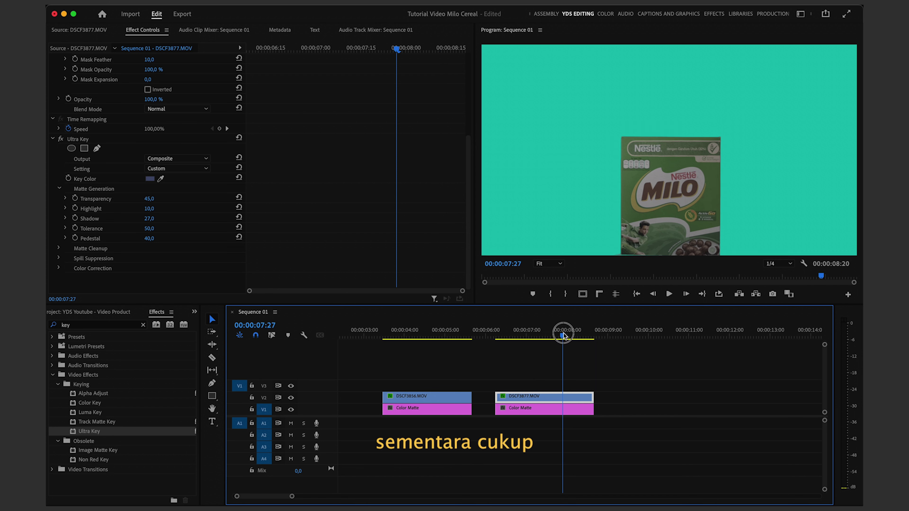
{"action": "key", "text": "Right"}
{"action": "key", "text": "Right"}
{"action": "key", "text": "Right"}
{"action": "key", "text": "Right"}
{"action": "key", "text": "Right"}
{"action": "key", "text": "Right"}
{"action": "key", "text": "Right"}
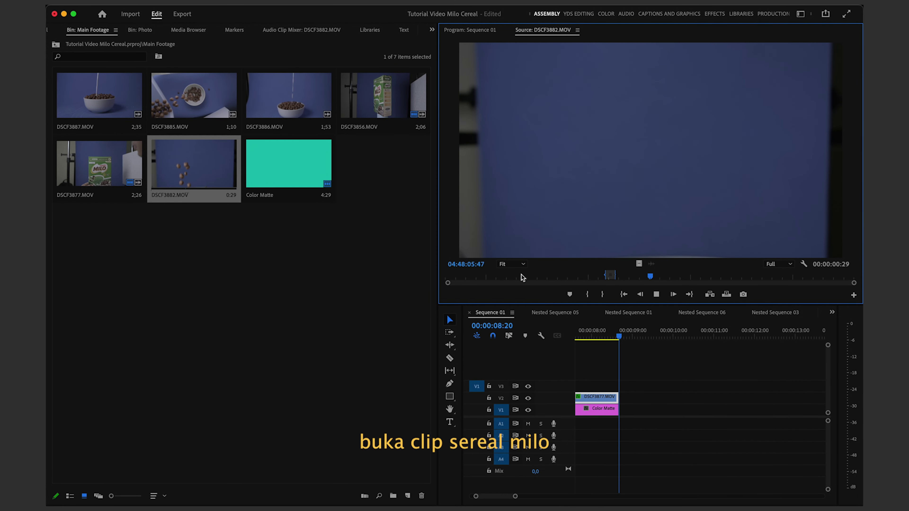
Place the trimmed video-only DSCF3882.MOV cereal clip on V2 right after the box clip
{"action": "key", "text": "space"}
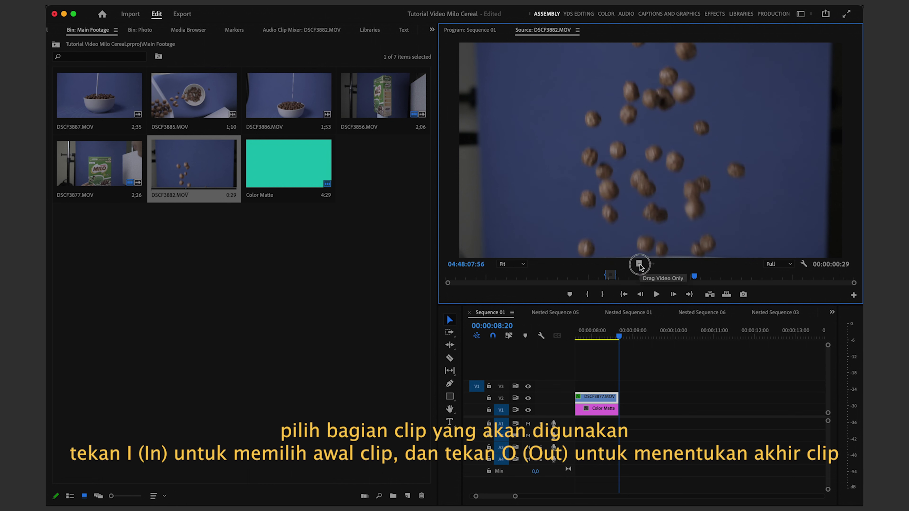
{"action": "left_click_drag", "start_coordinate": [656, 355], "coordinate": [655, 385]}
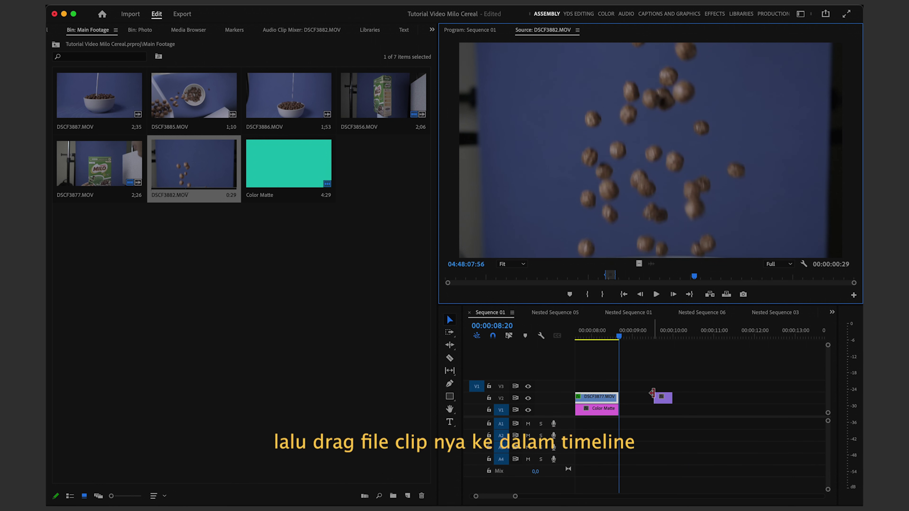
{"action": "key", "text": "Down"}
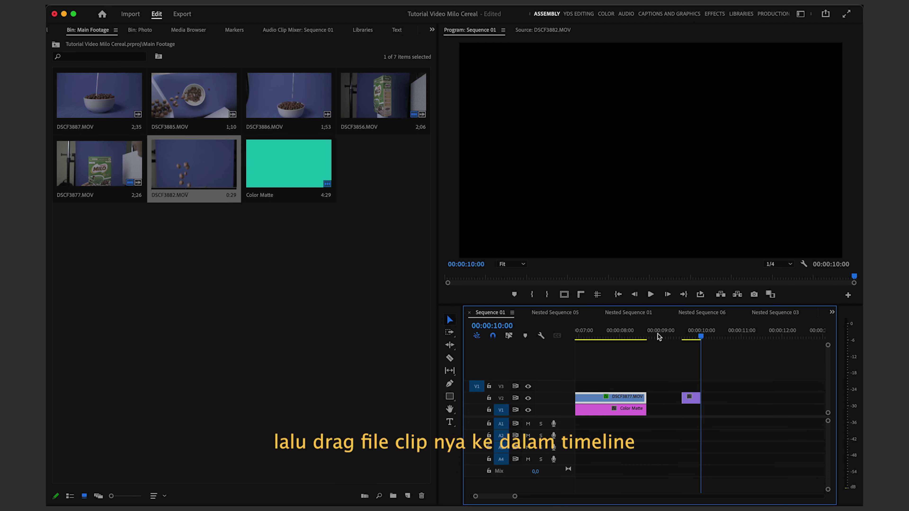
{"action": "key", "text": "alt+shift+2"}
{"action": "left_click", "coordinate": [154, 91]}
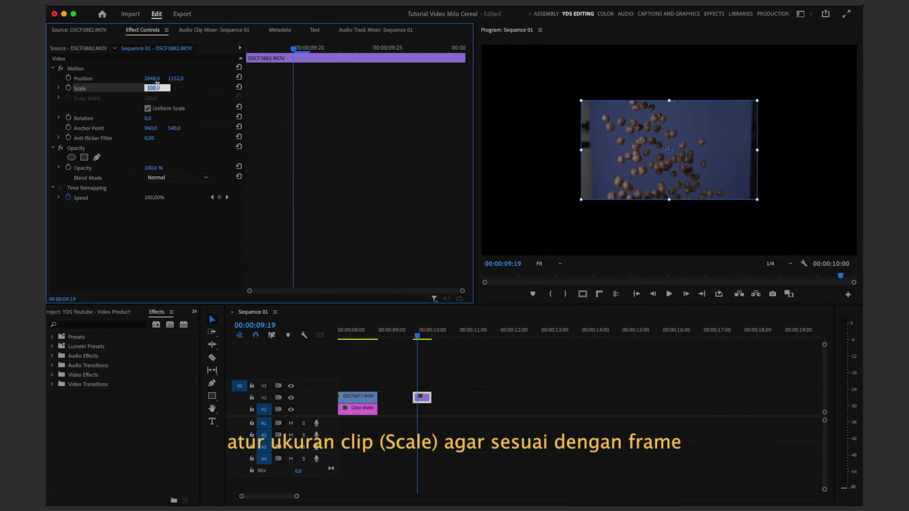
Set the cereal clip's Scale to 200 and its speed to 40%
{"action": "key", "text": "Return"}
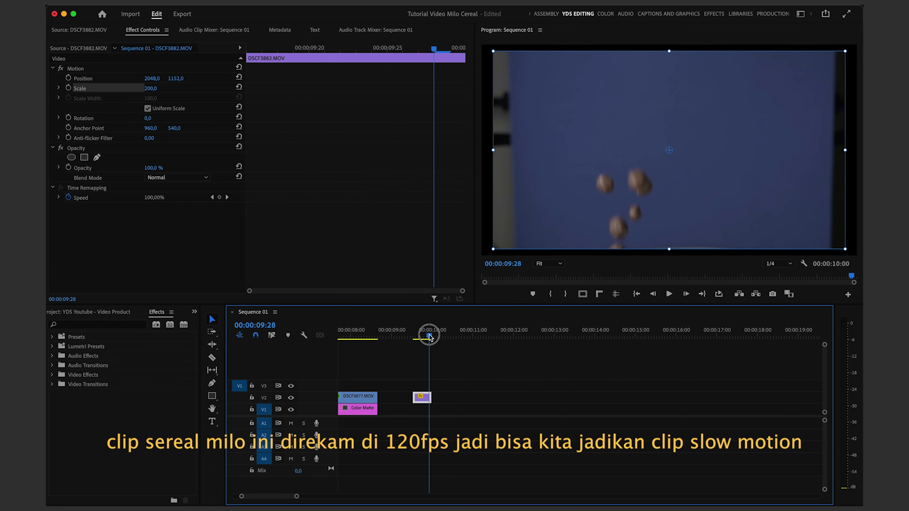
{"action": "left_click_drag", "start_coordinate": [417, 337], "coordinate": [446, 338]}
{"action": "scroll", "coordinate": [501, 376], "scroll_direction": "left", "scroll_amount": 3}
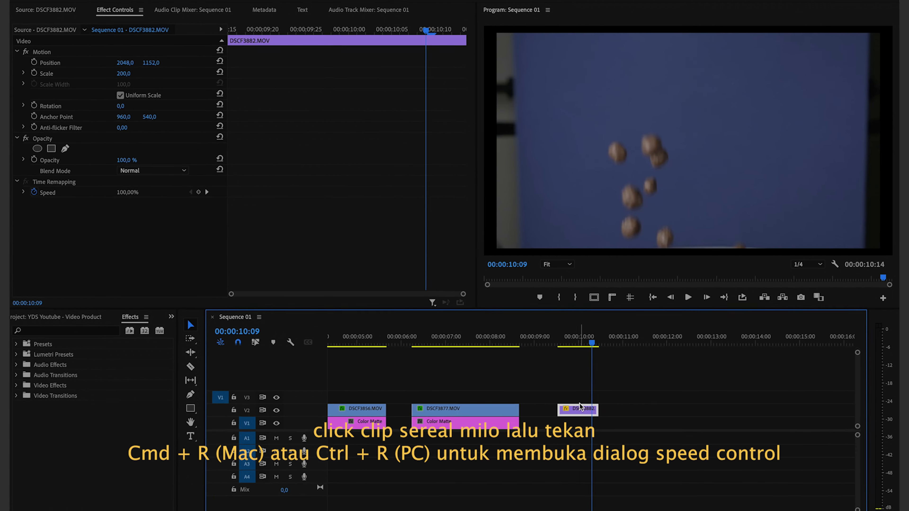
{"action": "key", "text": "super+r"}
{"action": "type", "text": "40"}
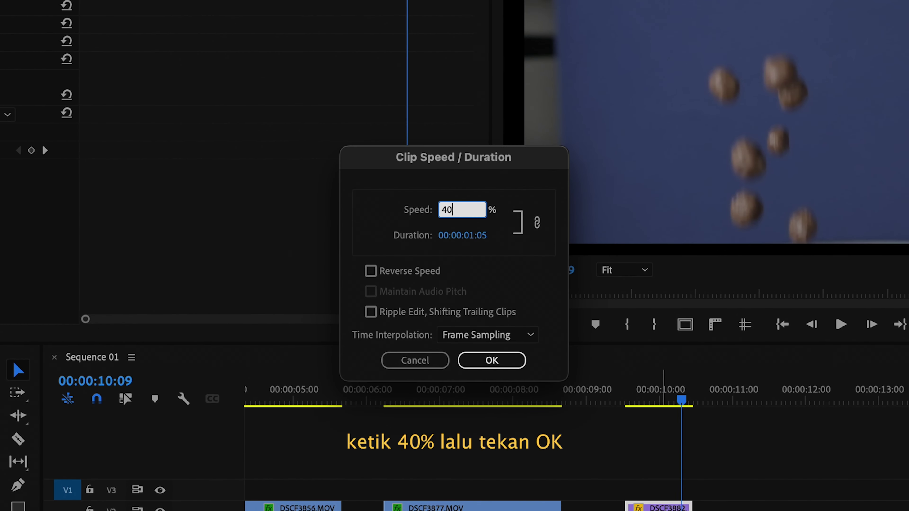
{"action": "key", "text": "Return"}
Trim the clip's head to where the cereal takes flight and play it back
{"action": "left_click_drag", "start_coordinate": [640, 400], "coordinate": [657, 400]}
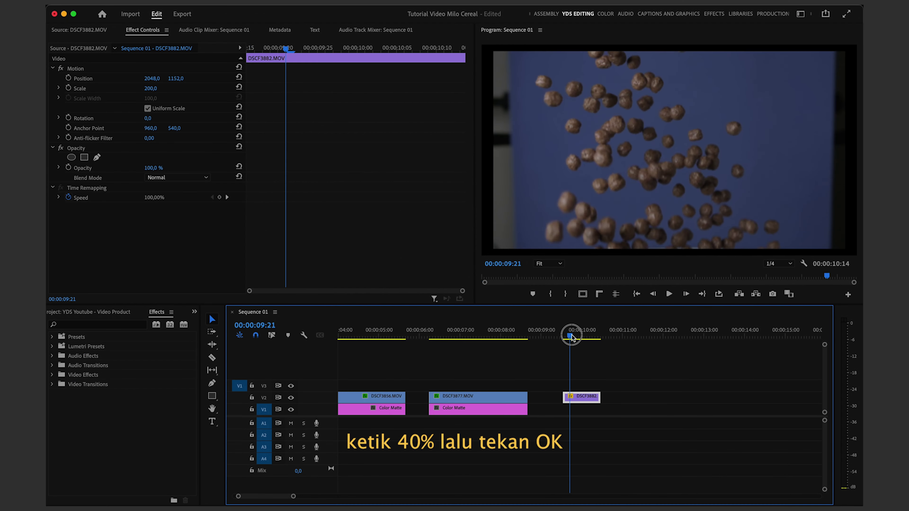
{"action": "mouse_move", "coordinate": [588, 400]}
{"action": "left_mouse_down"}
{"action": "mouse_move", "coordinate": [635, 400]}
{"action": "mouse_move", "coordinate": [579, 400]}
{"action": "left_mouse_up"}
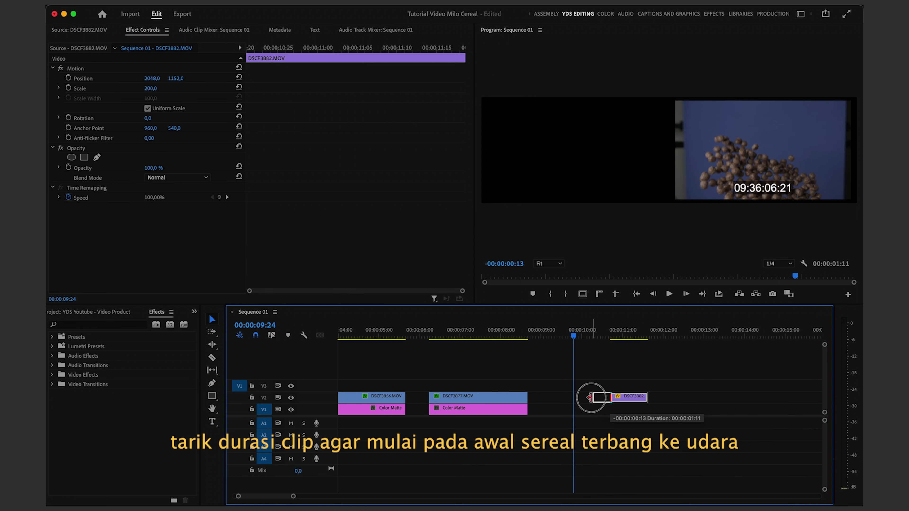
{"action": "left_click_drag", "start_coordinate": [579, 399], "coordinate": [579, 400]}
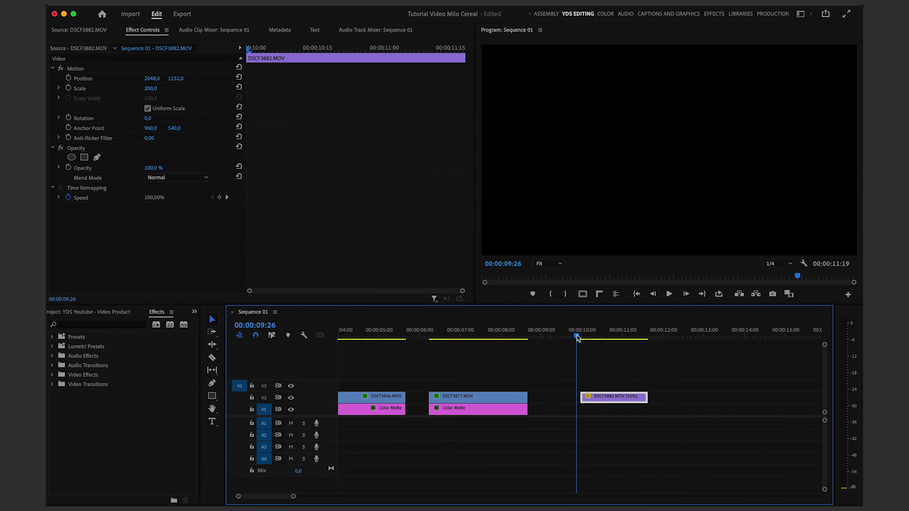
{"action": "key", "text": "space"}
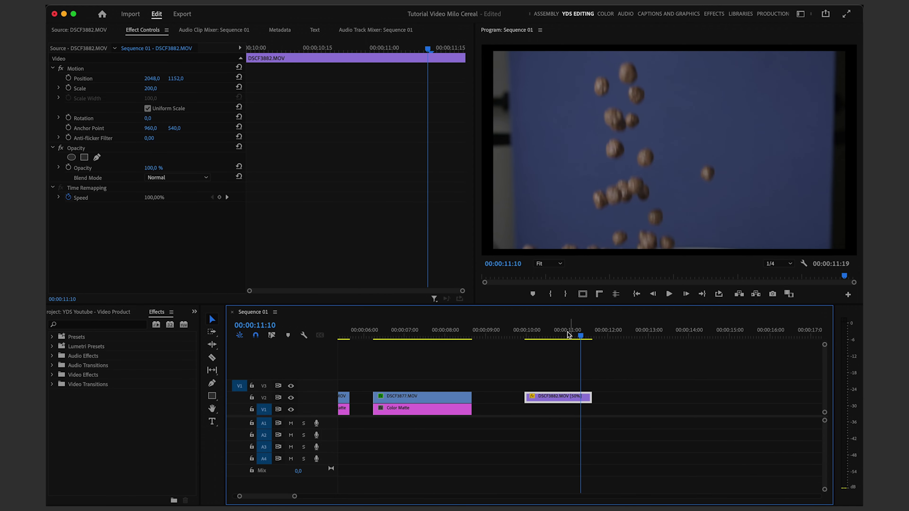
{"action": "left_click", "coordinate": [527, 335]}
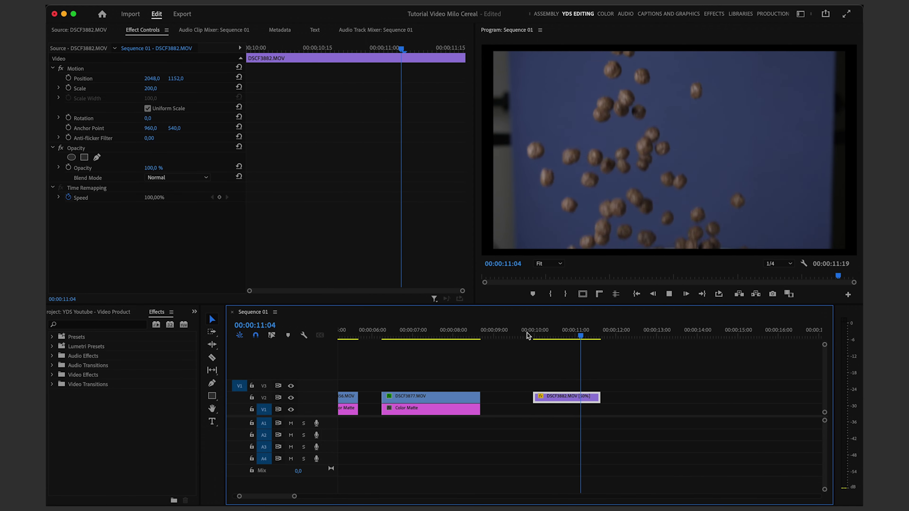
{"action": "left_click", "coordinate": [90, 322]}
Apply Ultra Key to DSCF3882.MOV and eyedrop the blue backdrop as the key colour
{"action": "type", "text": "key"}
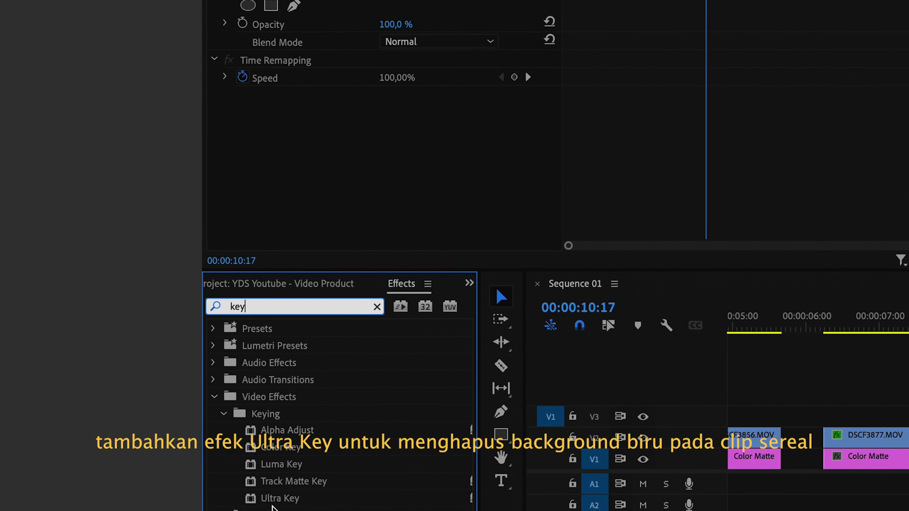
{"action": "left_click_drag", "start_coordinate": [280, 498], "coordinate": [334, 209]}
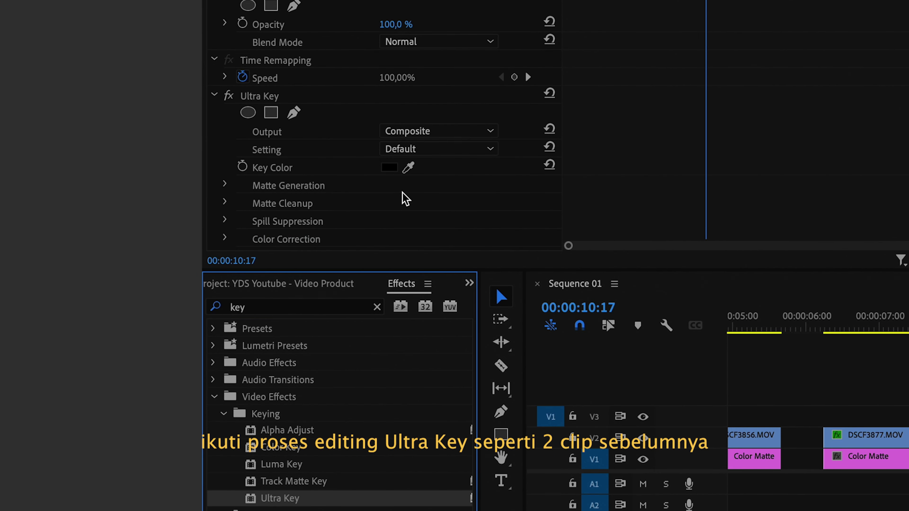
{"action": "left_click", "coordinate": [408, 167]}
{"action": "left_click", "coordinate": [504, 157]}
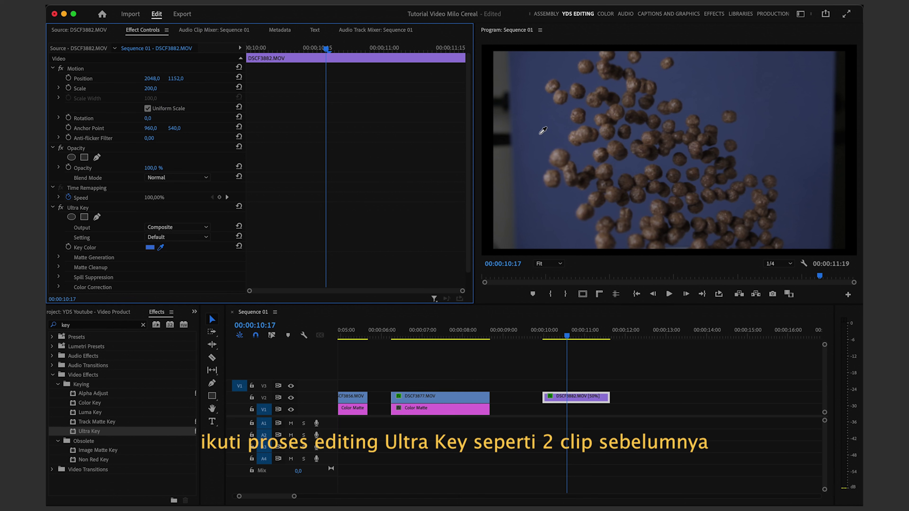
{"action": "left_click", "coordinate": [542, 130]}
{"action": "left_click", "coordinate": [571, 406]}
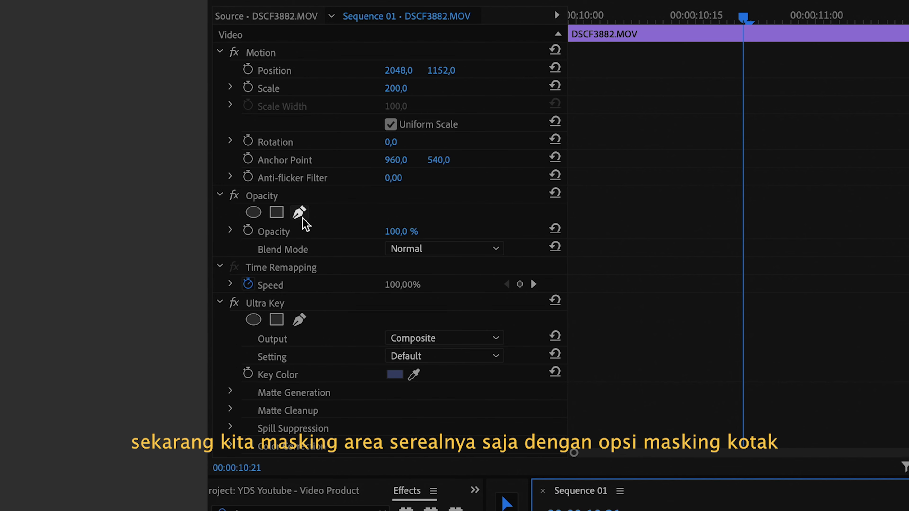
Add a rectangle opacity mask and stretch its four corners out across the falling cereal
{"action": "left_click", "coordinate": [277, 212]}
{"action": "left_click_drag", "start_coordinate": [386, 216], "coordinate": [205, 70]}
{"action": "left_click_drag", "start_coordinate": [387, 306], "coordinate": [214, 454]}
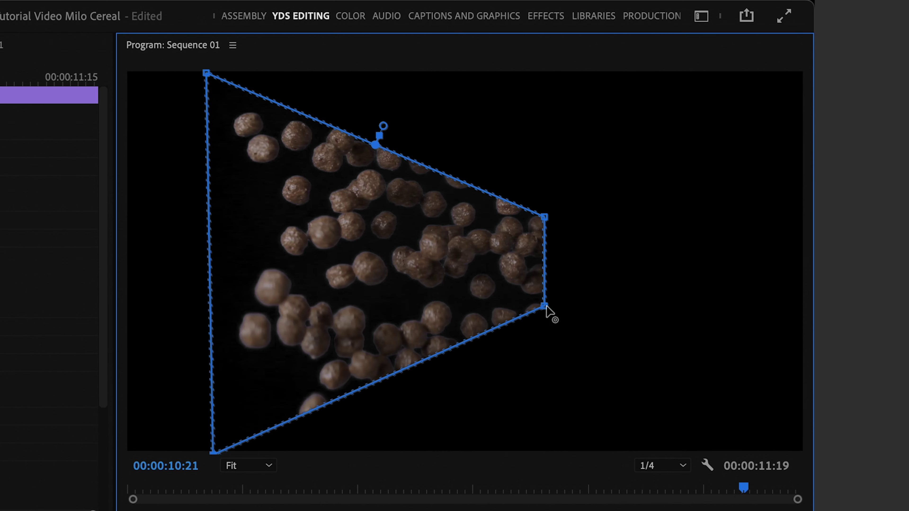
{"action": "left_click_drag", "start_coordinate": [544, 306], "coordinate": [739, 452]}
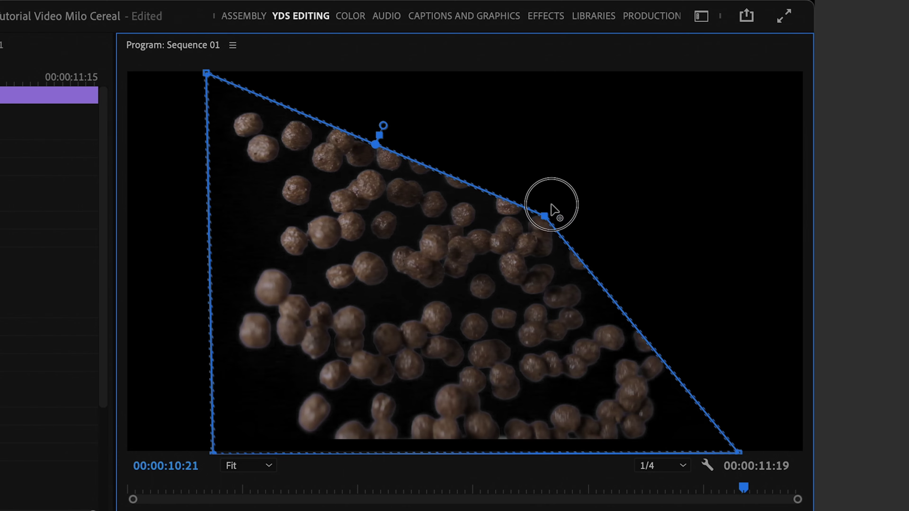
{"action": "left_click_drag", "start_coordinate": [545, 214], "coordinate": [730, 70]}
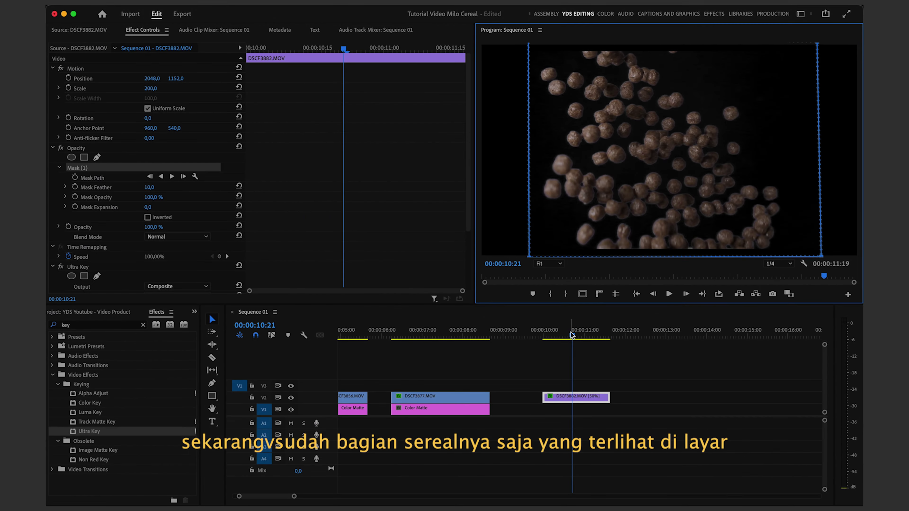
{"action": "left_click_drag", "start_coordinate": [571, 335], "coordinate": [569, 336]}
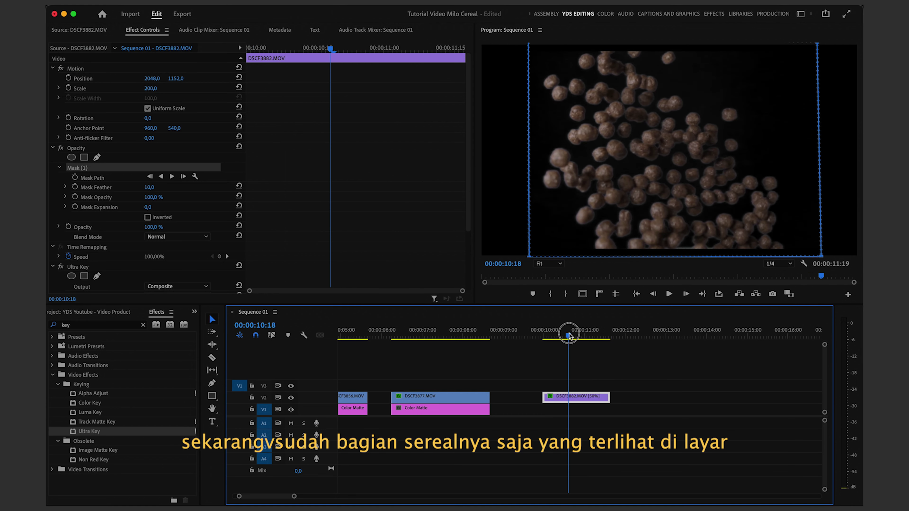
Set the cereal clip's Ultra Key Shadow to 28 and Tolerance to 0, keeping Pedestal at 64
{"action": "left_click", "coordinate": [301, 169]}
{"action": "scroll", "coordinate": [157, 251], "scroll_direction": "down", "scroll_amount": 5}
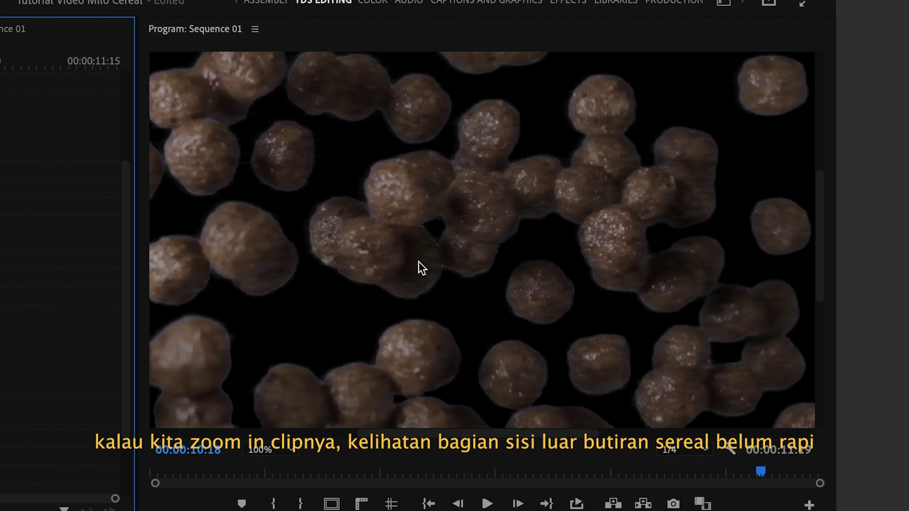
{"action": "scroll", "coordinate": [422, 268], "scroll_direction": "down", "scroll_amount": 1}
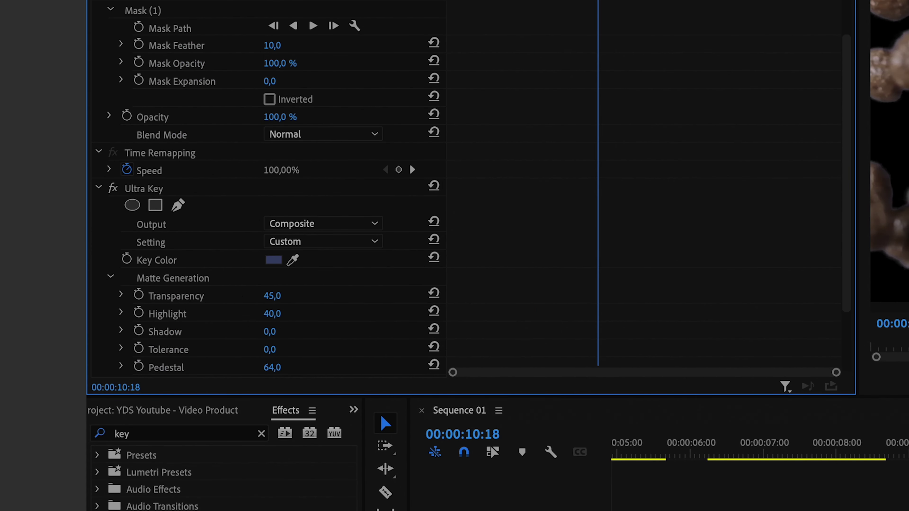
{"action": "left_click_drag", "start_coordinate": [269, 331], "coordinate": [287, 333]}
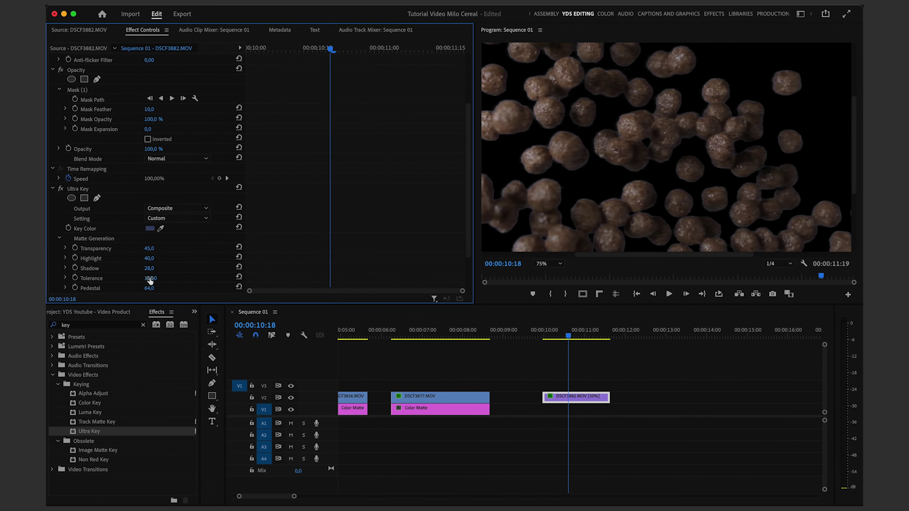
{"action": "left_click_drag", "start_coordinate": [158, 278], "coordinate": [148, 282]}
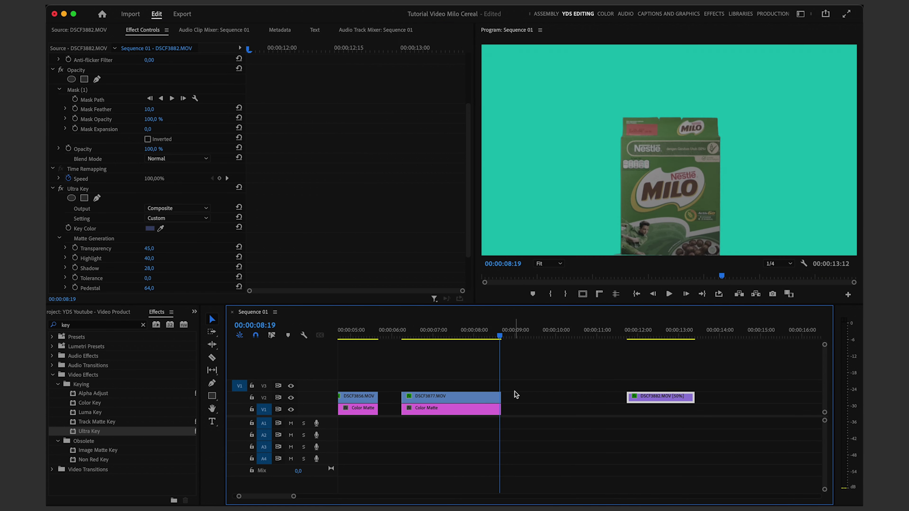
{"action": "scroll", "coordinate": [515, 394], "scroll_direction": "up", "scroll_amount": 4}
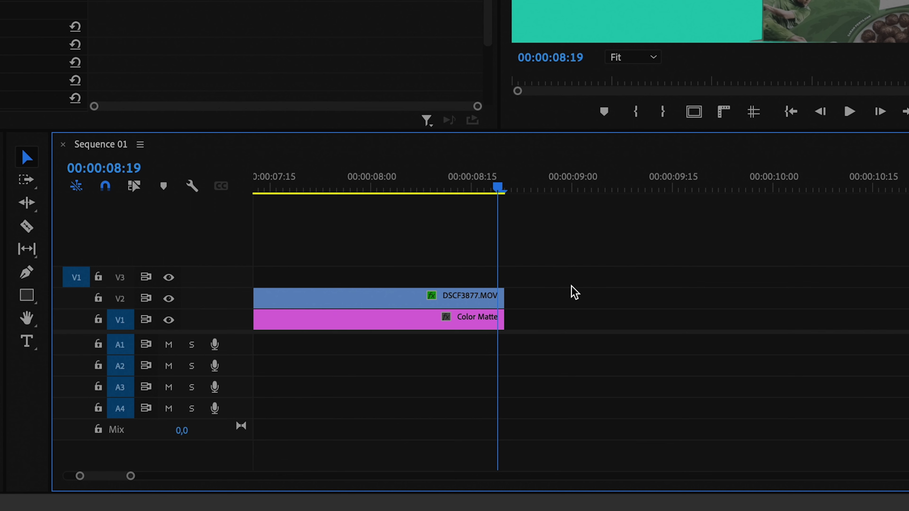
Add a frame hold at DSCF3877.MOV's last frame
{"action": "key", "text": "Right"}
{"action": "key", "text": "Left"}
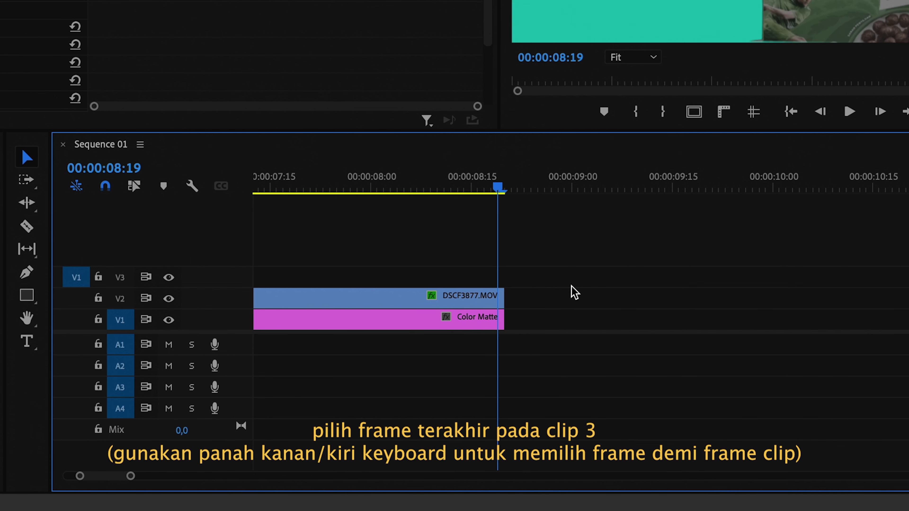
{"action": "left_click", "coordinate": [490, 306]}
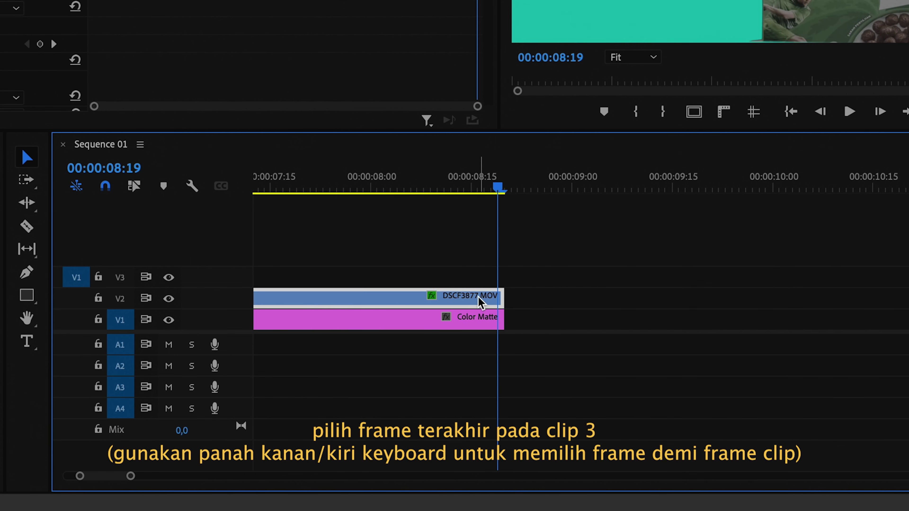
{"action": "right_click", "coordinate": [481, 303]}
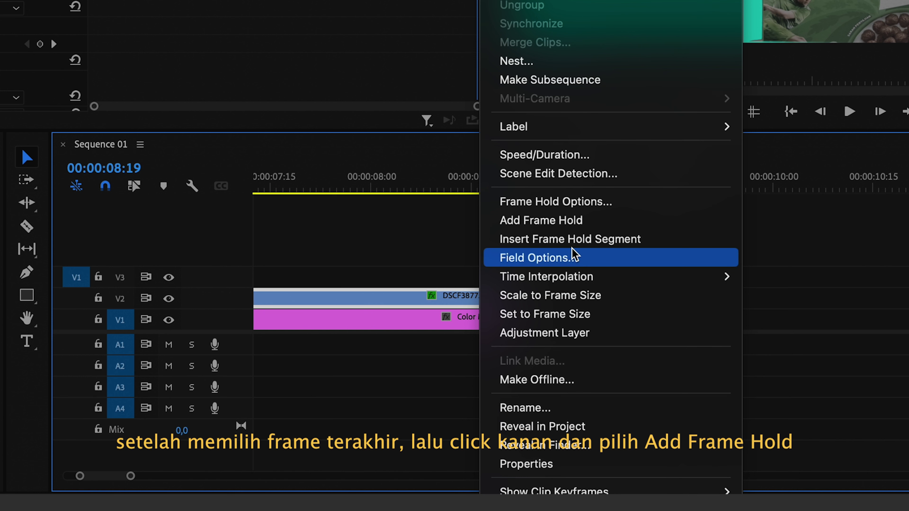
{"action": "left_click", "coordinate": [572, 220]}
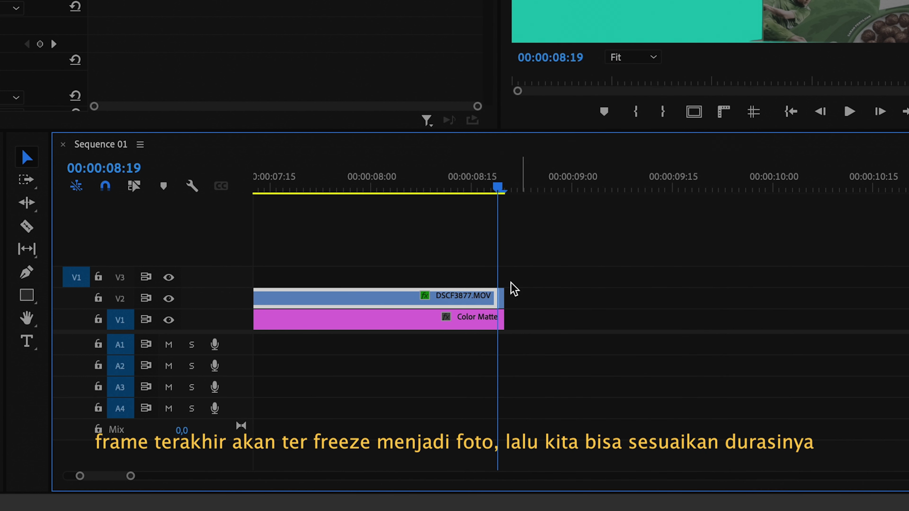
Lengthen the frozen box frame out to about 09:06
{"action": "key", "text": "equal"}
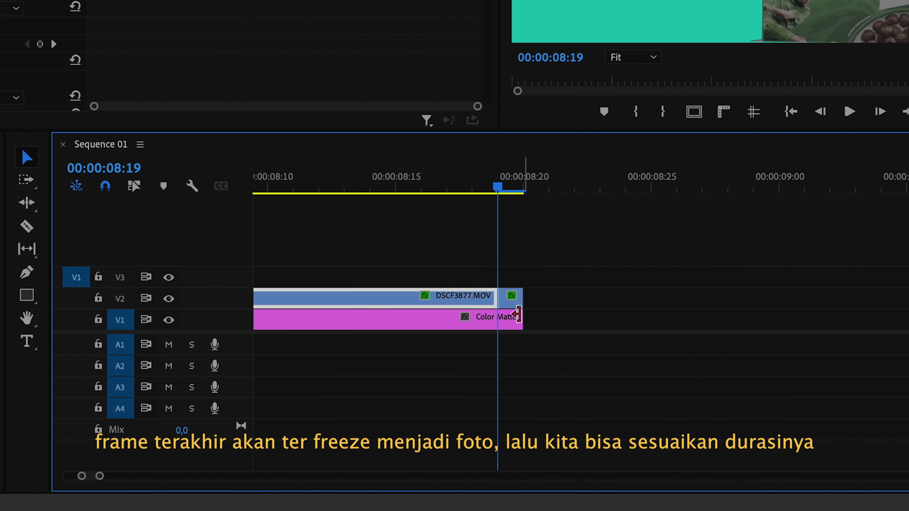
{"action": "scroll", "coordinate": [528, 317], "scroll_direction": "down", "scroll_amount": 2, "text": "alt"}
{"action": "scroll", "coordinate": [528, 316], "scroll_direction": "down", "scroll_amount": 1, "text": "alt"}
{"action": "left_click", "coordinate": [523, 308]}
{"action": "left_click_drag", "start_coordinate": [528, 298], "coordinate": [692, 301]}
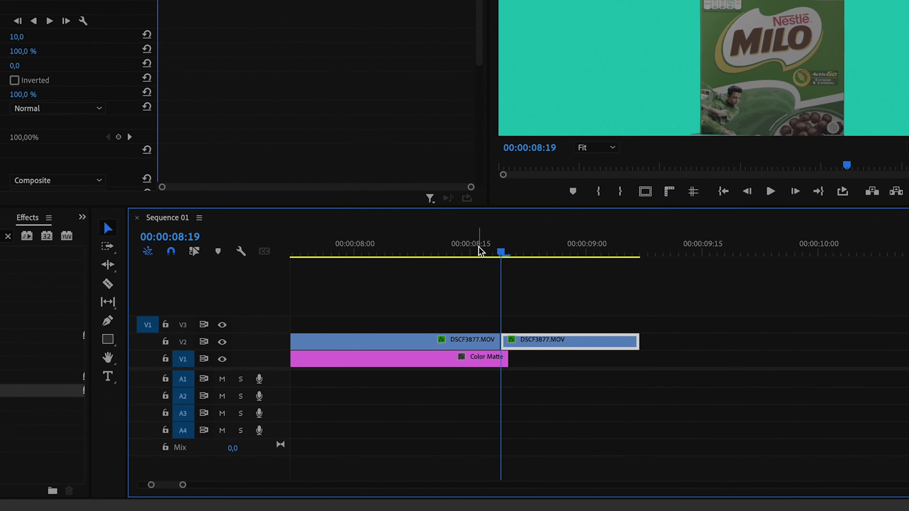
Extend the Color Matte on V1 to match the frozen frame and preview it
{"action": "left_click", "coordinate": [510, 336]}
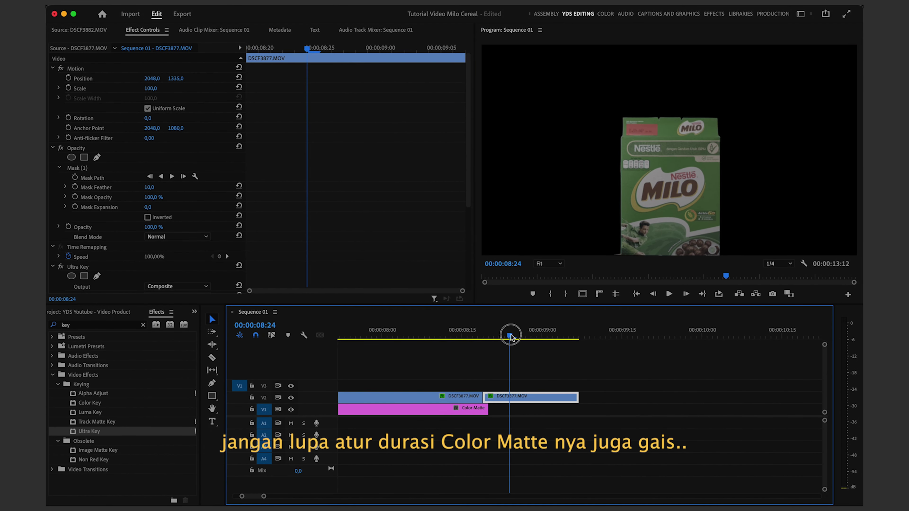
{"action": "left_click_drag", "start_coordinate": [511, 336], "coordinate": [452, 337]}
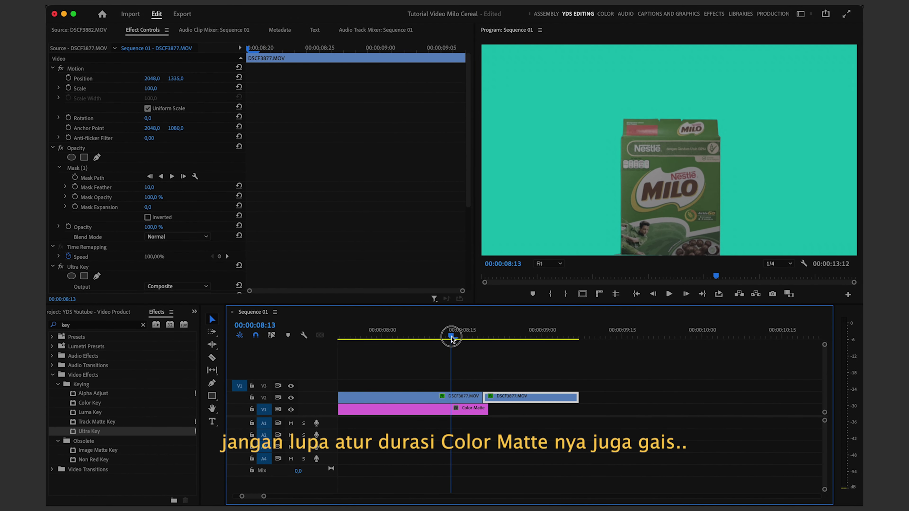
{"action": "left_click", "coordinate": [480, 410]}
{"action": "left_click_drag", "start_coordinate": [487, 411], "coordinate": [577, 411]}
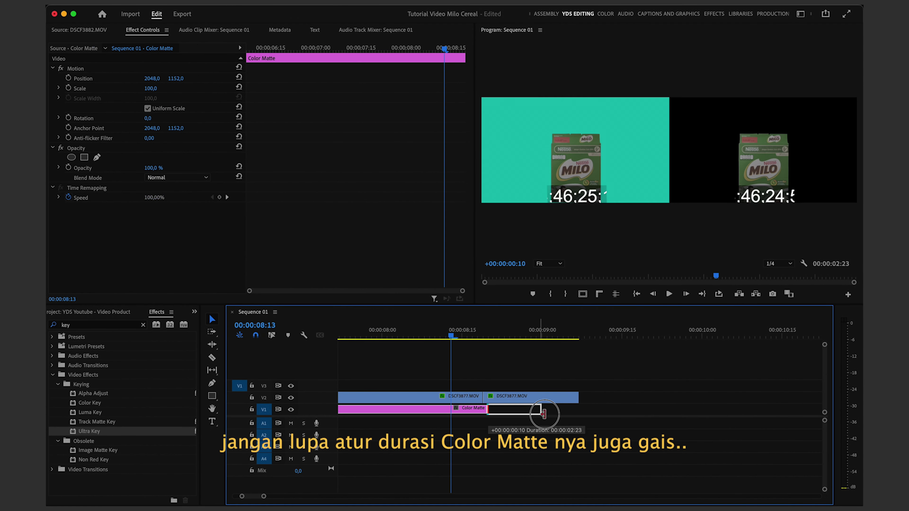
{"action": "left_click_drag", "start_coordinate": [443, 337], "coordinate": [542, 339]}
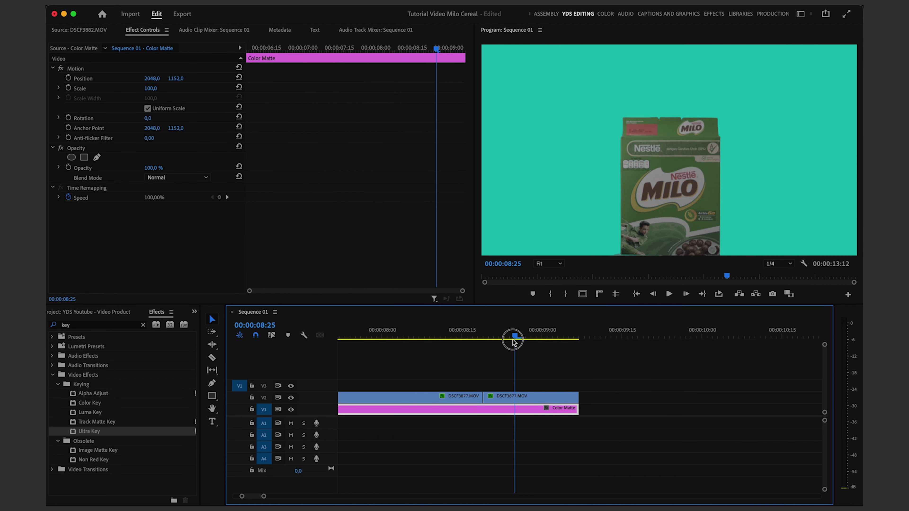
{"action": "left_click_drag", "start_coordinate": [543, 339], "coordinate": [499, 337]}
{"action": "left_click", "coordinate": [504, 349]}
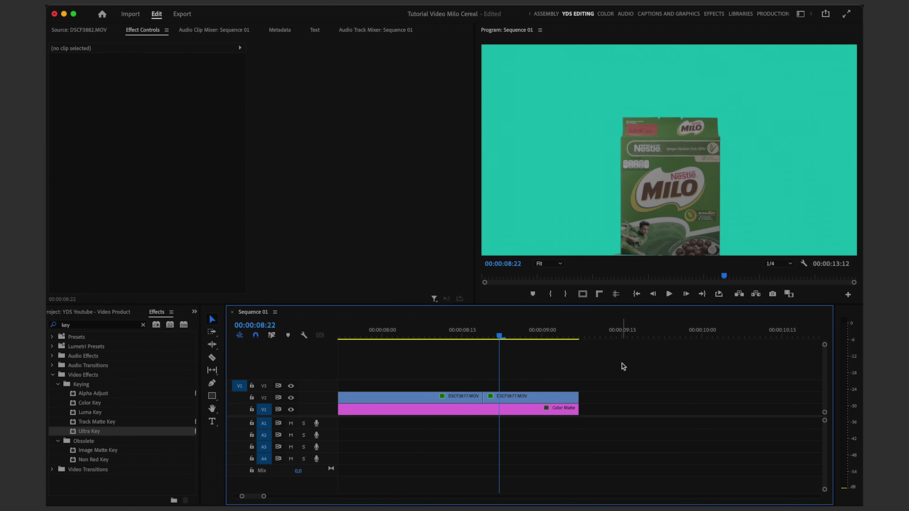
Place DSCF3882.MOV on V2 beneath the frozen box frame, starting near 09:00, and preview the cereal burst
{"action": "key", "text": "minus"}
{"action": "key", "text": "minus"}
{"action": "key", "text": "minus"}
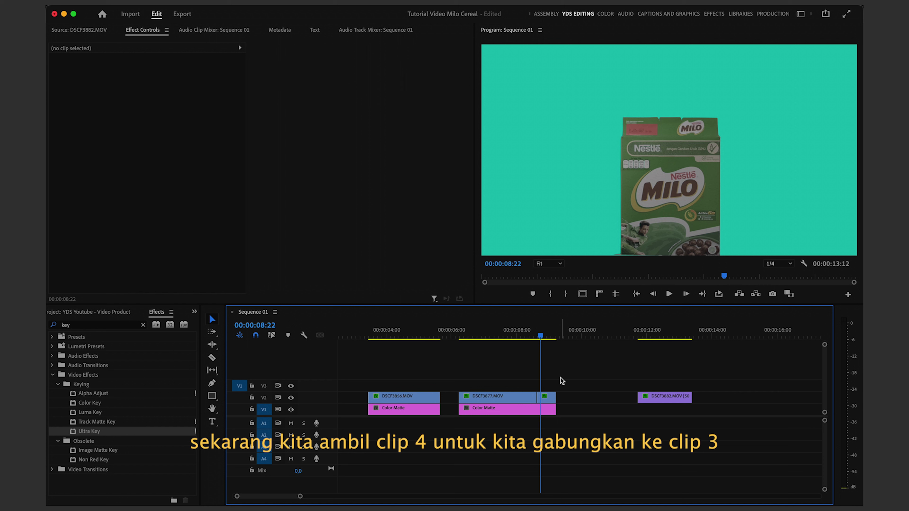
{"action": "left_click", "coordinate": [654, 399]}
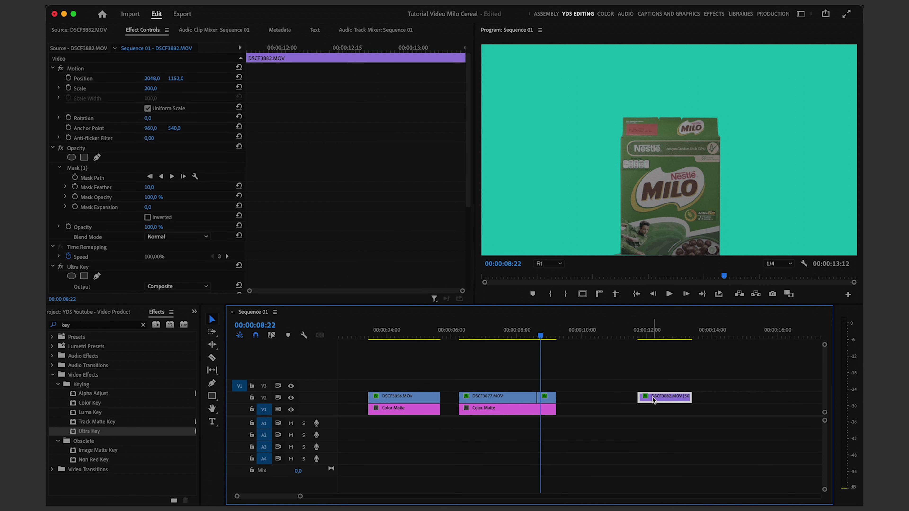
{"action": "left_click_drag", "start_coordinate": [653, 399], "coordinate": [548, 384]}
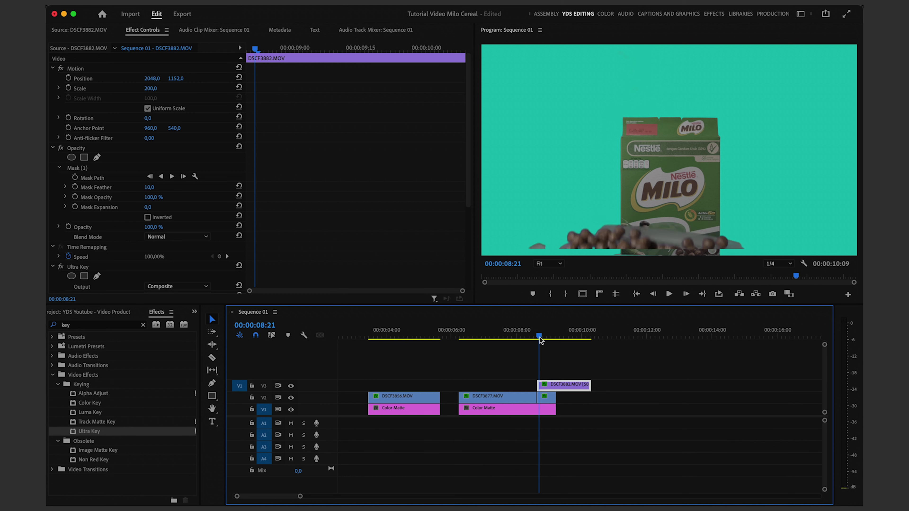
{"action": "left_click_drag", "start_coordinate": [540, 340], "coordinate": [553, 342]}
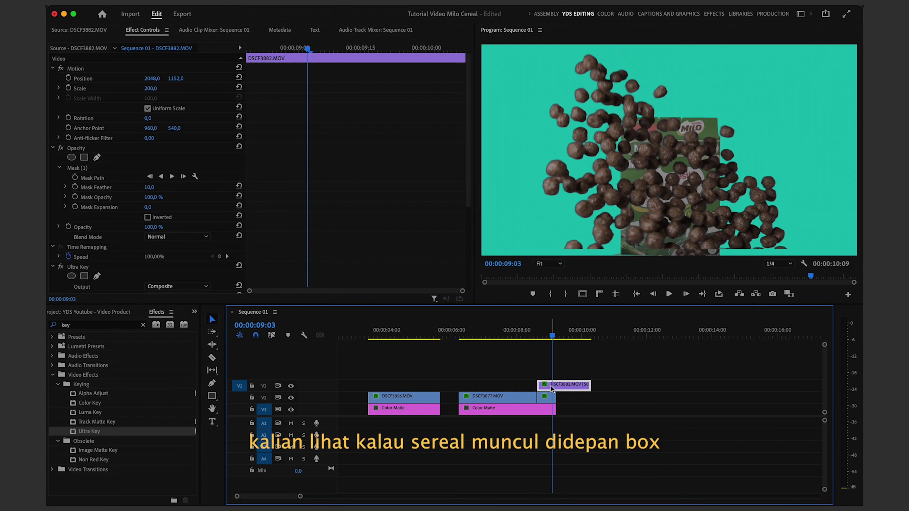
{"action": "mouse_move", "coordinate": [556, 386]}
{"action": "left_mouse_down"}
{"action": "mouse_move", "coordinate": [587, 386]}
{"action": "mouse_move", "coordinate": [546, 390]}
{"action": "mouse_move", "coordinate": [583, 399]}
{"action": "mouse_move", "coordinate": [565, 400]}
{"action": "left_mouse_up"}
{"action": "left_click_drag", "start_coordinate": [554, 336], "coordinate": [554, 336]}
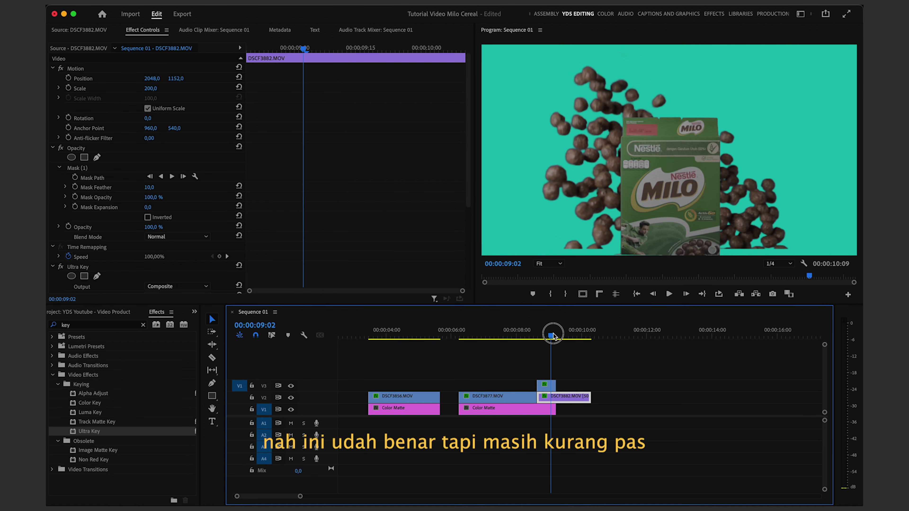
{"action": "left_click", "coordinate": [579, 372]}
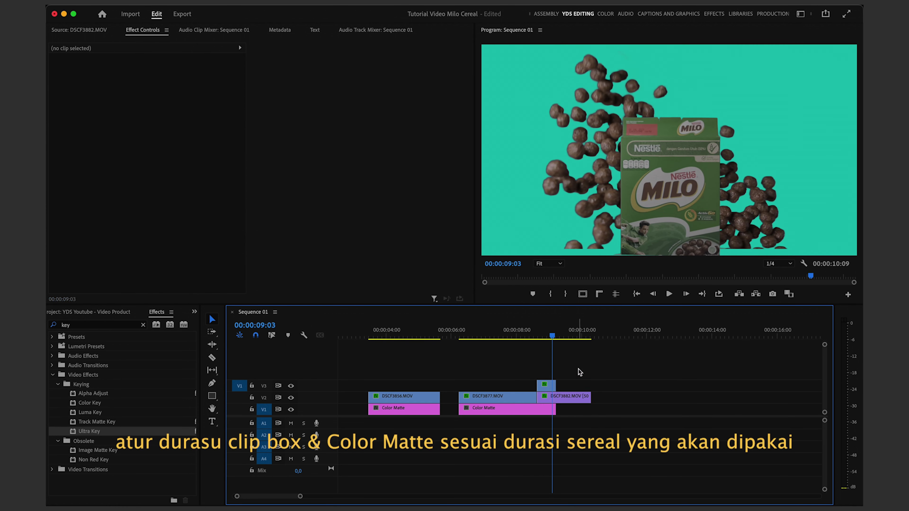
Lengthen the V3 box freeze and V1 Color Matte to end together, checking the overlap to 09:23
{"action": "left_click", "coordinate": [567, 397]}
{"action": "mouse_move", "coordinate": [557, 384]}
{"action": "left_mouse_down"}
{"action": "mouse_move", "coordinate": [575, 384]}
{"action": "mouse_move", "coordinate": [573, 409]}
{"action": "left_mouse_up"}
{"action": "left_click", "coordinate": [553, 410]}
{"action": "left_click_drag", "start_coordinate": [554, 335], "coordinate": [575, 336]}
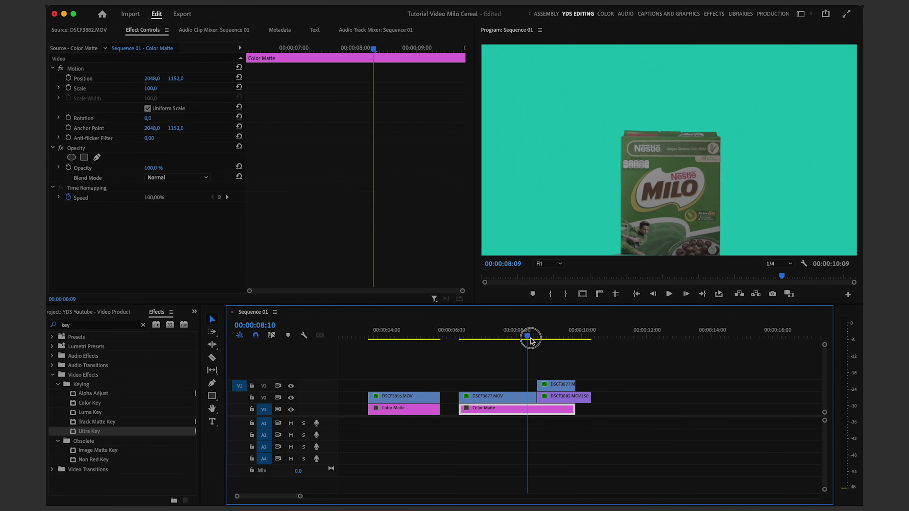
{"action": "left_click_drag", "start_coordinate": [574, 335], "coordinate": [548, 338]}
{"action": "left_click", "coordinate": [558, 396]}
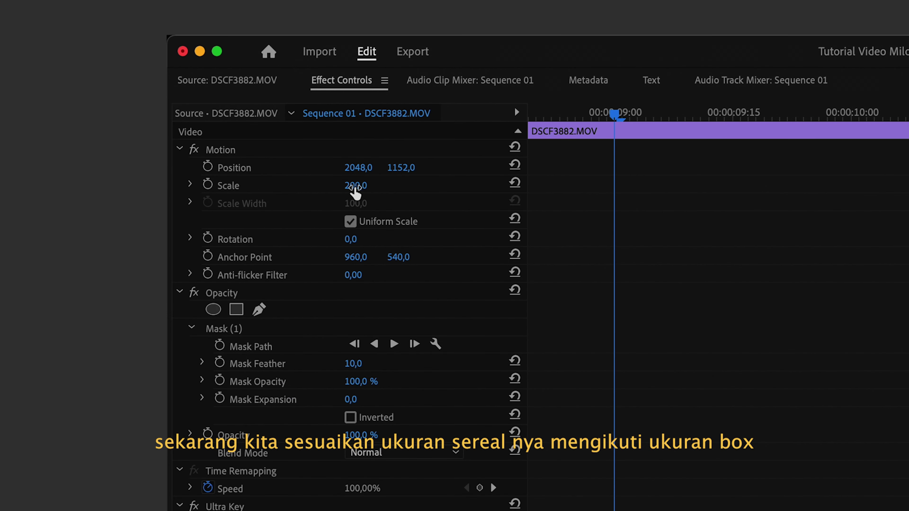
Shrink the cereal clip down from Scale 200 and raise it to Position Y 527
{"action": "left_click", "coordinate": [356, 192]}
{"action": "left_click_drag", "start_coordinate": [355, 185], "coordinate": [334, 185]}
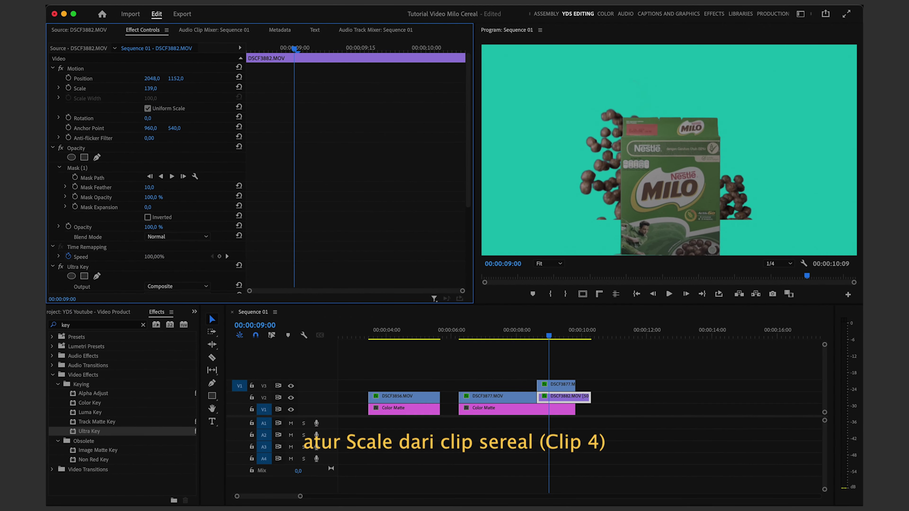
{"action": "mouse_move", "coordinate": [150, 88]}
{"action": "left_mouse_down"}
{"action": "mouse_move", "coordinate": [137, 88]}
{"action": "mouse_move", "coordinate": [145, 88]}
{"action": "left_mouse_up"}
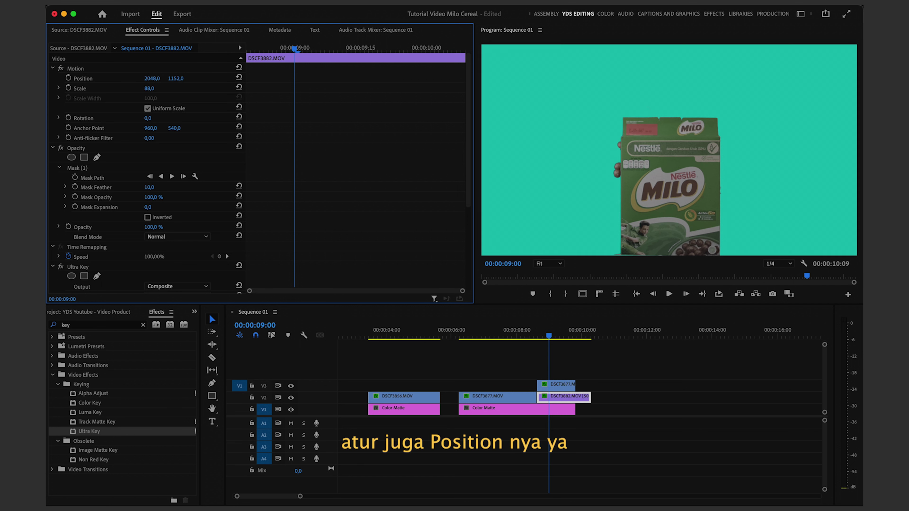
{"action": "left_click_drag", "start_coordinate": [175, 78], "coordinate": [160, 78]}
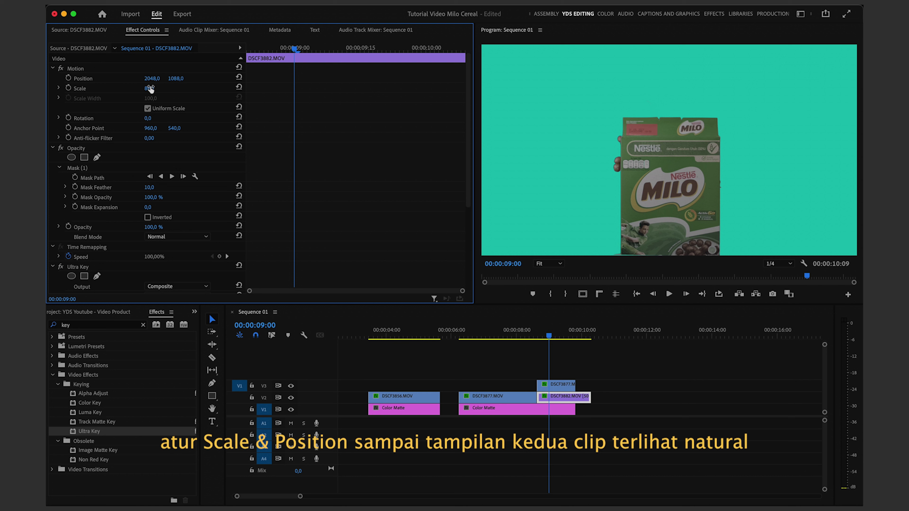
{"action": "left_click_drag", "start_coordinate": [549, 338], "coordinate": [559, 340]}
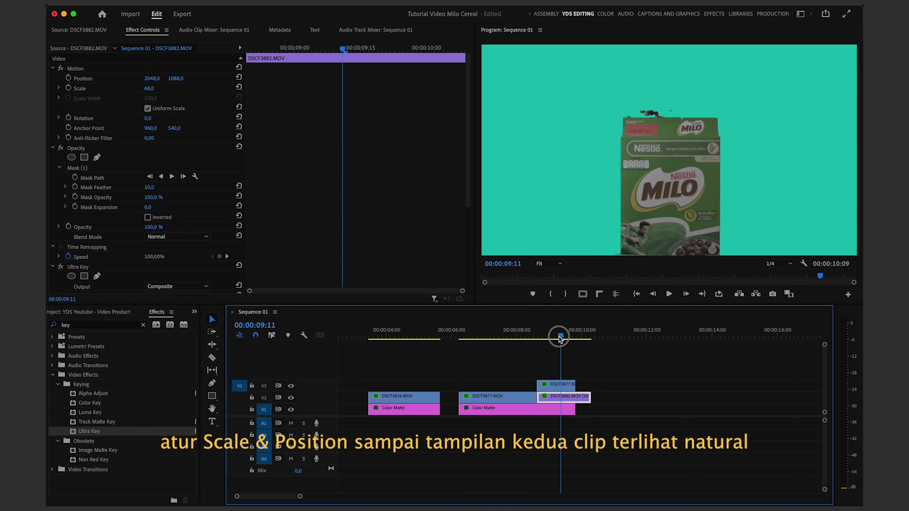
{"action": "mouse_move", "coordinate": [534, 335]}
{"action": "left_mouse_down"}
{"action": "mouse_move", "coordinate": [565, 333]}
{"action": "mouse_move", "coordinate": [537, 325]}
{"action": "left_mouse_up"}
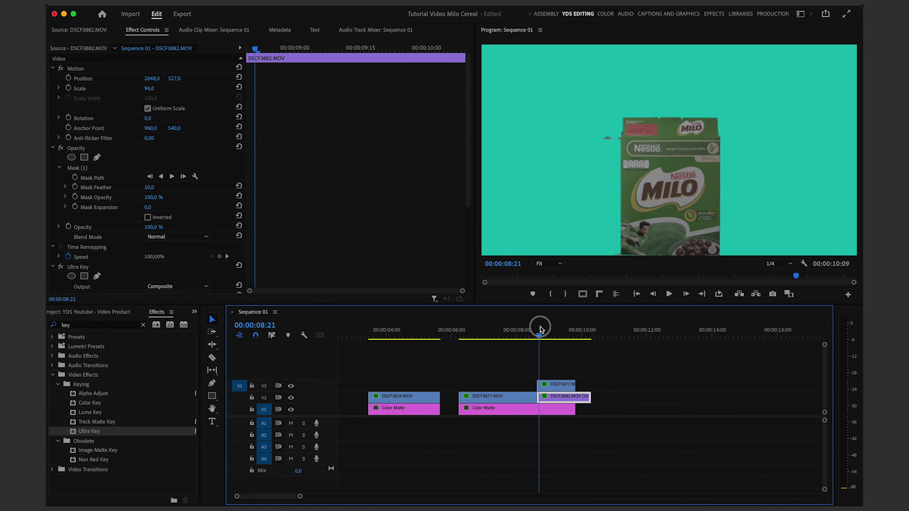
Keyframe the cereal's Scale from 63 at 08:19 to 92 at 09:01 and play it back
{"action": "left_click", "coordinate": [246, 49]}
{"action": "left_click", "coordinate": [68, 88]}
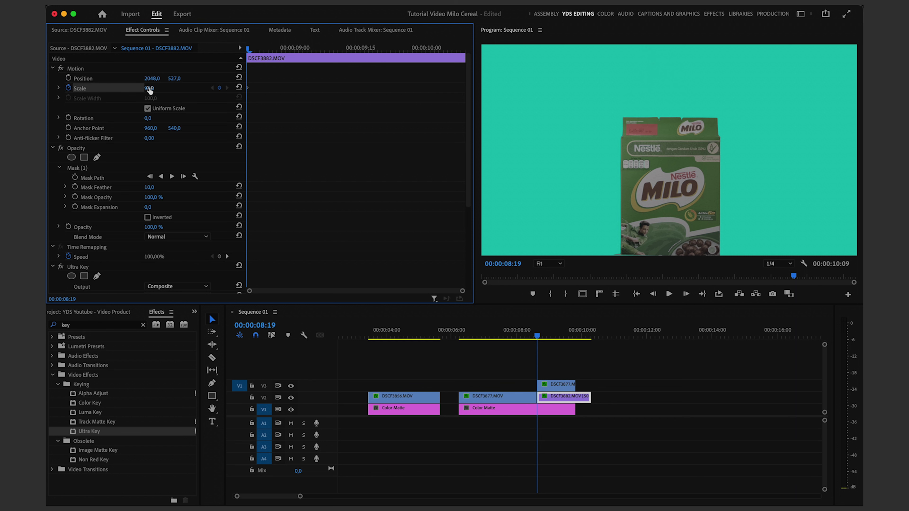
{"action": "left_click_drag", "start_coordinate": [248, 48], "coordinate": [299, 48]}
{"action": "left_click_drag", "start_coordinate": [149, 88], "coordinate": [159, 88]}
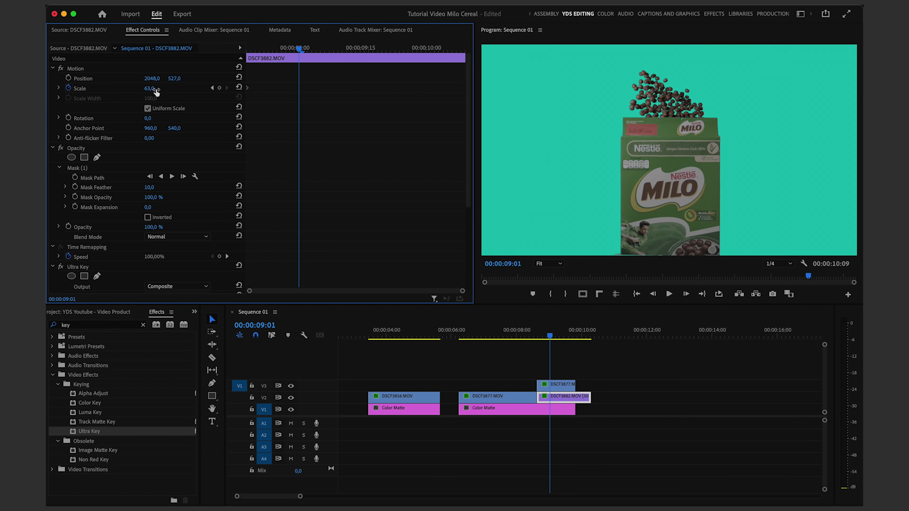
{"action": "left_click", "coordinate": [548, 338]}
{"action": "key", "text": "space"}
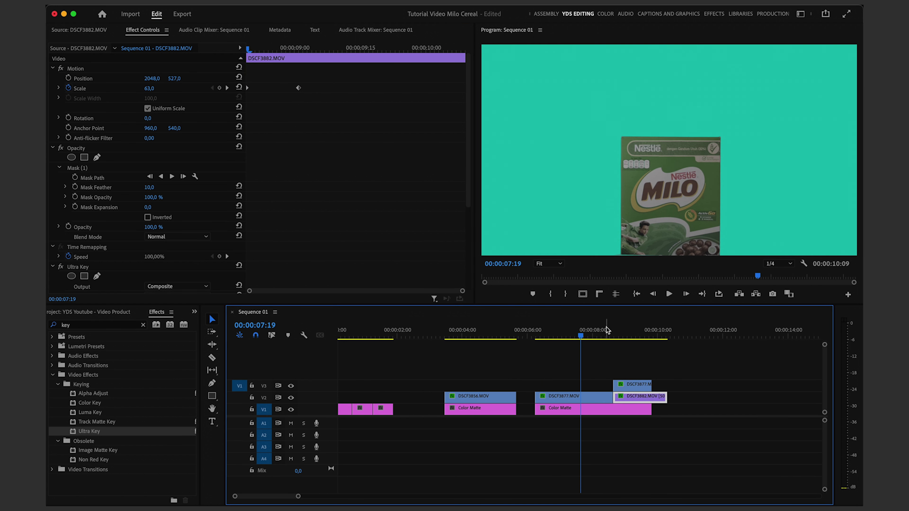
{"action": "left_click", "coordinate": [546, 336]}
{"action": "key", "text": "space"}
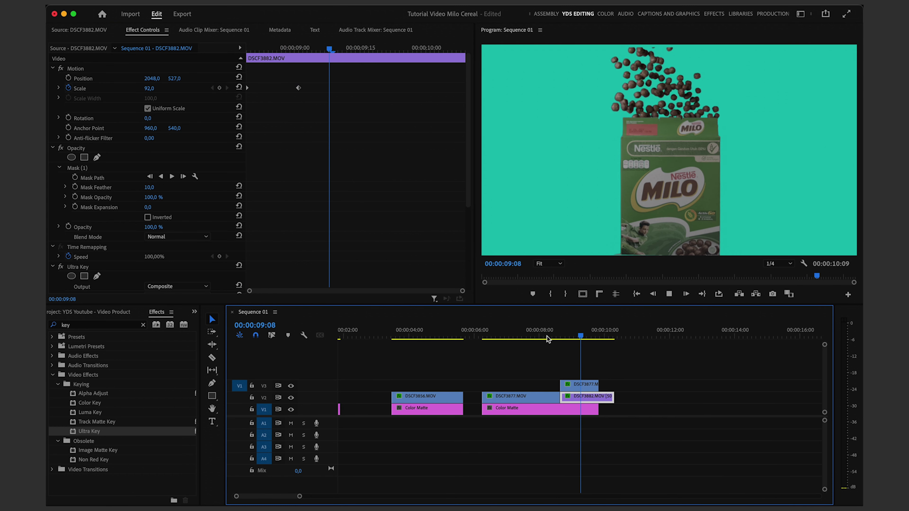
Slow DSCF3885 to 80% speed with Cmd+R and review the playback
{"action": "left_click", "coordinate": [547, 336]}
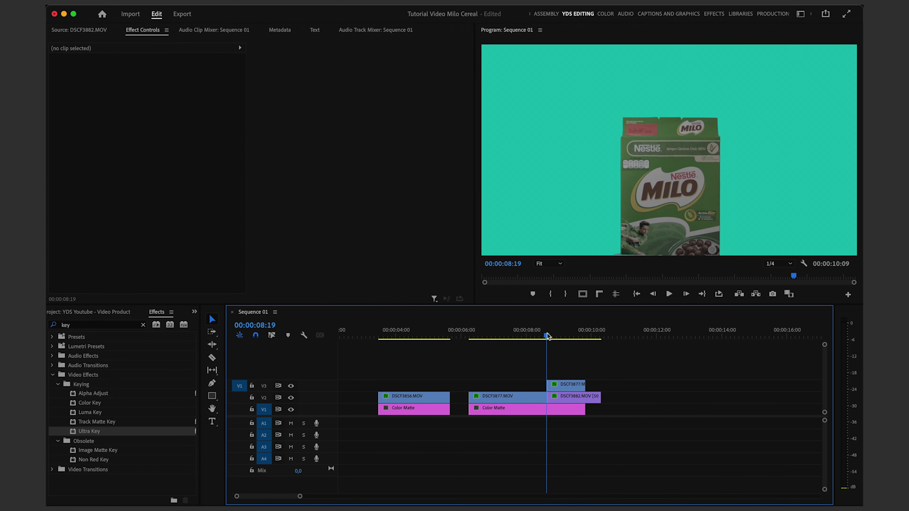
{"action": "key", "text": "space"}
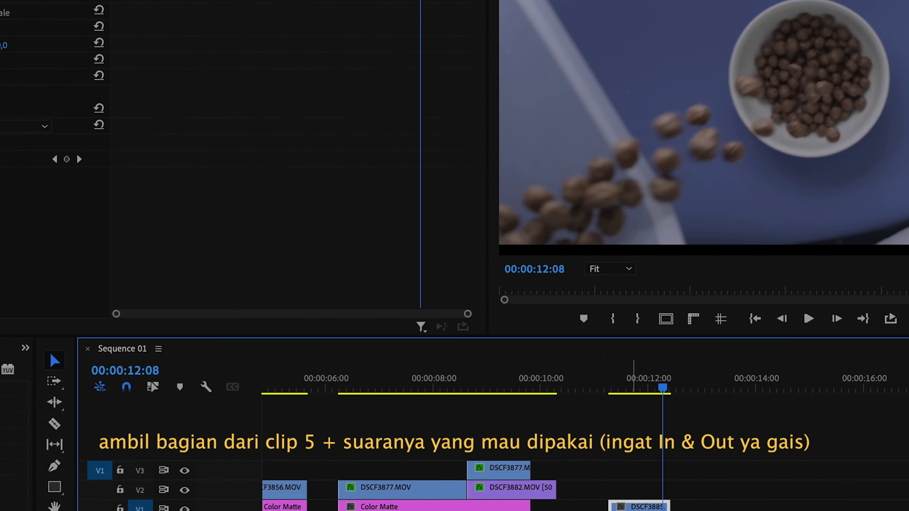
{"action": "key", "text": "super+r"}
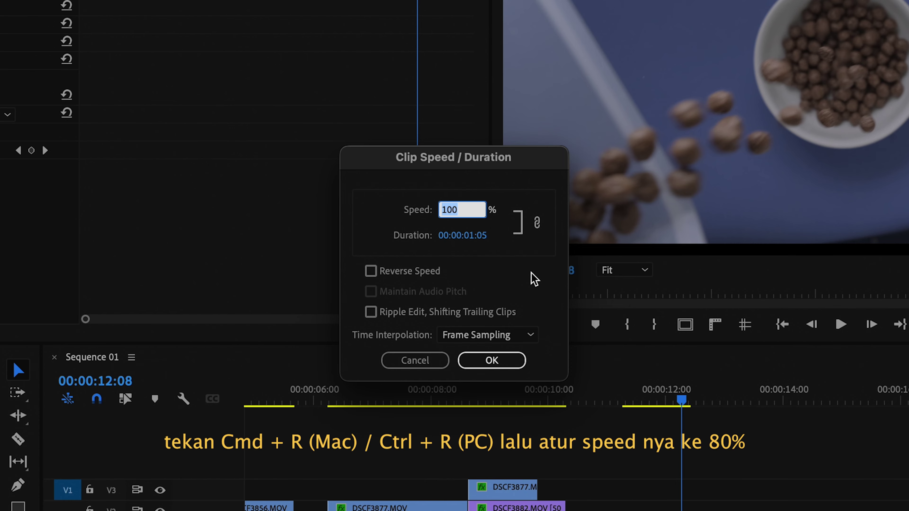
{"action": "key", "text": "Return"}
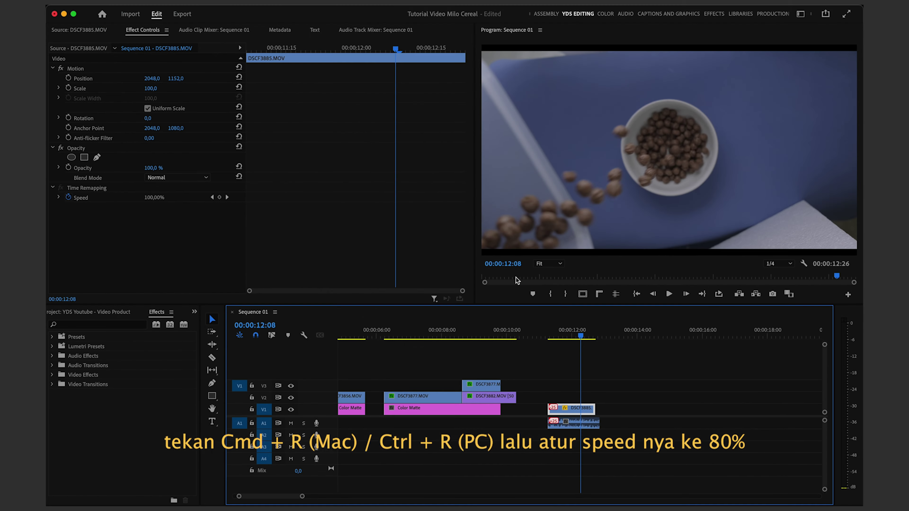
{"action": "key", "text": "space"}
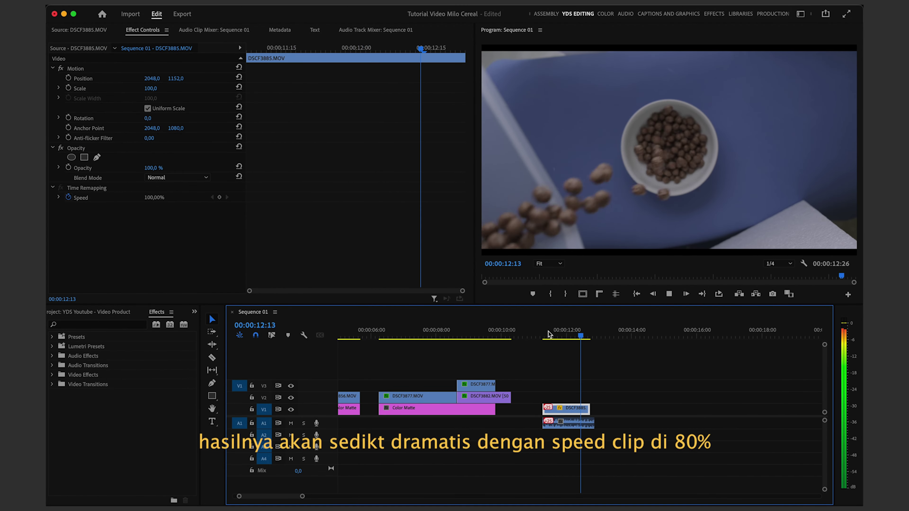
{"action": "key", "text": "space"}
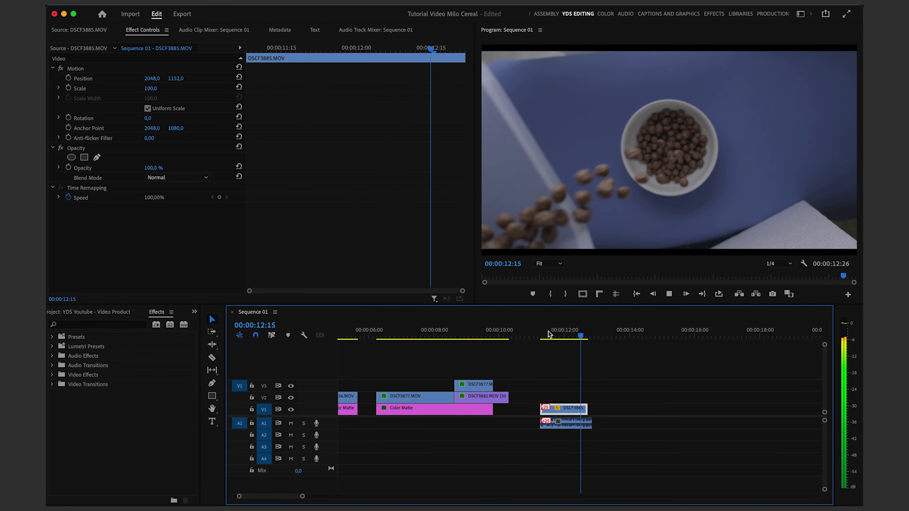
{"action": "key", "text": "space"}
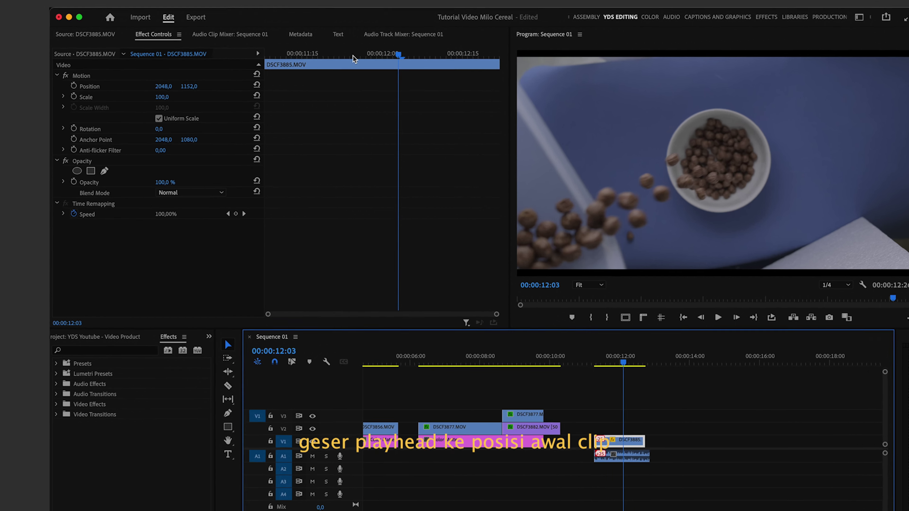
Keyframe DSCF3885's Scale from 174 at its start to 210 at its end
{"action": "left_click_drag", "start_coordinate": [371, 48], "coordinate": [246, 49]}
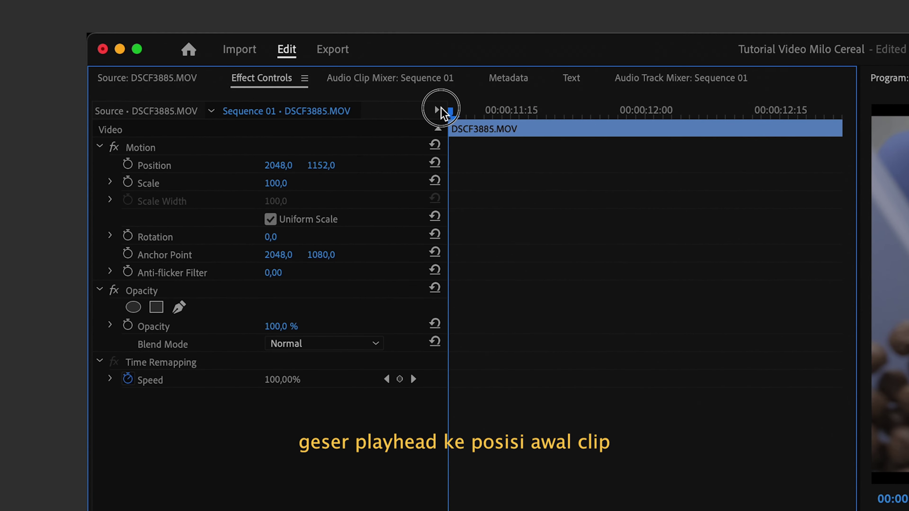
{"action": "left_click", "coordinate": [127, 181]}
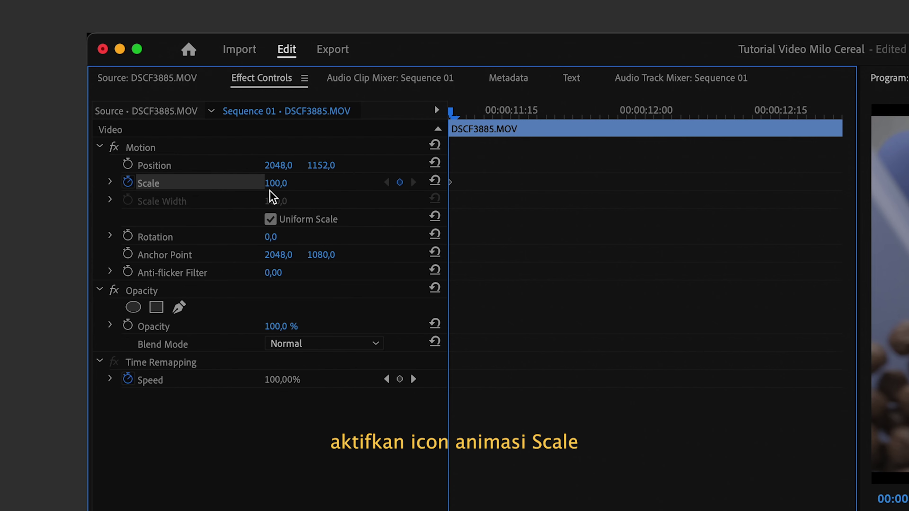
{"action": "left_click_drag", "start_coordinate": [273, 191], "coordinate": [286, 191]}
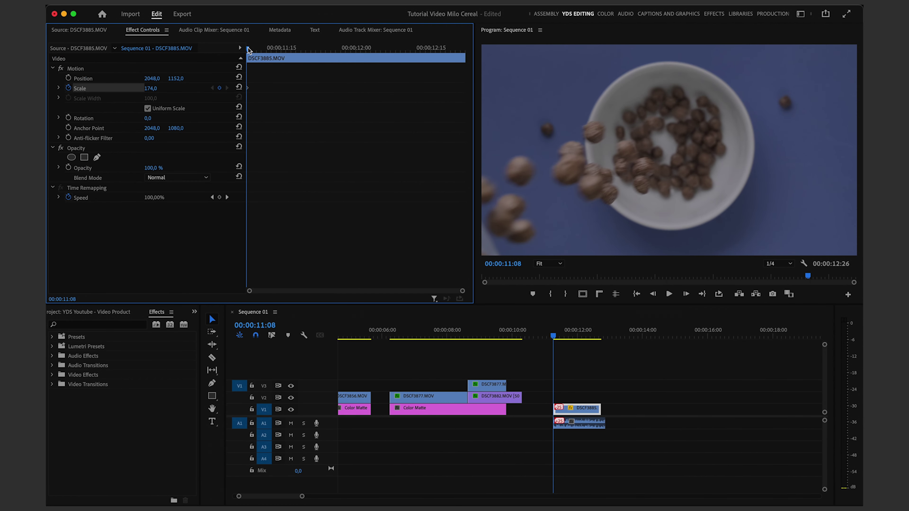
{"action": "left_click_drag", "start_coordinate": [249, 50], "coordinate": [464, 63]}
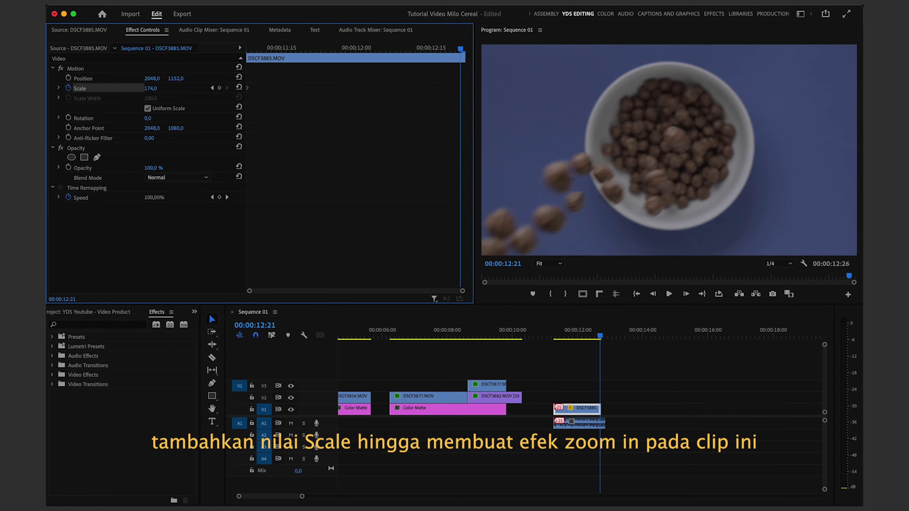
{"action": "left_click_drag", "start_coordinate": [150, 88], "coordinate": [163, 88]}
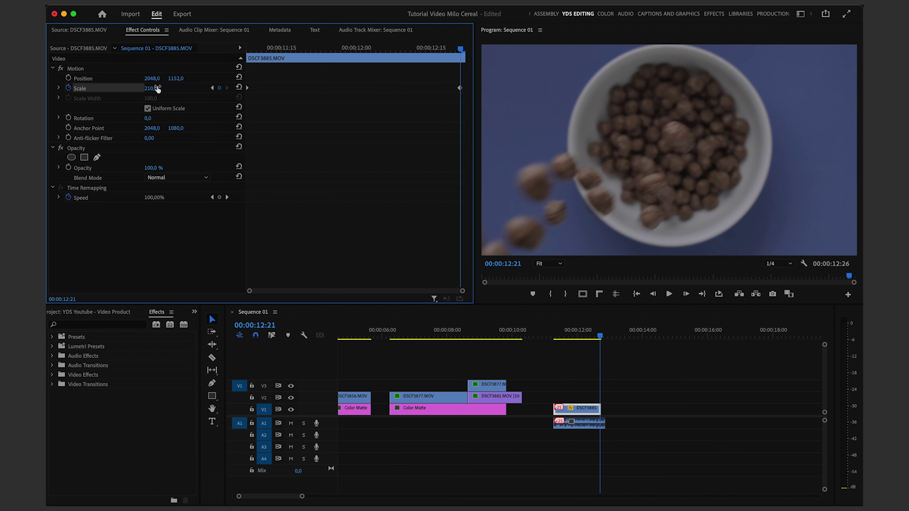
{"action": "left_click", "coordinate": [249, 49]}
{"action": "key", "text": "space"}
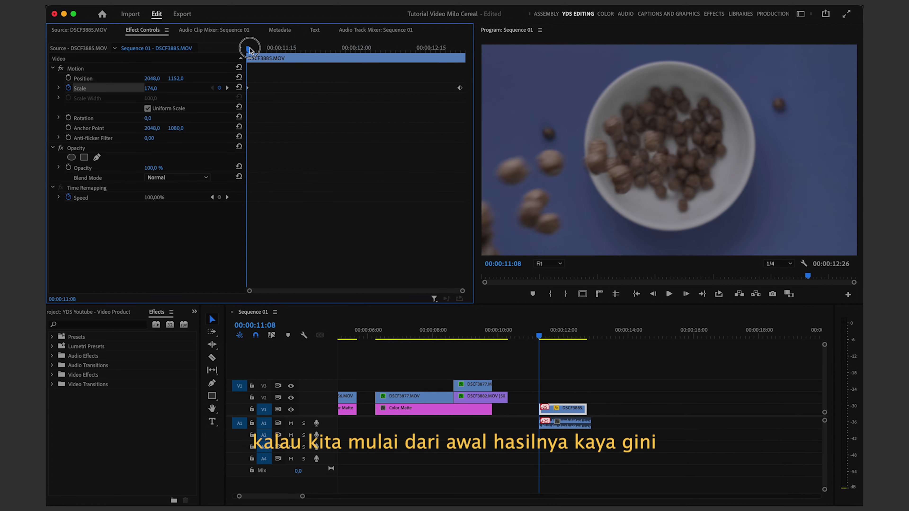
{"action": "left_click", "coordinate": [249, 49]}
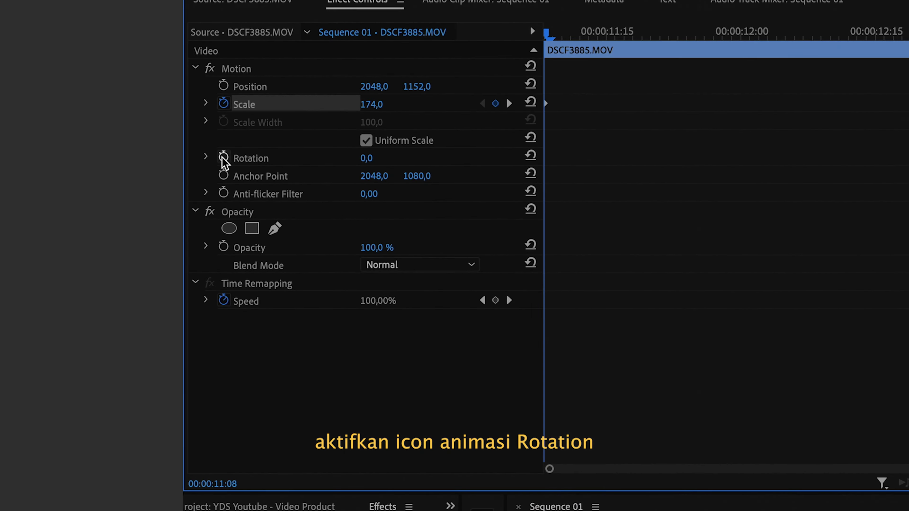
Keyframe Rotation so the clip tilts to -3° by its end, then preview
{"action": "left_click", "coordinate": [68, 118]}
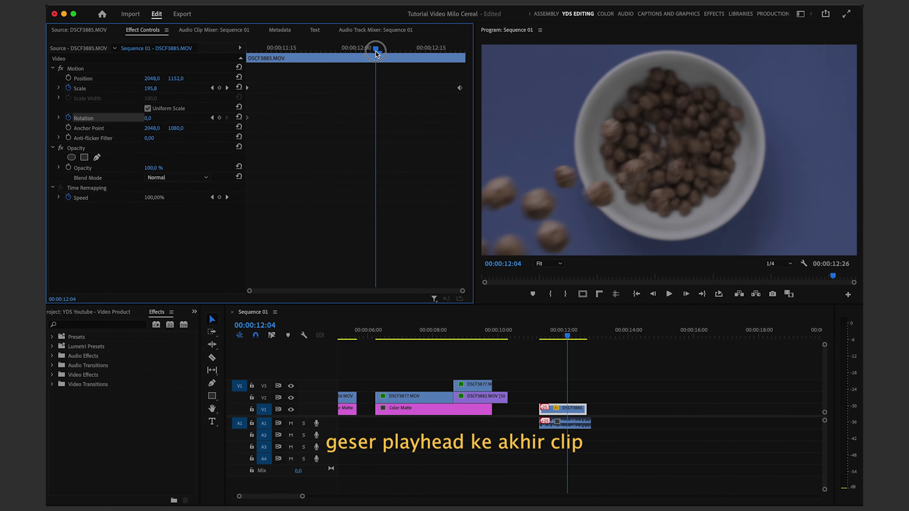
{"action": "left_click_drag", "start_coordinate": [249, 49], "coordinate": [464, 61]}
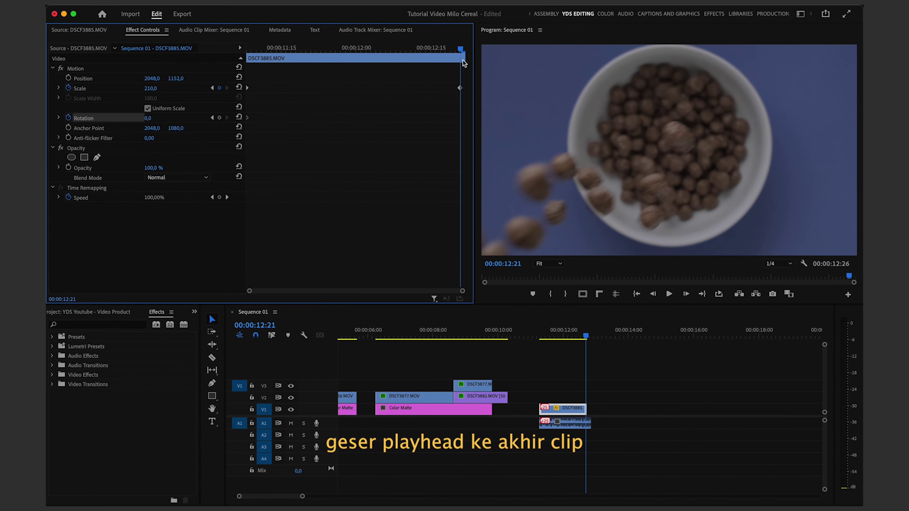
{"action": "mouse_move", "coordinate": [148, 118]}
{"action": "left_mouse_down"}
{"action": "mouse_move", "coordinate": [140, 118]}
{"action": "mouse_move", "coordinate": [168, 118]}
{"action": "mouse_move", "coordinate": [157, 118]}
{"action": "left_mouse_up"}
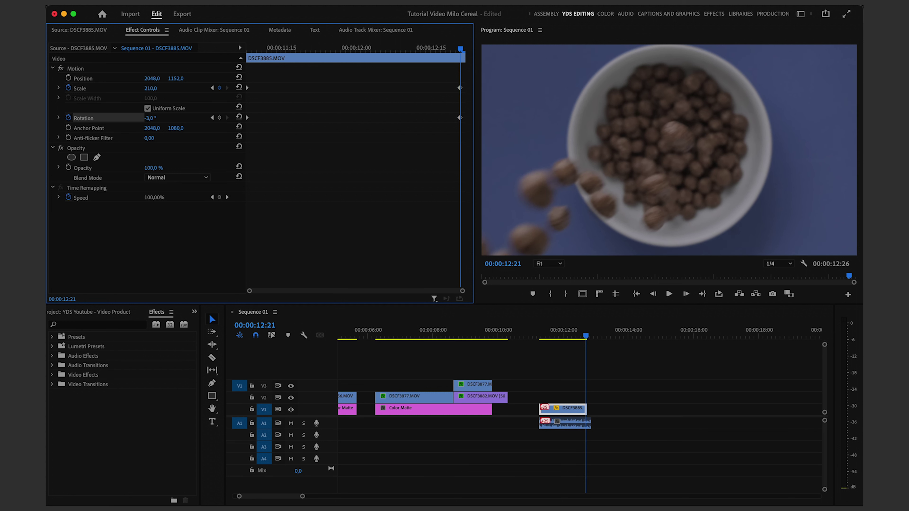
{"action": "left_click_drag", "start_coordinate": [367, 52], "coordinate": [246, 52]}
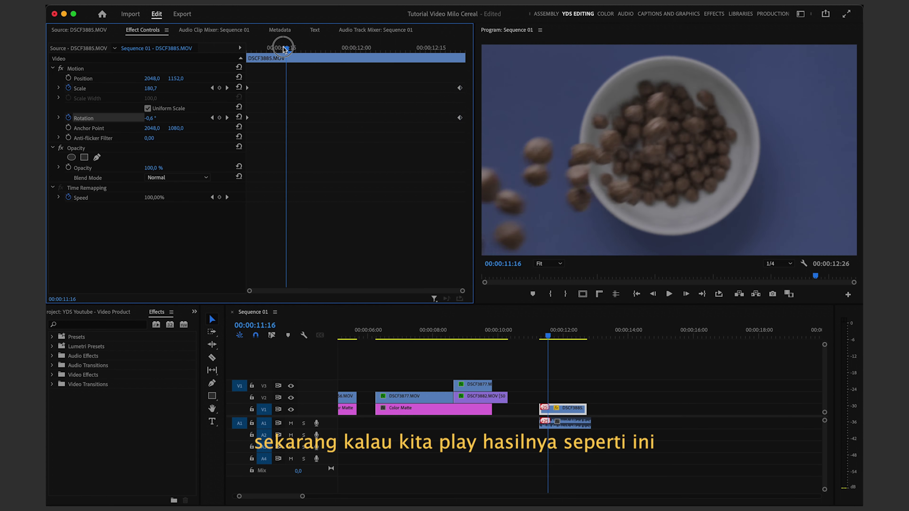
{"action": "key", "text": "space"}
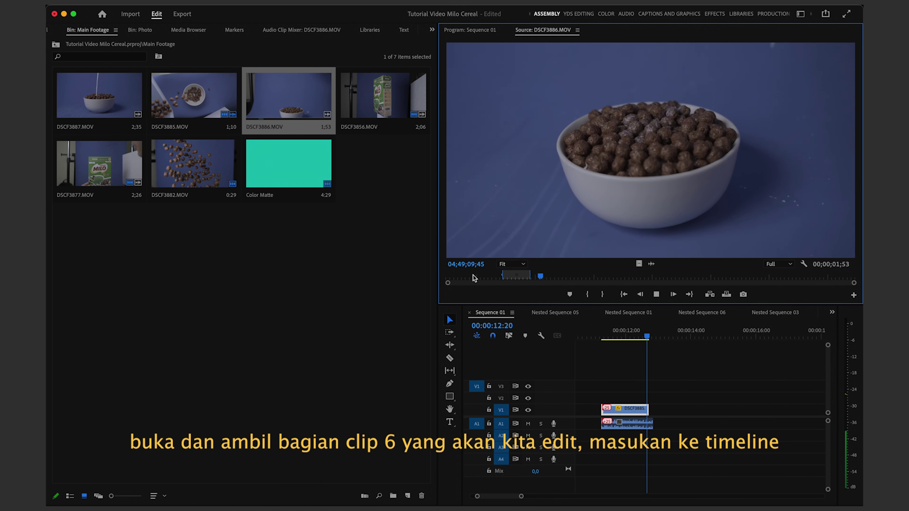
Place DSCF3886's video on V1 after DSCF3885 and enlarge it to Scale 112
{"action": "key", "text": "space"}
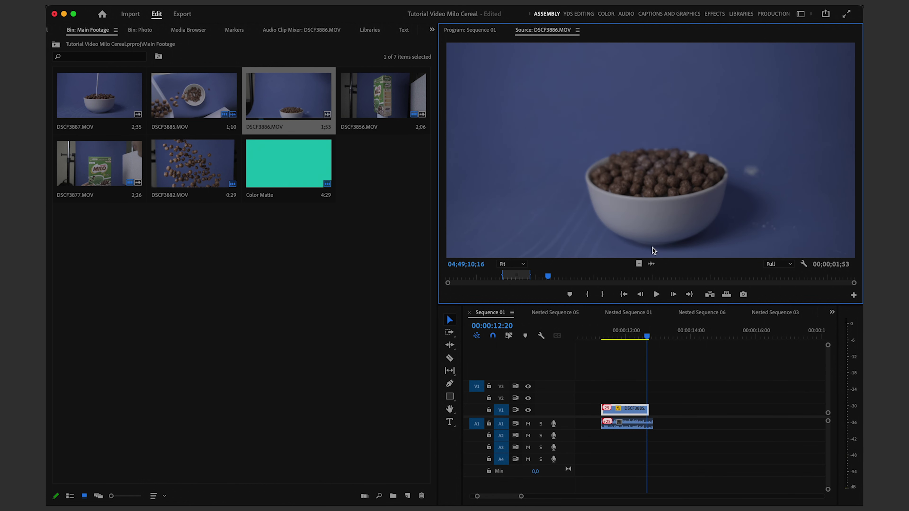
{"action": "left_click_drag", "start_coordinate": [640, 267], "coordinate": [692, 408]}
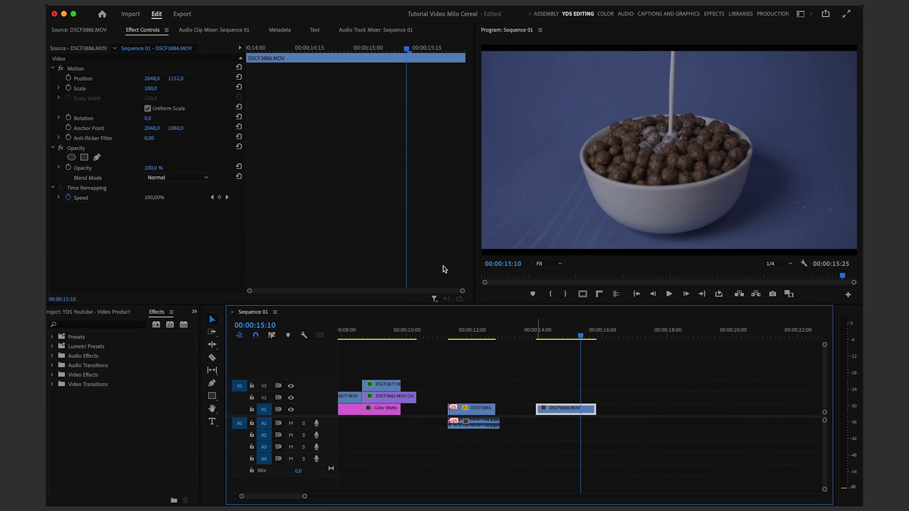
{"action": "left_click", "coordinate": [152, 89]}
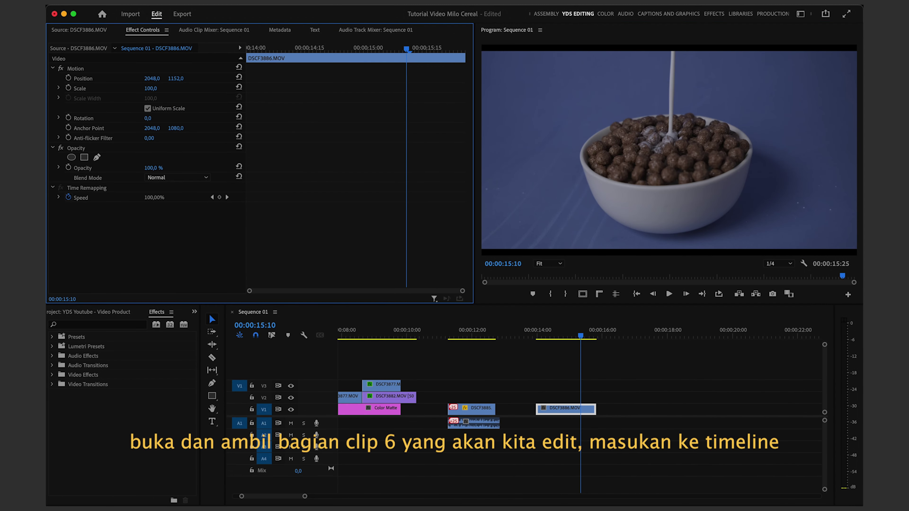
{"action": "left_click_drag", "start_coordinate": [152, 88], "coordinate": [157, 89]}
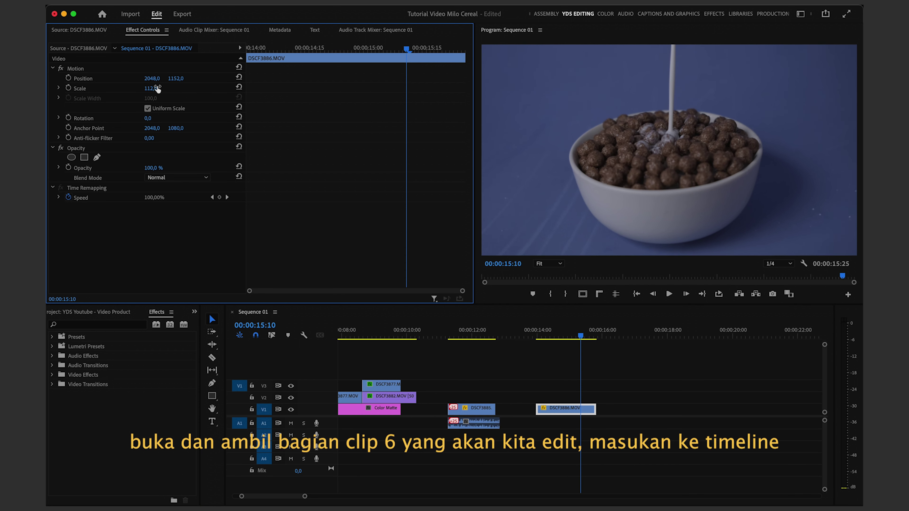
{"action": "left_click", "coordinate": [542, 335]}
{"action": "key", "text": "space"}
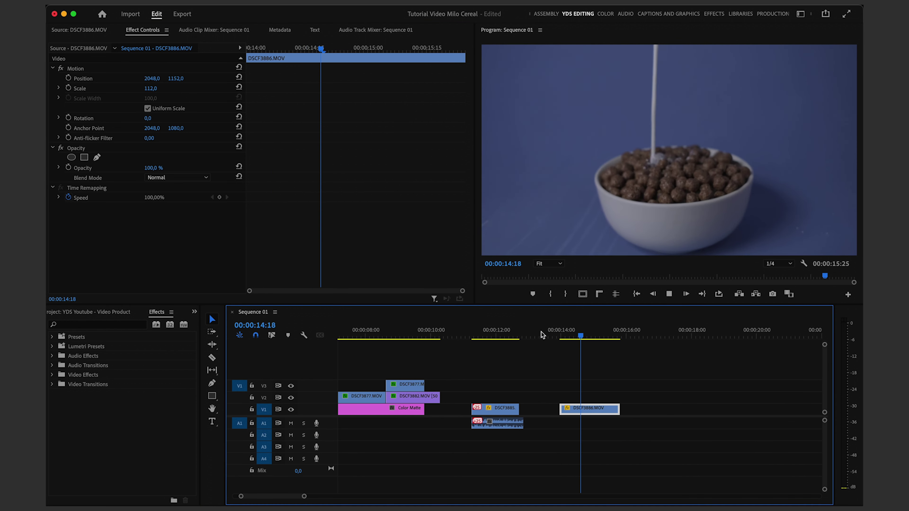
{"action": "key", "text": "space"}
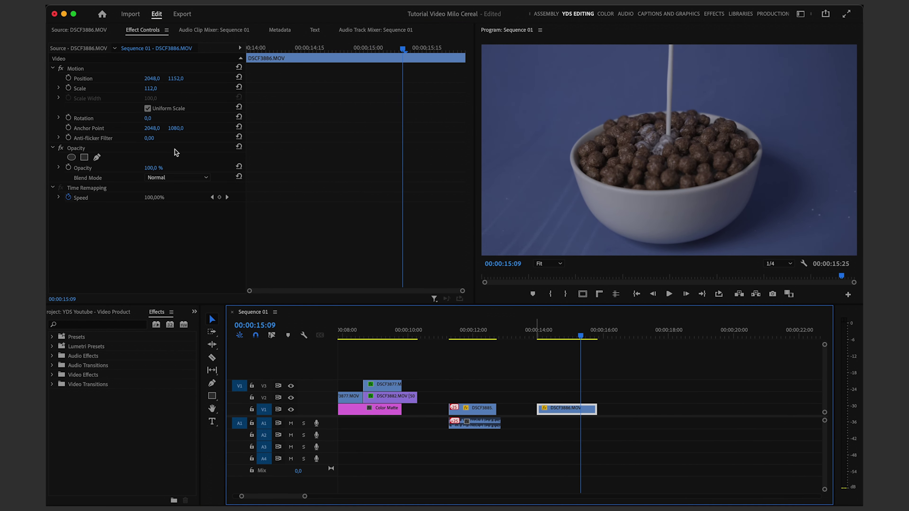
Set DSCF3886 to Scale 126 and Rotation 2°, previewing from 14:17
{"action": "left_click_drag", "start_coordinate": [147, 118], "coordinate": [152, 118]}
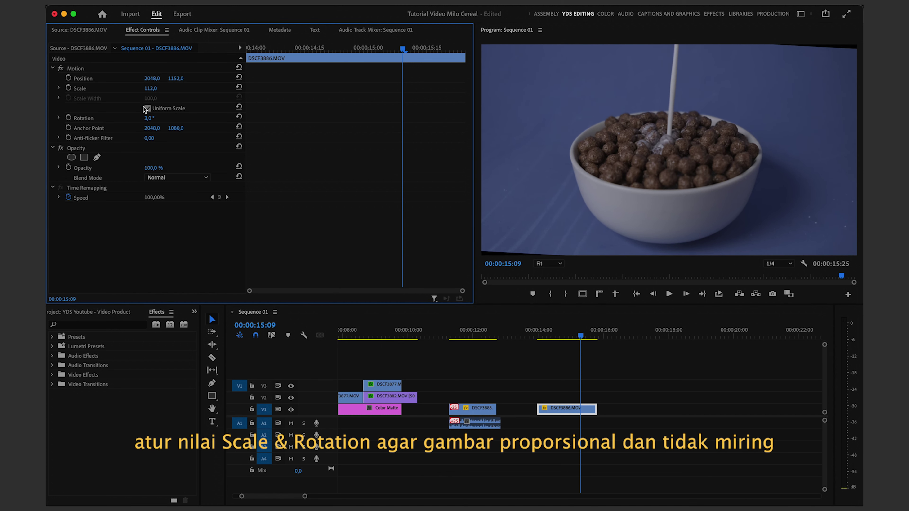
{"action": "key", "text": "Down"}
{"action": "type", "text": "126"}
{"action": "key", "text": "Return"}
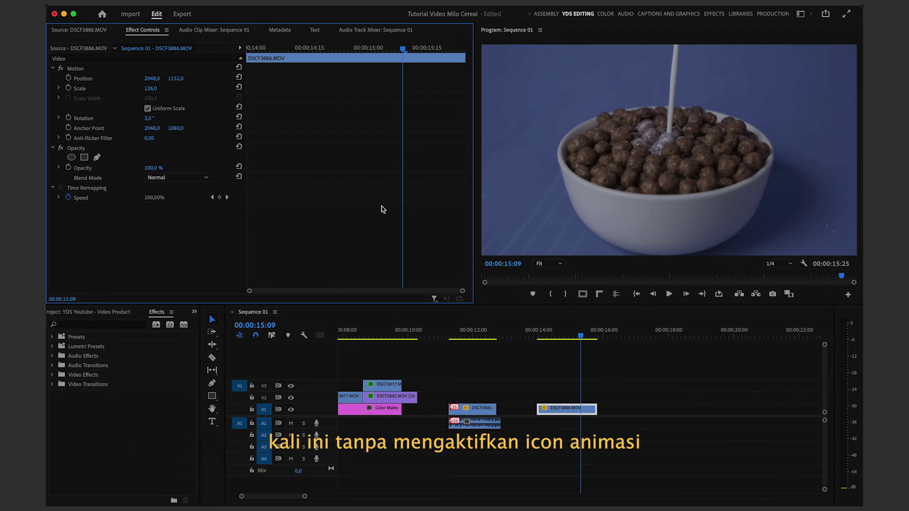
{"action": "left_click", "coordinate": [540, 336]}
{"action": "key", "text": "space"}
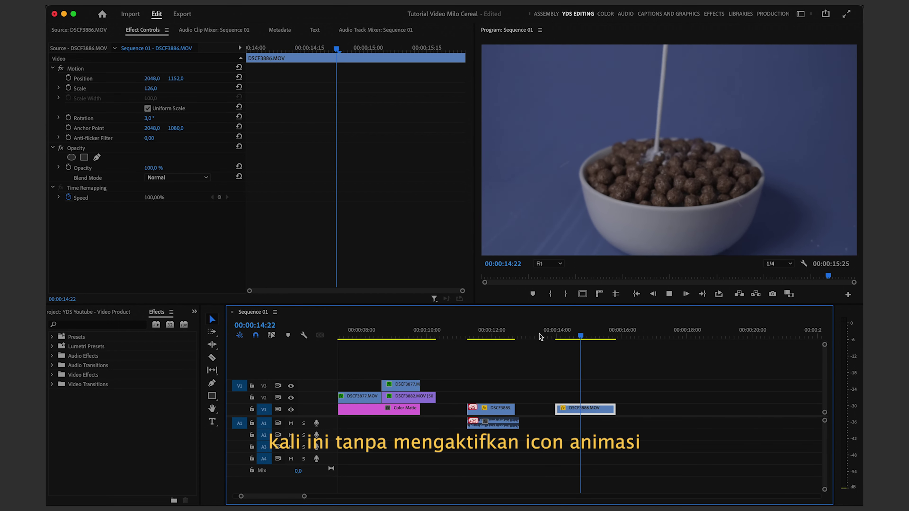
{"action": "left_click", "coordinate": [539, 336]}
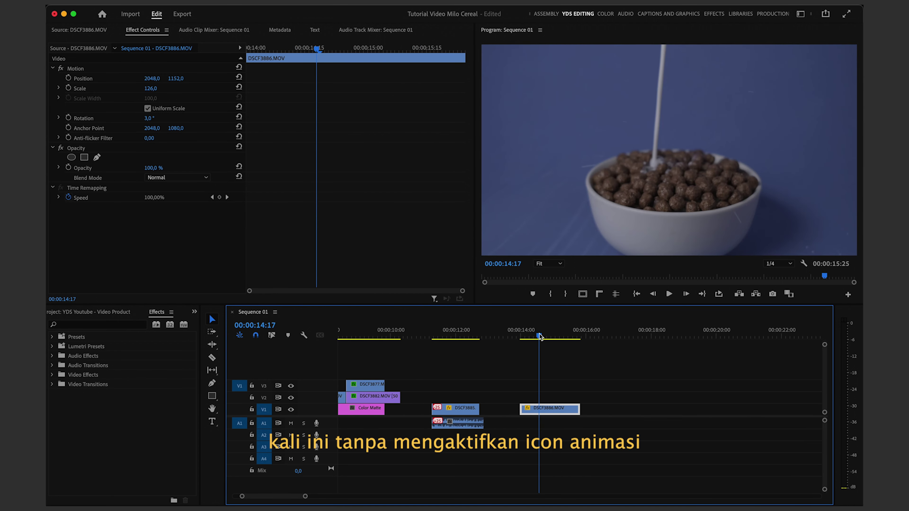
{"action": "key", "text": "space"}
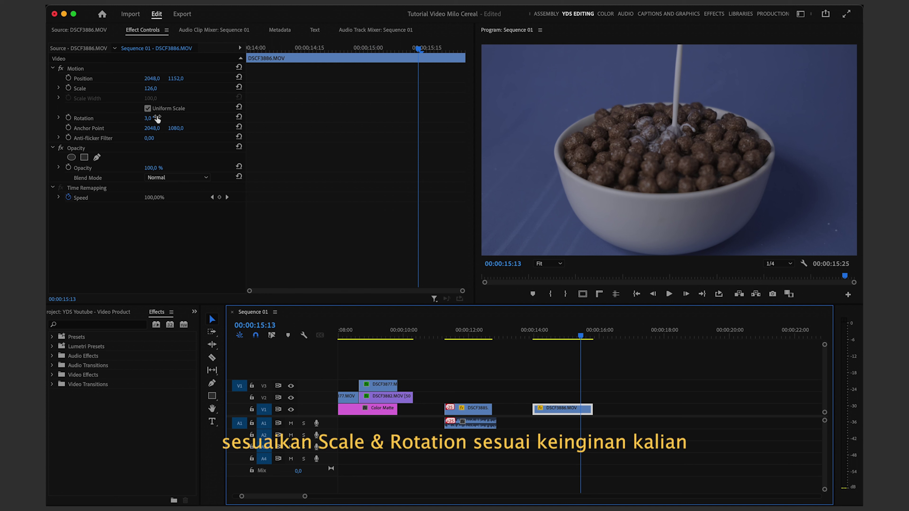
{"action": "left_click_drag", "start_coordinate": [149, 118], "coordinate": [148, 118]}
{"action": "left_click", "coordinate": [534, 338]}
{"action": "key", "text": "space"}
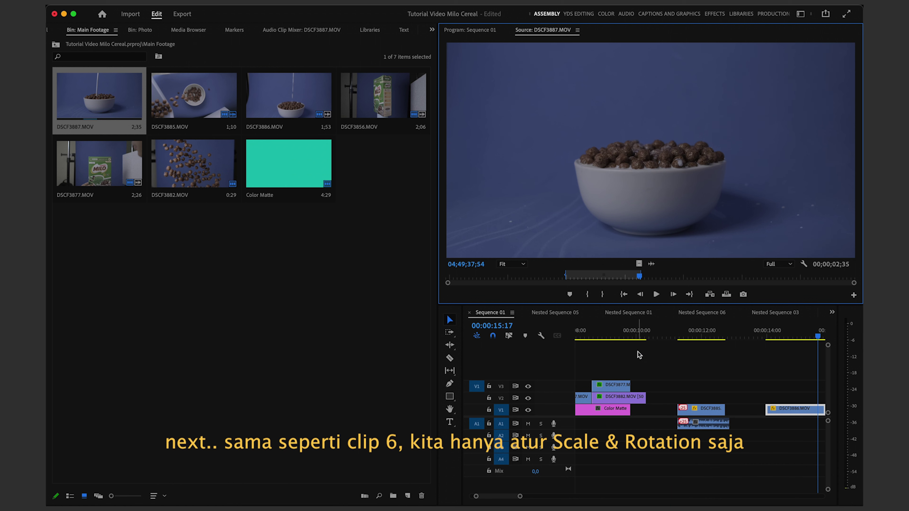
Add DSCF3887.MOV to V1 after DSCF3886 and switch to the YDS Editing workspace
{"action": "scroll", "coordinate": [638, 354], "scroll_direction": "down", "scroll_amount": 5}
{"action": "scroll", "coordinate": [639, 354], "scroll_direction": "down", "scroll_amount": 1}
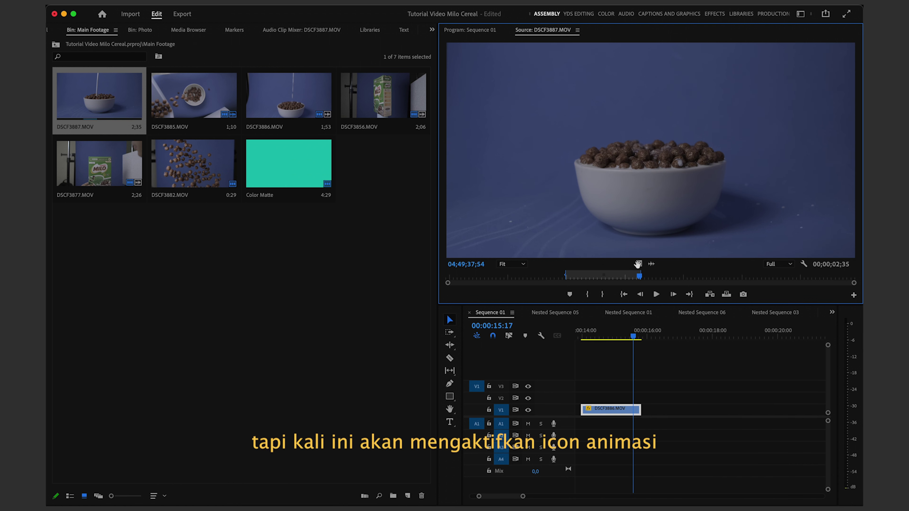
{"action": "left_click_drag", "start_coordinate": [640, 264], "coordinate": [680, 410]}
{"action": "left_click", "coordinate": [657, 338]}
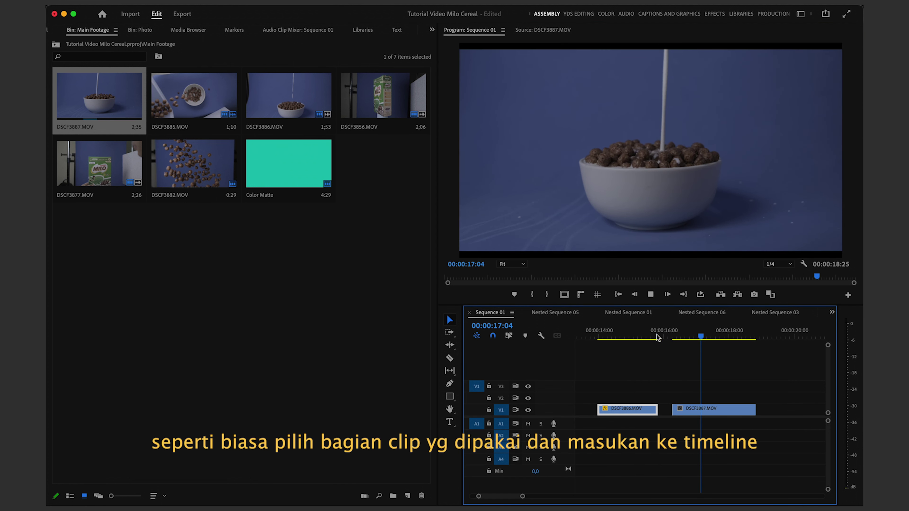
{"action": "key", "text": "space"}
{"action": "left_click", "coordinate": [690, 410]}
{"action": "left_click", "coordinate": [586, 17]}
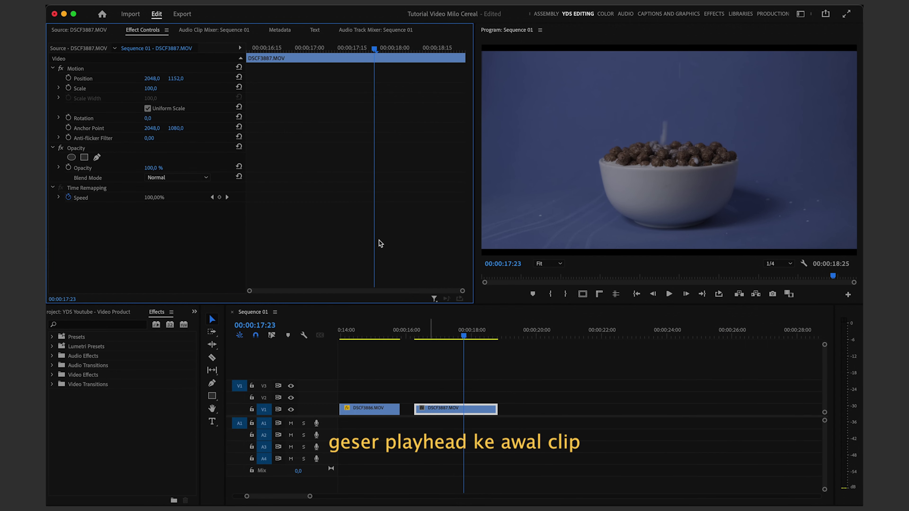
Keyframe DSCF3887's Scale from 125 at the clip start to 154 near its end
{"action": "left_click_drag", "start_coordinate": [374, 48], "coordinate": [242, 49]}
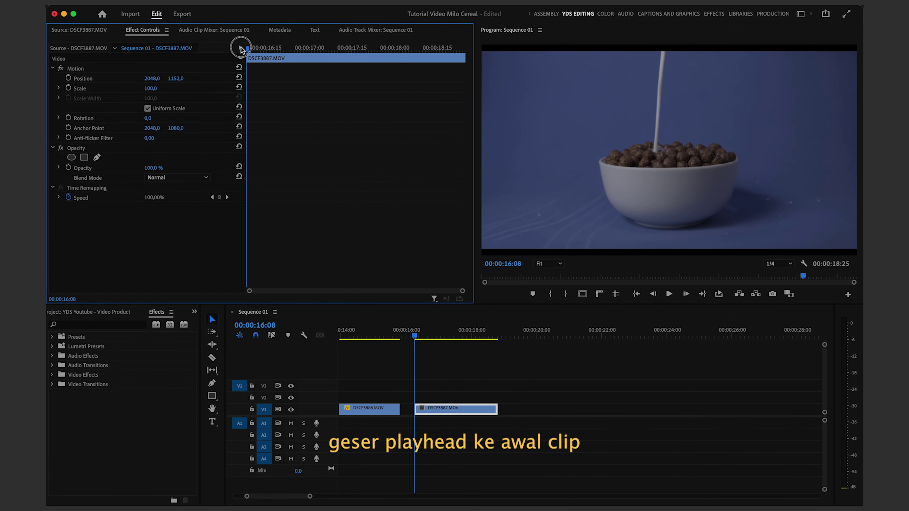
{"action": "left_click_drag", "start_coordinate": [151, 92], "coordinate": [161, 92]}
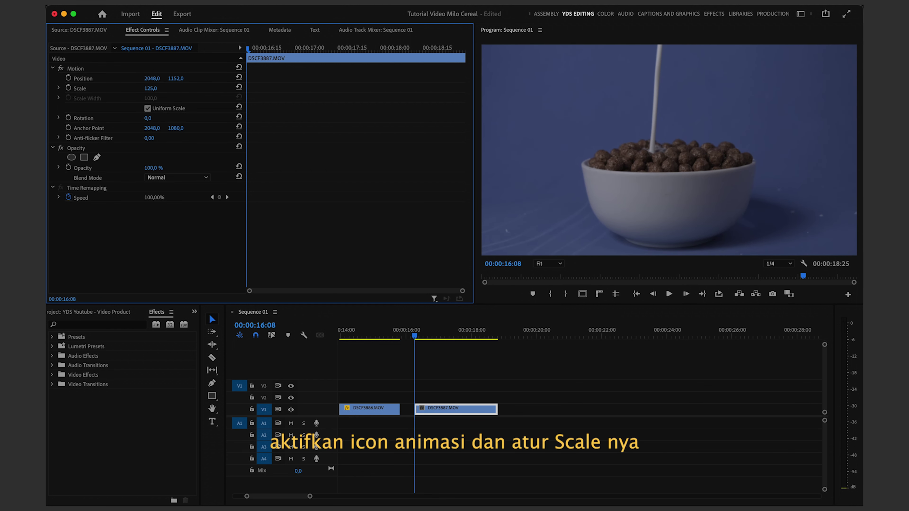
{"action": "left_click", "coordinate": [69, 89]}
{"action": "left_click_drag", "start_coordinate": [252, 51], "coordinate": [464, 51]}
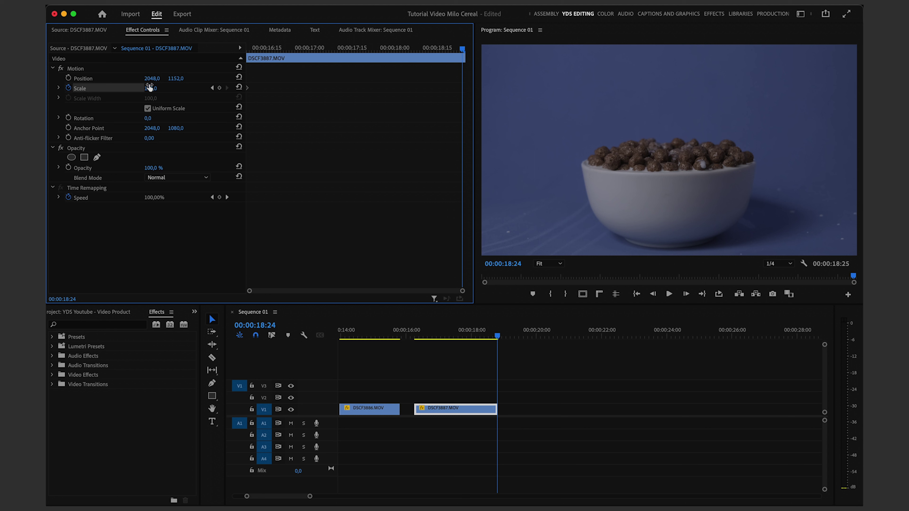
{"action": "left_click_drag", "start_coordinate": [150, 89], "coordinate": [168, 89]}
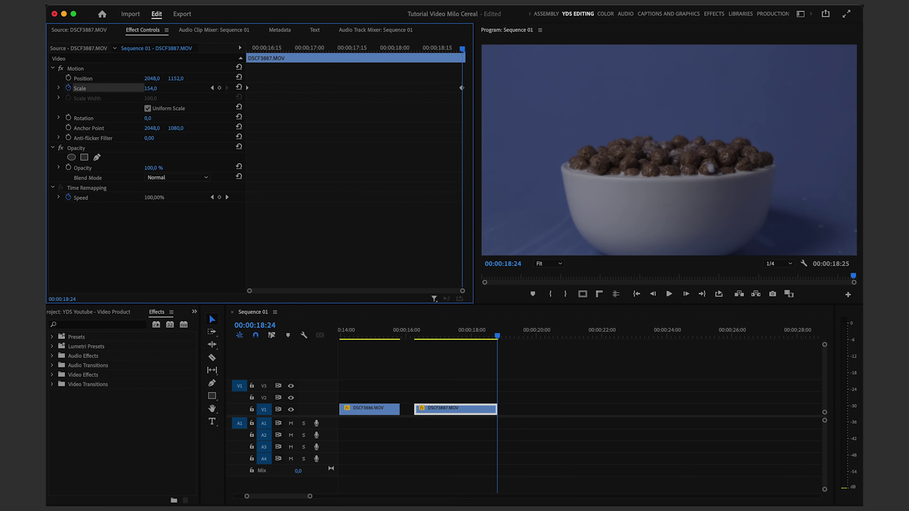
{"action": "left_click_drag", "start_coordinate": [265, 48], "coordinate": [239, 54]}
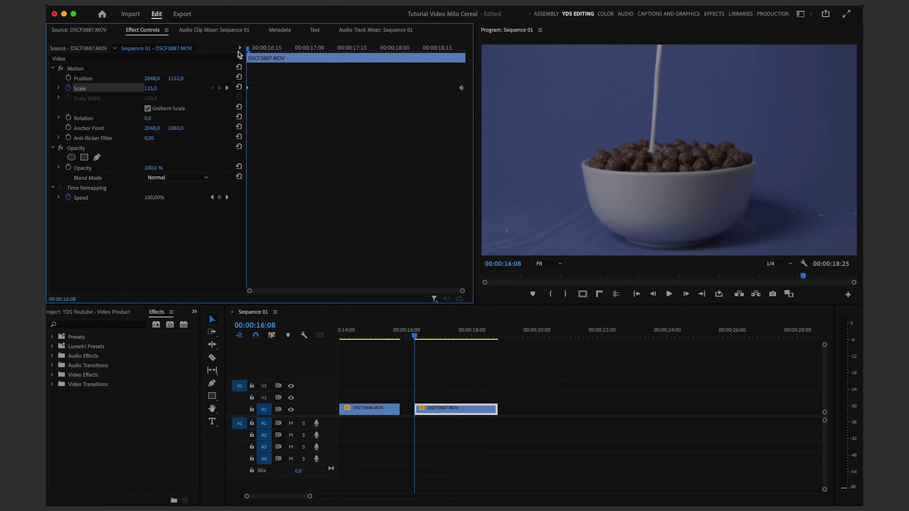
{"action": "key", "text": "space"}
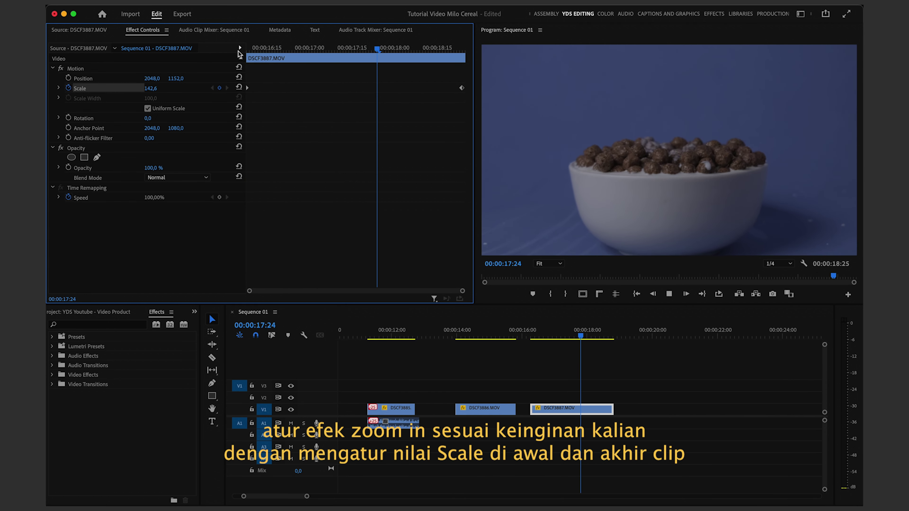
{"action": "key", "text": "space"}
Rotate DSCF3887 to 1° and play the clip to check it
{"action": "left_click_drag", "start_coordinate": [297, 47], "coordinate": [247, 48]}
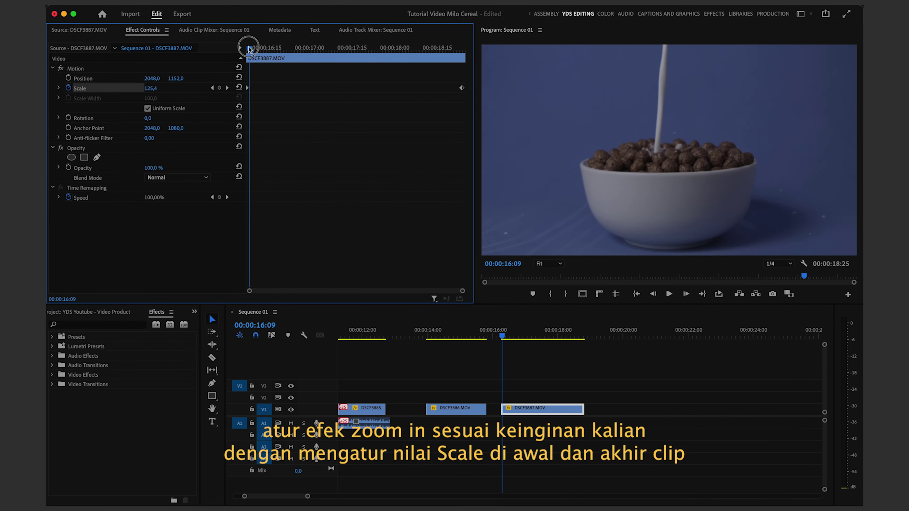
{"action": "left_click_drag", "start_coordinate": [149, 120], "coordinate": [153, 121]}
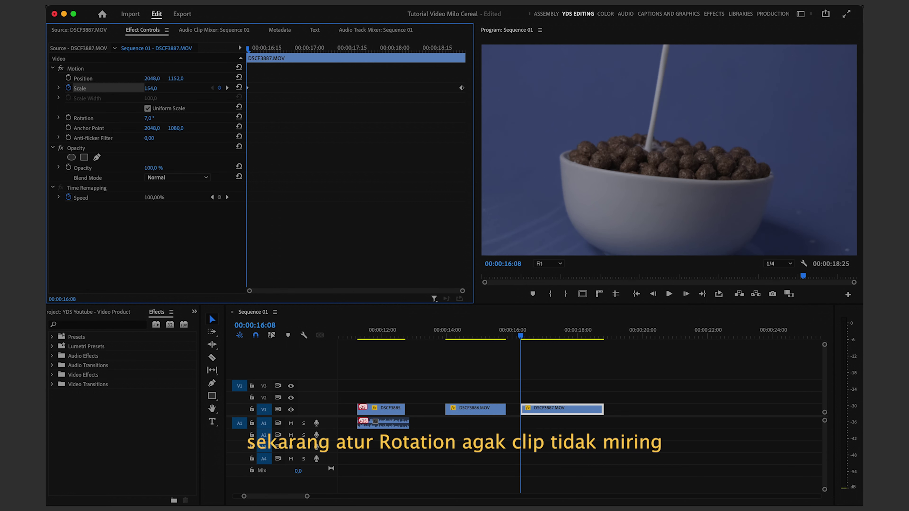
{"action": "left_click_drag", "start_coordinate": [153, 118], "coordinate": [154, 119]}
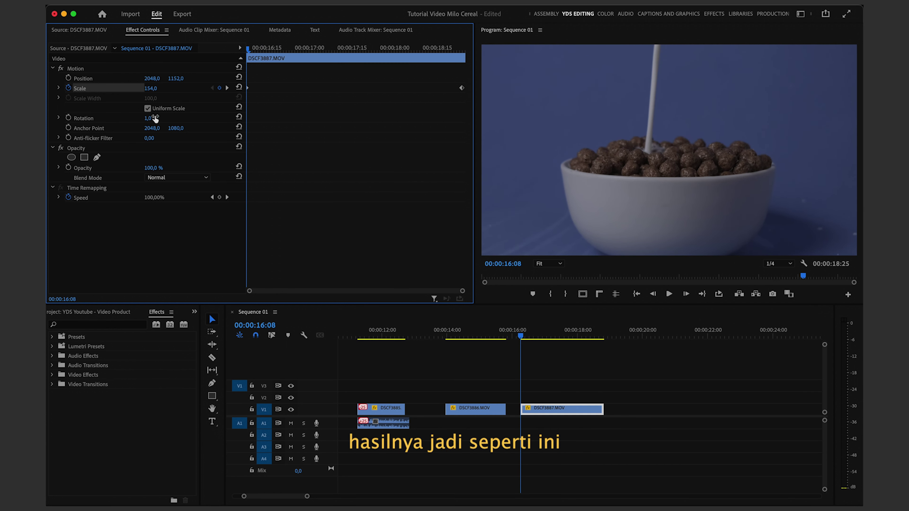
{"action": "left_click_drag", "start_coordinate": [425, 47], "coordinate": [247, 48]}
{"action": "key", "text": "space"}
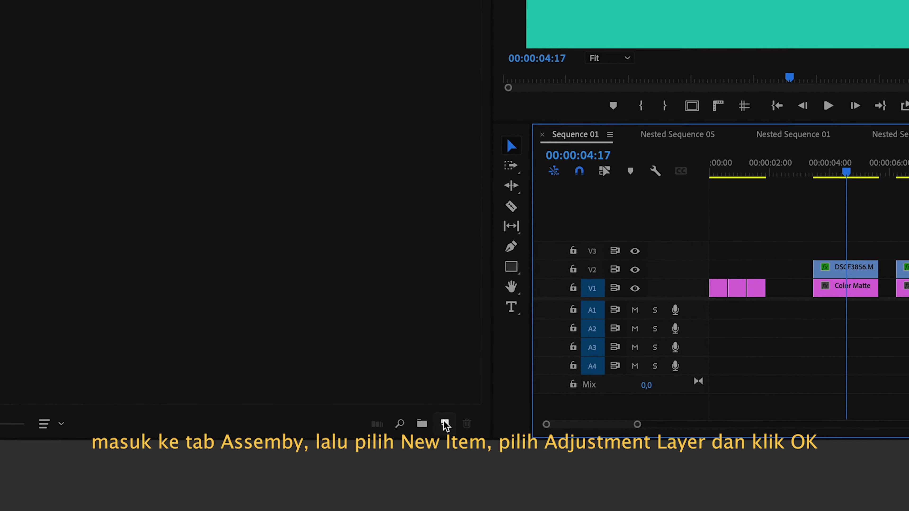
Create an Adjustment Layer on V4, starting at the sequence start and stretched over all clips
{"action": "left_click", "coordinate": [459, 395]}
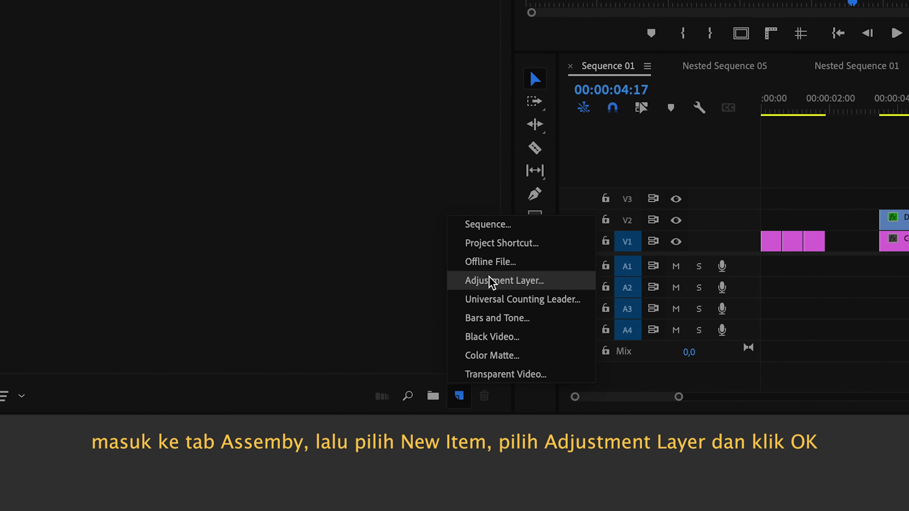
{"action": "left_click", "coordinate": [489, 280]}
{"action": "left_click", "coordinate": [588, 314]}
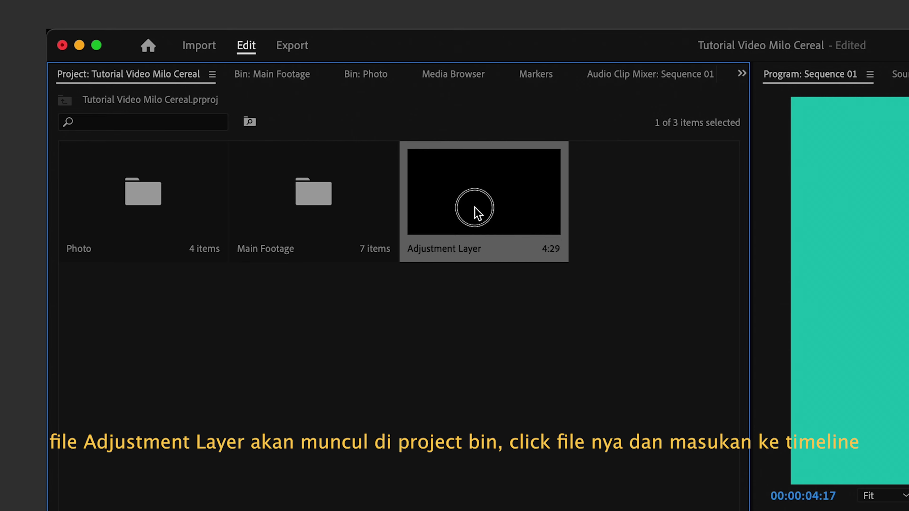
{"action": "mouse_move", "coordinate": [474, 207]}
{"action": "left_mouse_down"}
{"action": "mouse_move", "coordinate": [421, 250]}
{"action": "mouse_move", "coordinate": [434, 251]}
{"action": "left_mouse_up"}
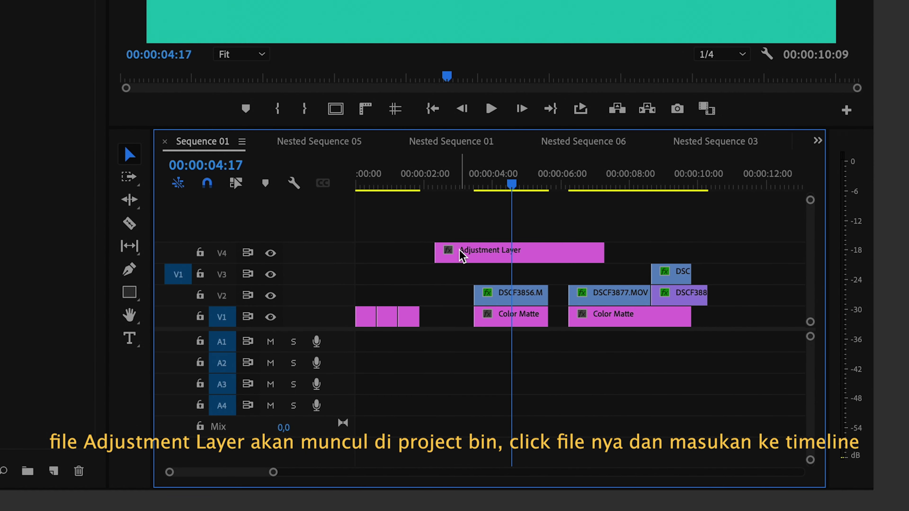
{"action": "mouse_move", "coordinate": [492, 258]}
{"action": "left_mouse_down"}
{"action": "mouse_move", "coordinate": [423, 258]}
{"action": "mouse_move", "coordinate": [434, 261]}
{"action": "left_mouse_up"}
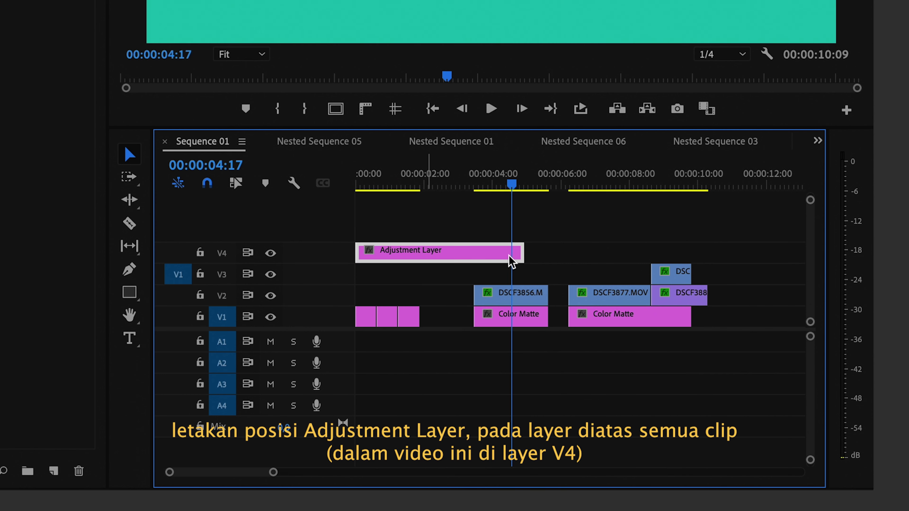
{"action": "left_click_drag", "start_coordinate": [522, 254], "coordinate": [714, 254]}
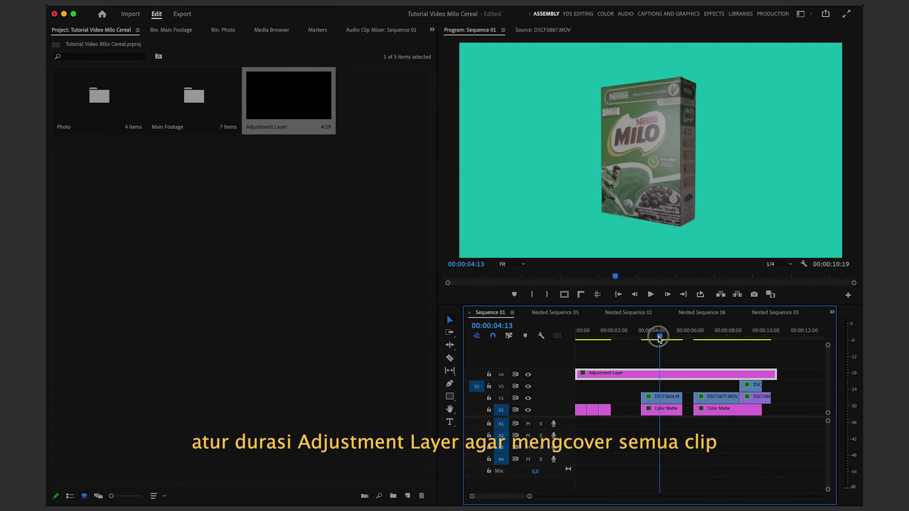
{"action": "left_click_drag", "start_coordinate": [555, 219], "coordinate": [665, 338]}
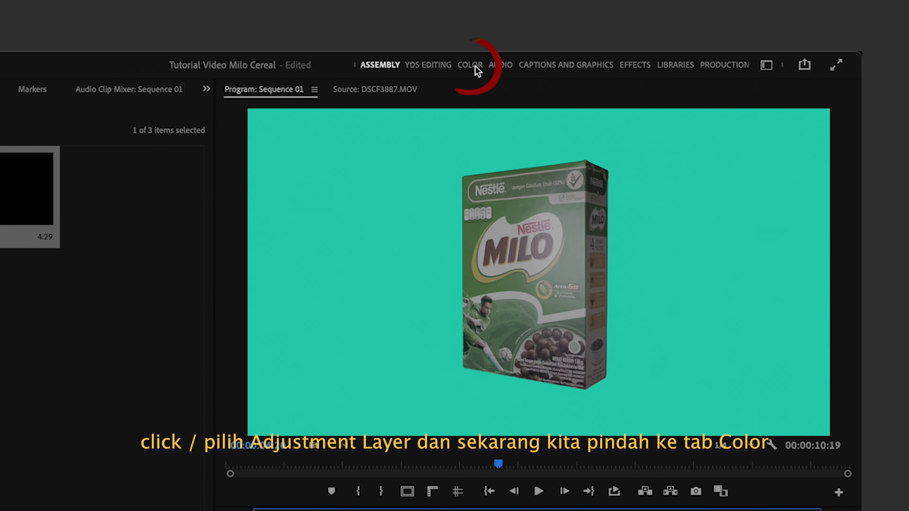
In the Color workspace, grade the Adjustment Layer: Saturation 175,7, Exposure 1,2, Contrast 25,7, Highlights -43,2
{"action": "left_click", "coordinate": [470, 64]}
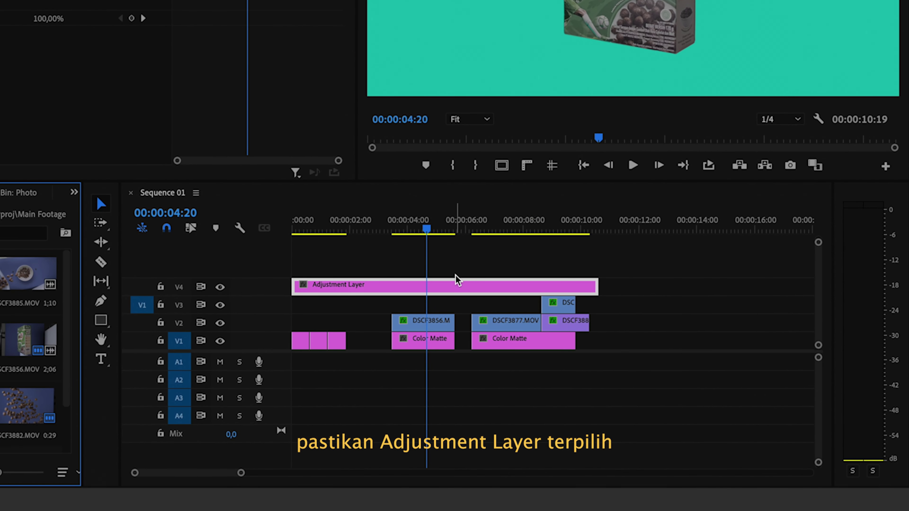
{"action": "left_click", "coordinate": [461, 281]}
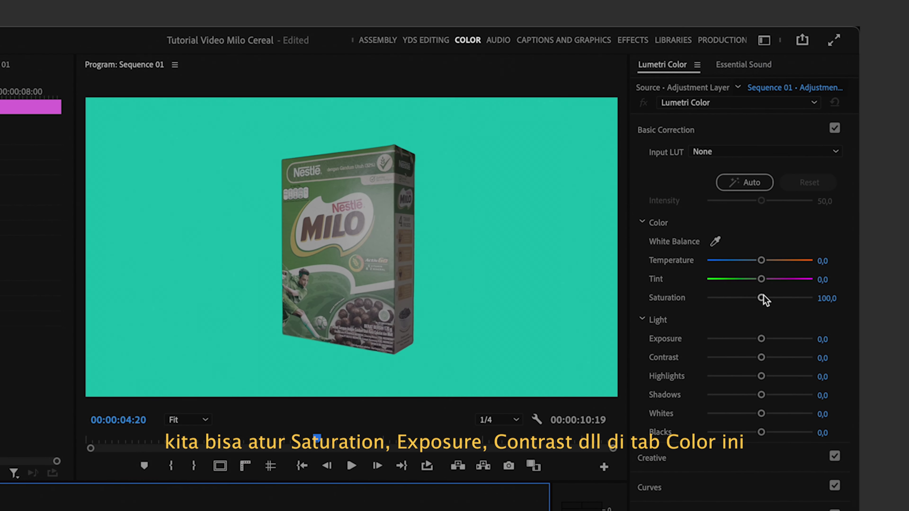
{"action": "left_click_drag", "start_coordinate": [760, 298], "coordinate": [800, 299]}
{"action": "left_click_drag", "start_coordinate": [761, 339], "coordinate": [769, 338]}
{"action": "left_click_drag", "start_coordinate": [761, 376], "coordinate": [736, 376]}
{"action": "left_click_drag", "start_coordinate": [768, 338], "coordinate": [773, 357]}
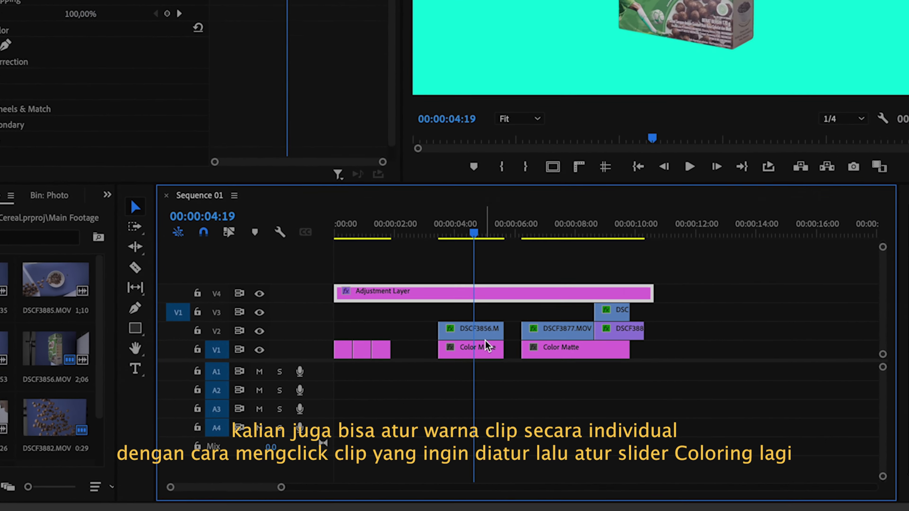
Cool the first Color Matte to temperature -27,0 and darken its exposure
{"action": "left_click", "coordinate": [391, 408]}
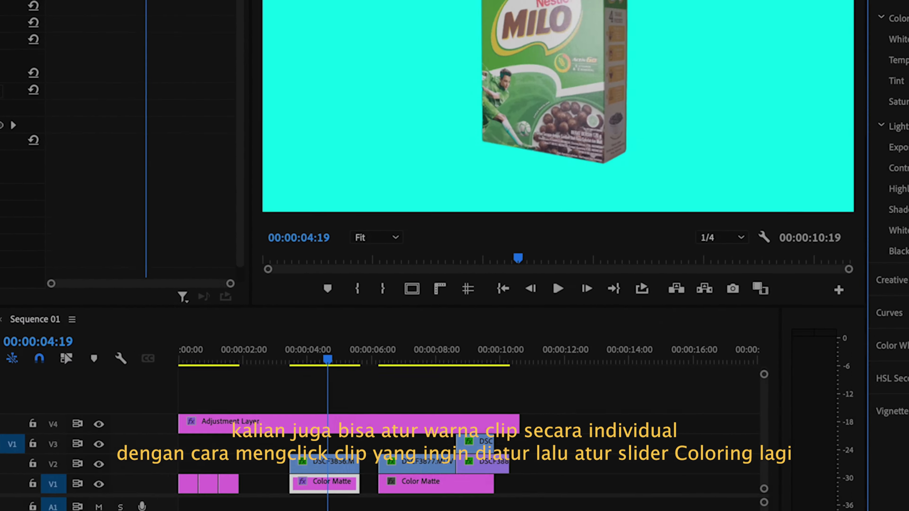
{"action": "left_click_drag", "start_coordinate": [783, 267], "coordinate": [765, 268]}
{"action": "mouse_move", "coordinate": [781, 355]}
{"action": "left_mouse_down"}
{"action": "mouse_move", "coordinate": [762, 355]}
{"action": "mouse_move", "coordinate": [771, 355]}
{"action": "left_mouse_up"}
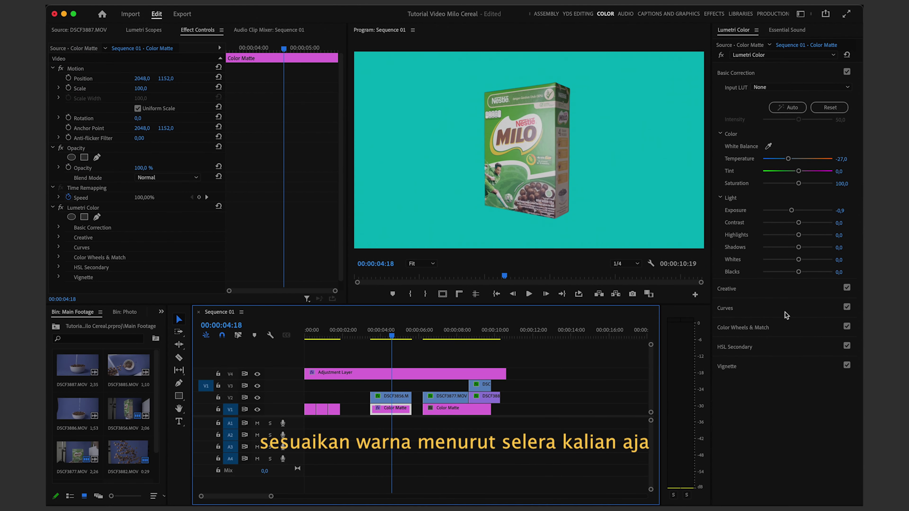
Toggle the adjustment layer track's visibility off and on to compare graded and ungraded footage
{"action": "left_click", "coordinate": [358, 373]}
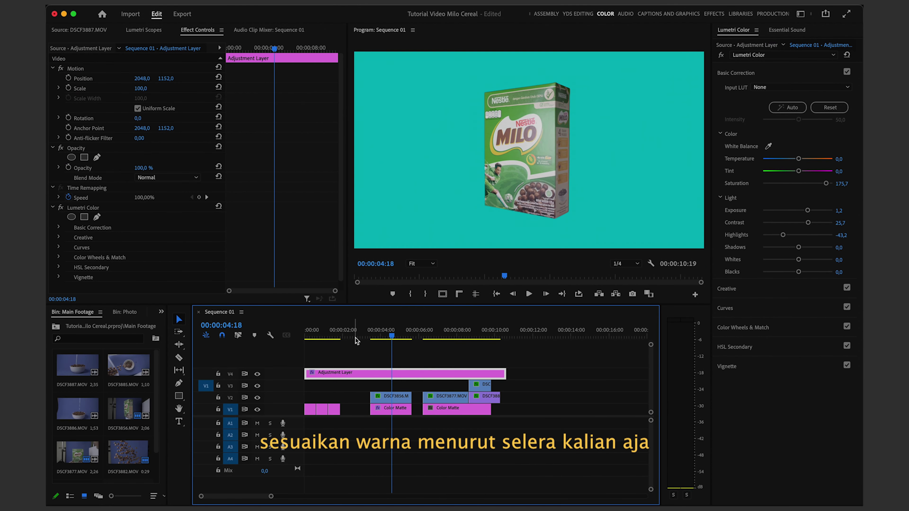
{"action": "left_click", "coordinate": [256, 373]}
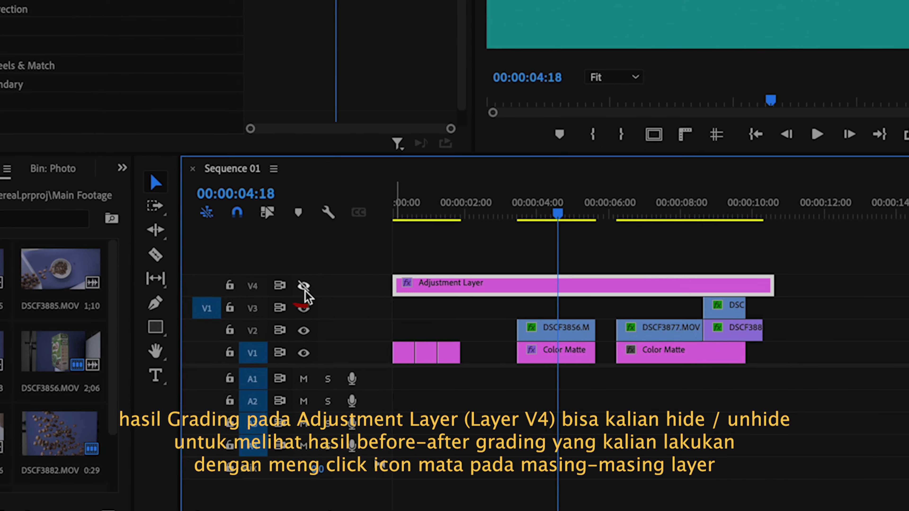
{"action": "left_click", "coordinate": [258, 374]}
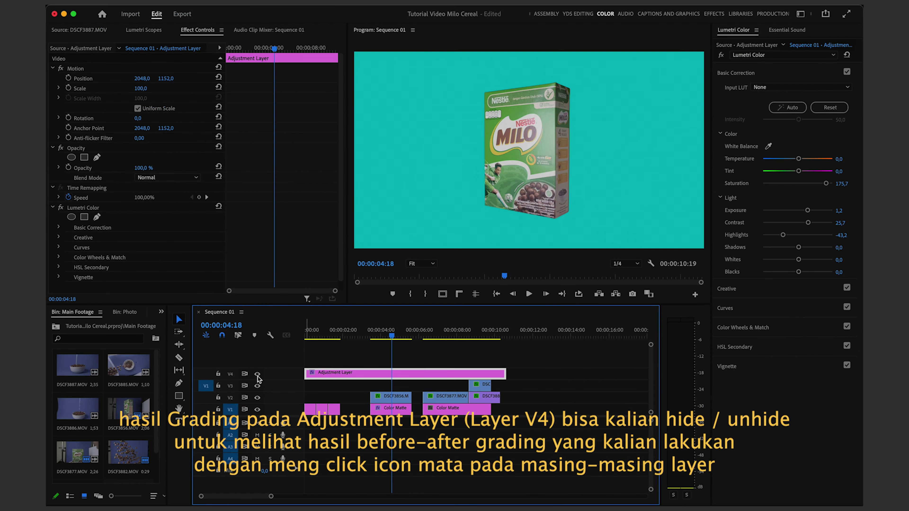
{"action": "left_click", "coordinate": [277, 339]}
{"action": "left_click", "coordinate": [257, 375]}
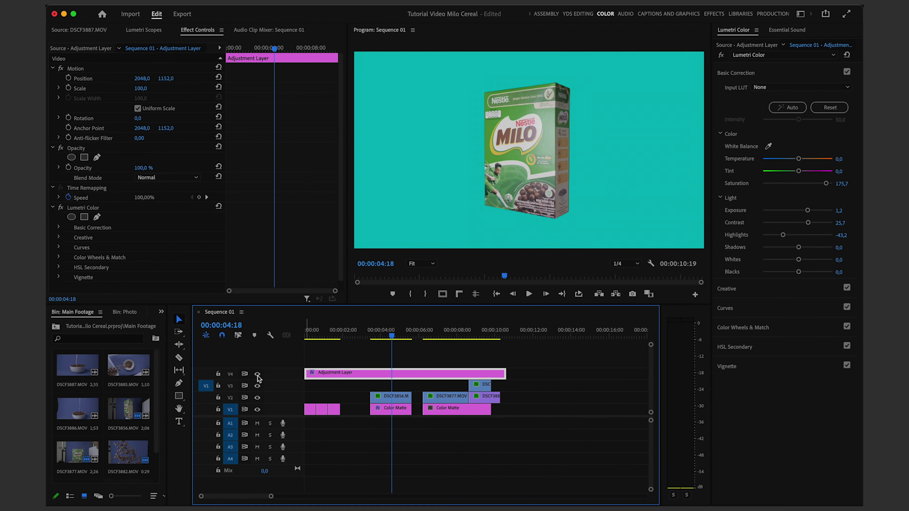